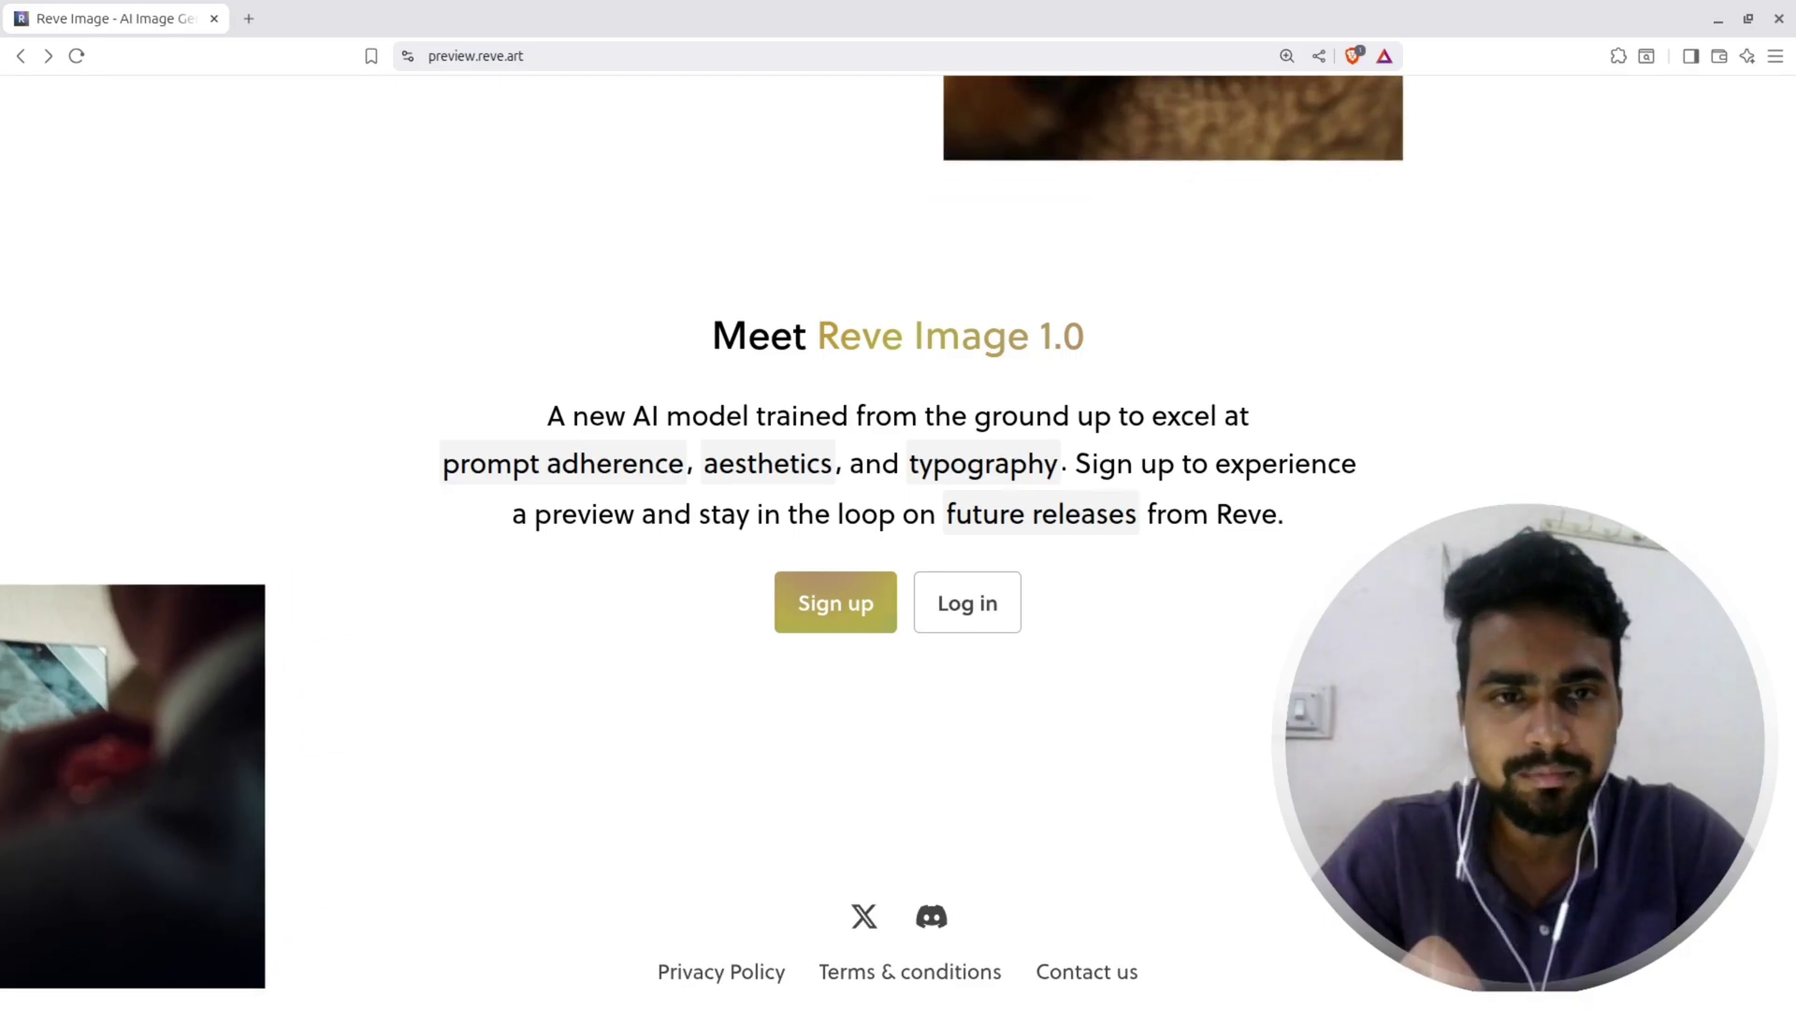
Step: Open the Reve sign-up form and choose to register with an email address
{"action": "mouse_move", "coordinate": [989, 468]}
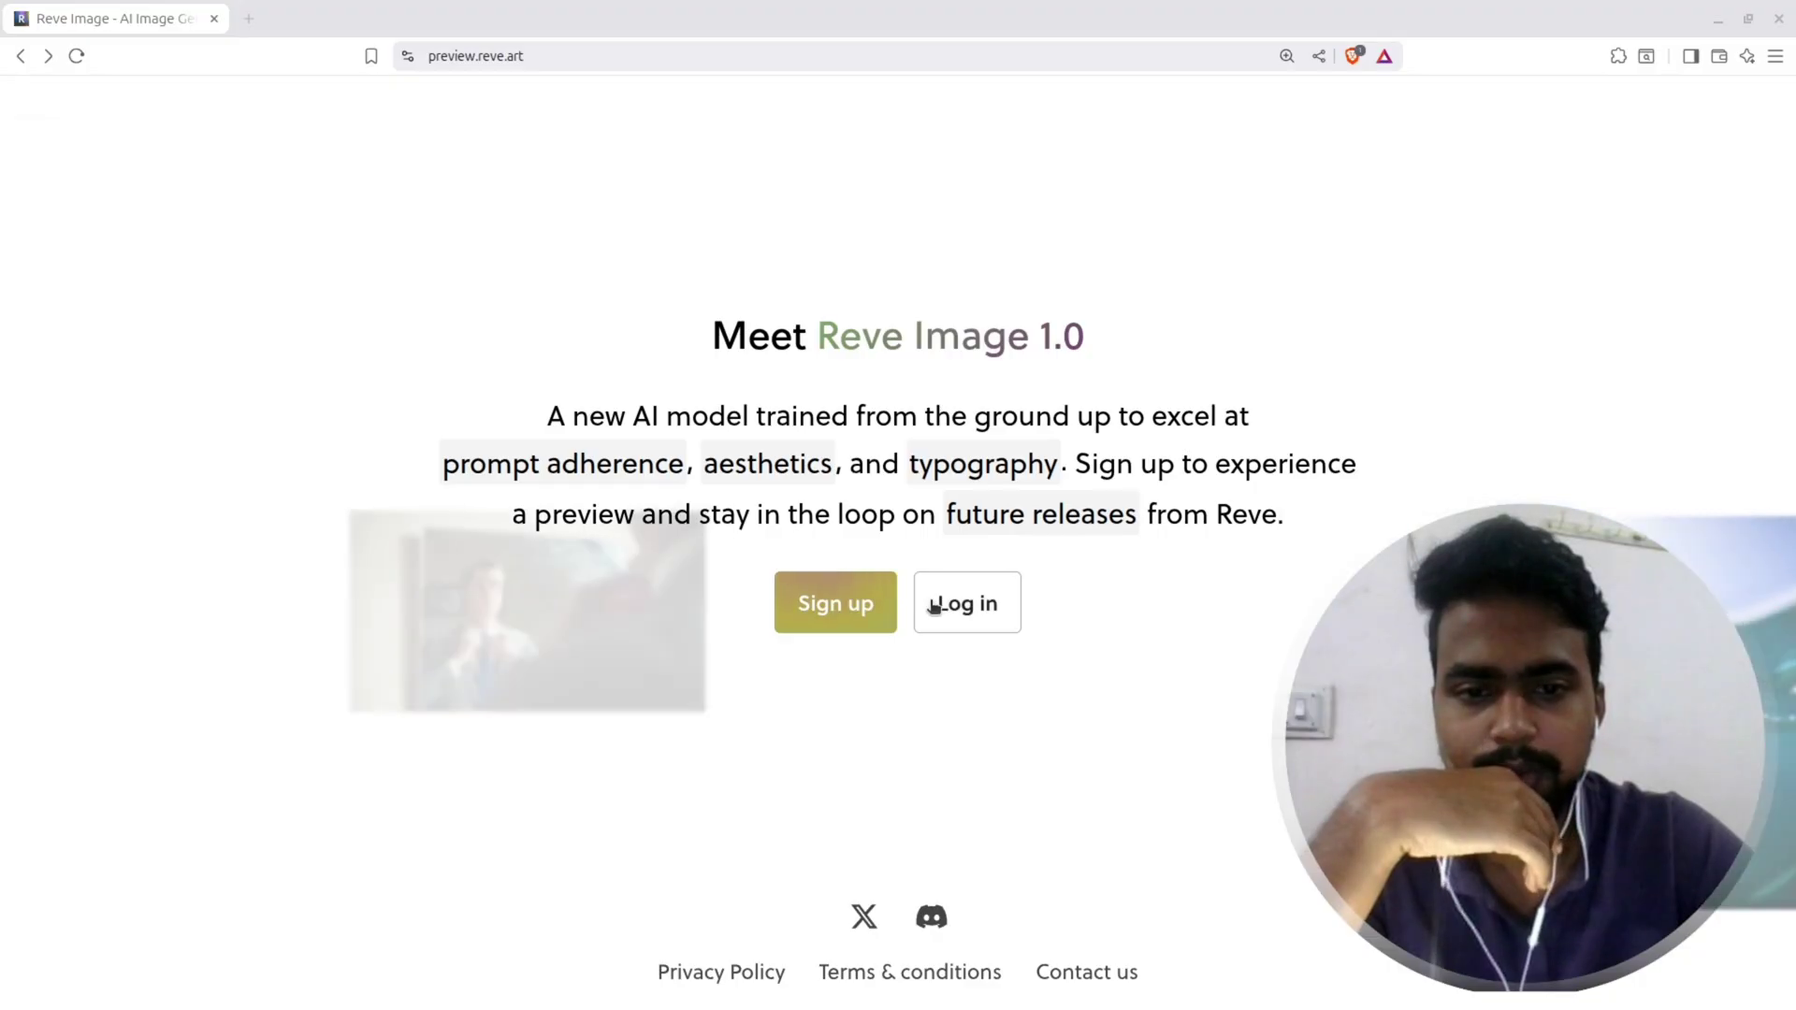
{"action": "left_click", "coordinate": [838, 605]}
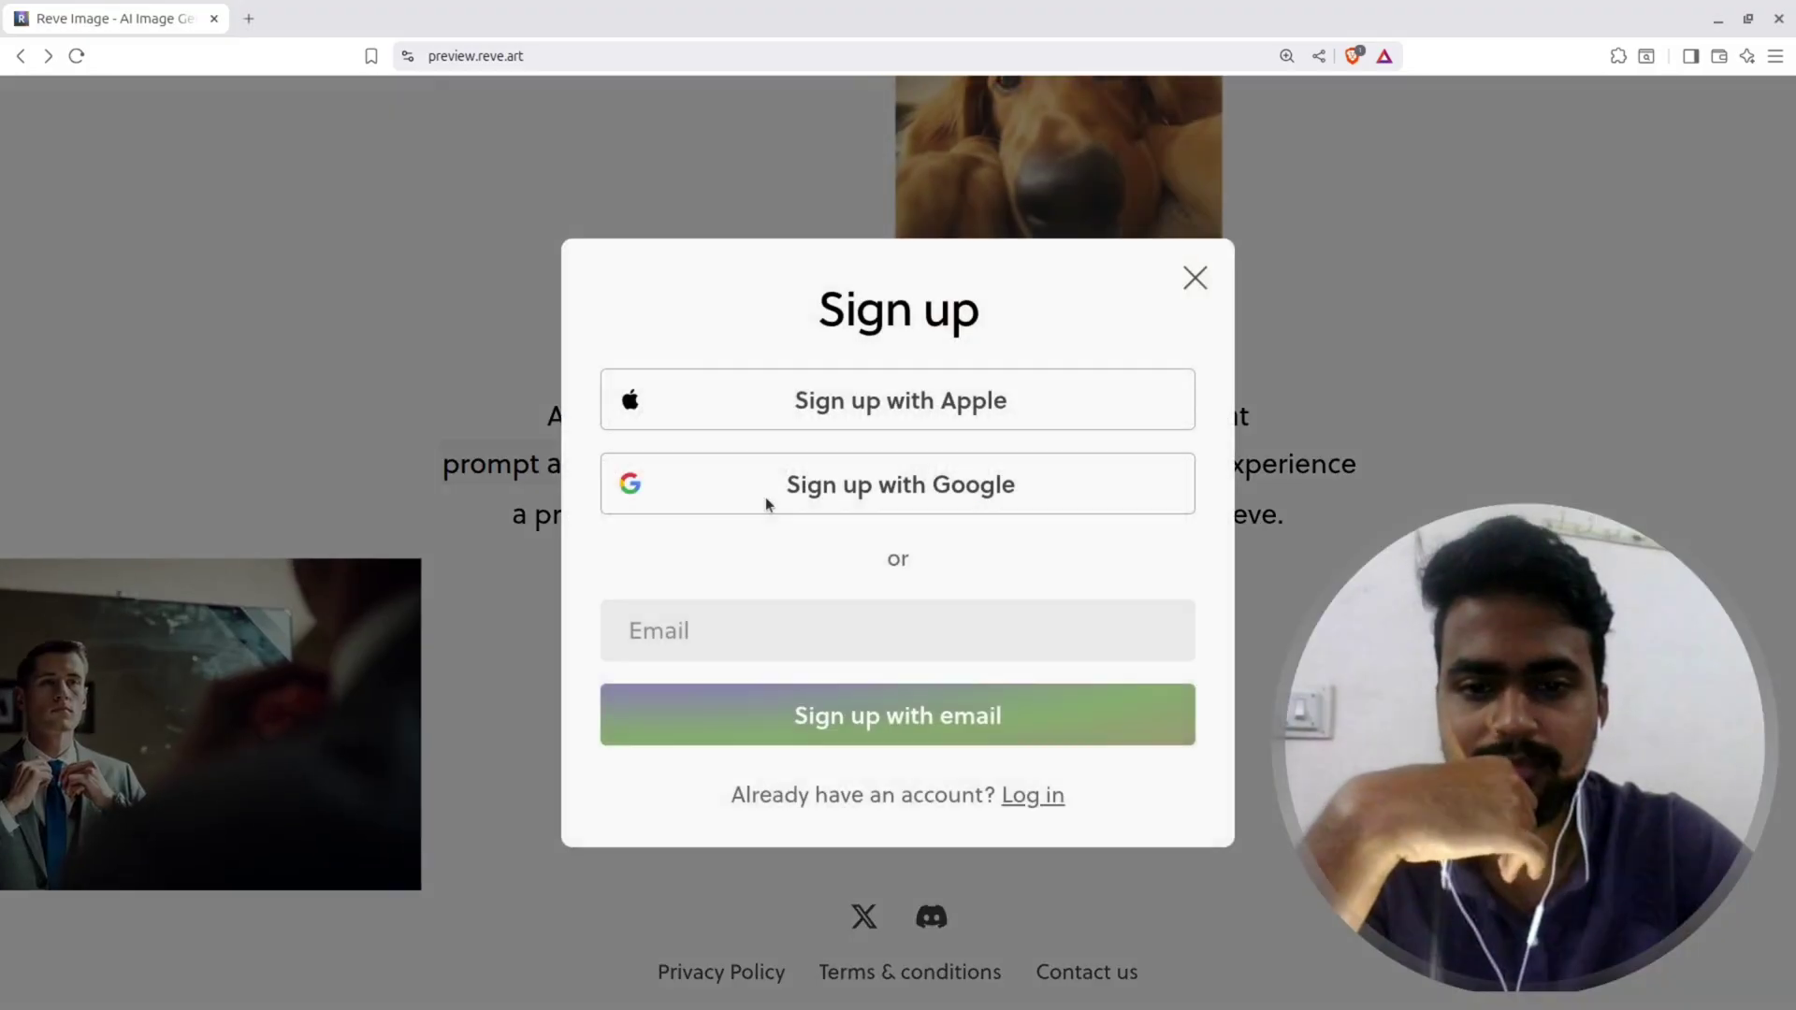
{"action": "left_click", "coordinate": [706, 633]}
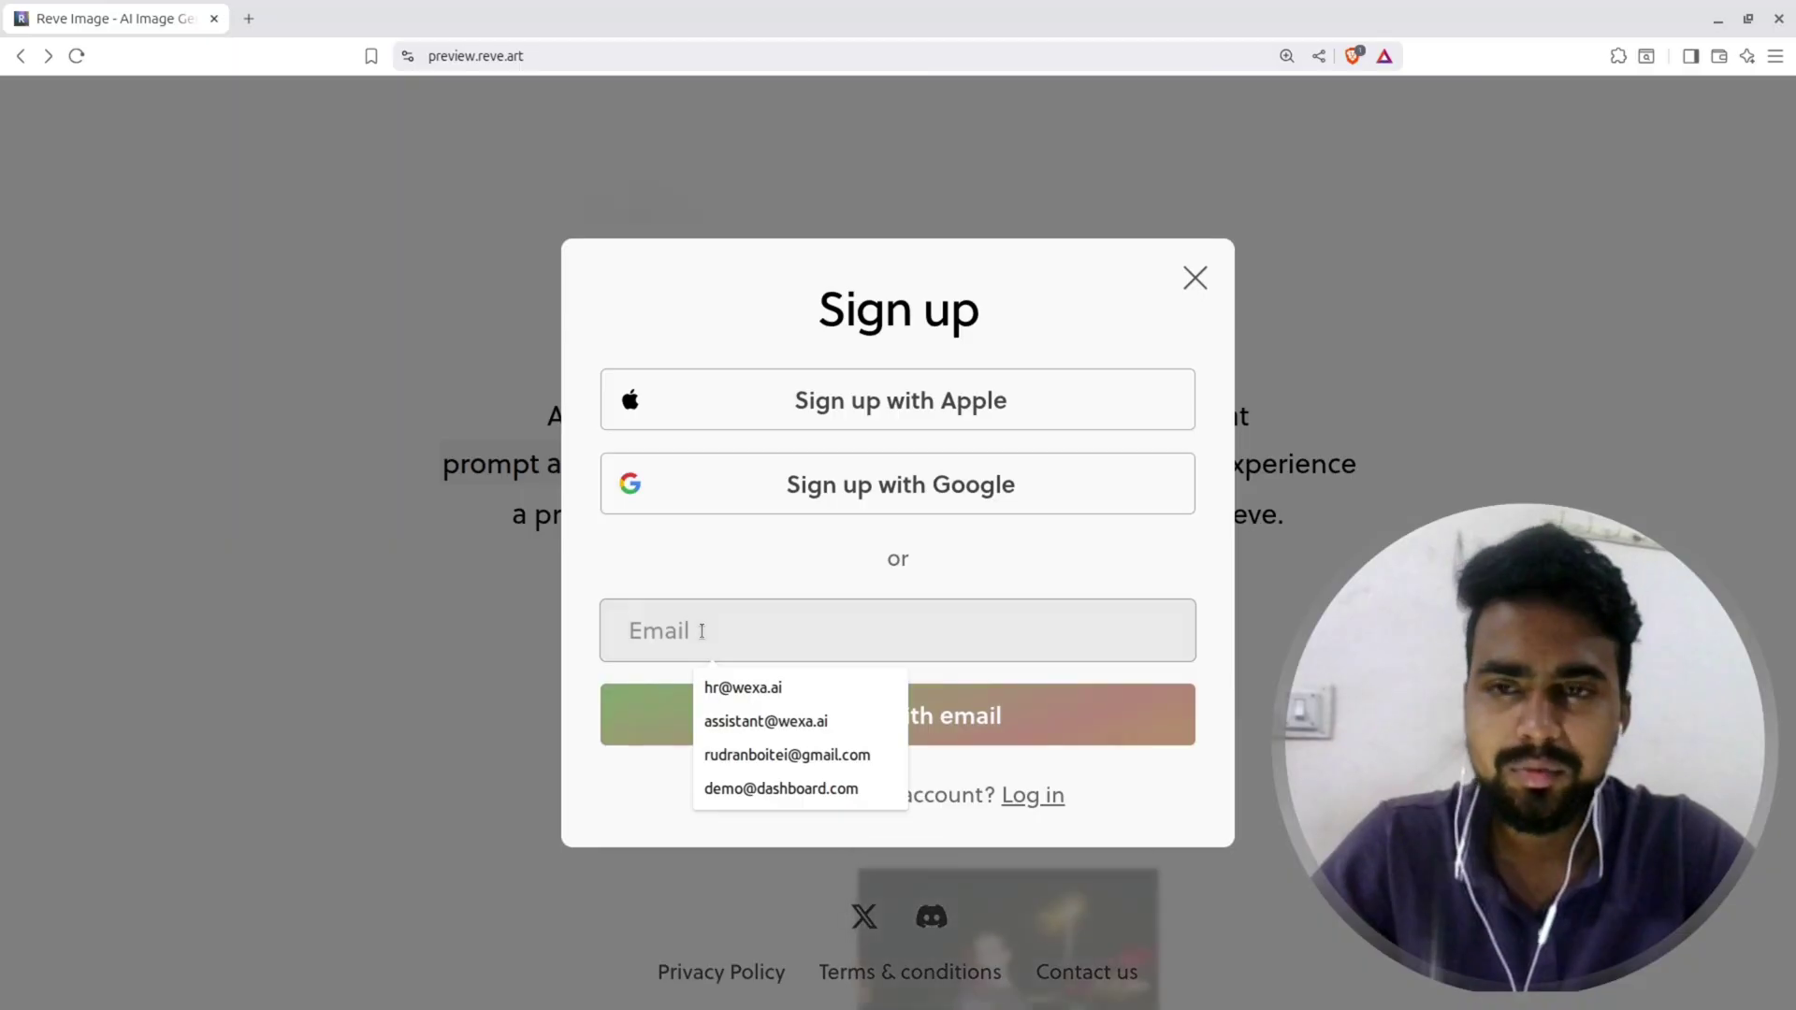
Step: Open the Temp Mail site in a new browser tab and copy the temporary email address
{"action": "left_click", "coordinate": [250, 19]}
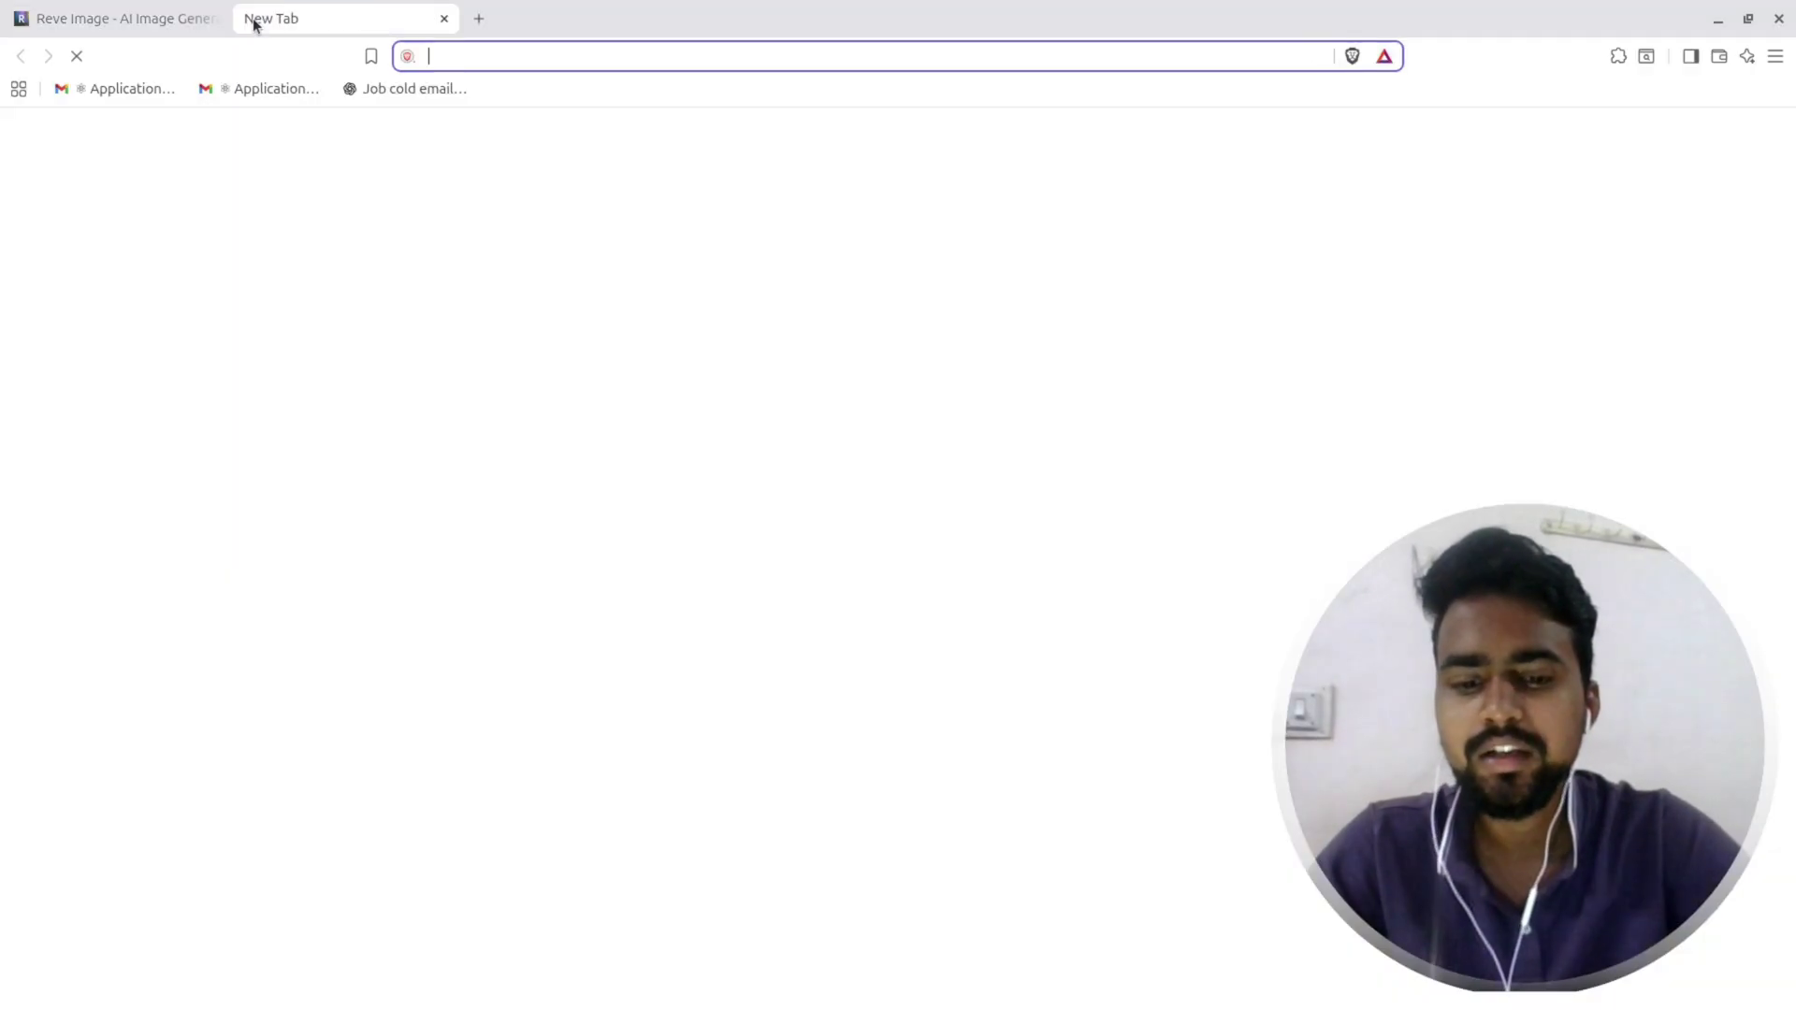
{"action": "type", "text": "temp"}
{"action": "key", "text": "BackSpace"}
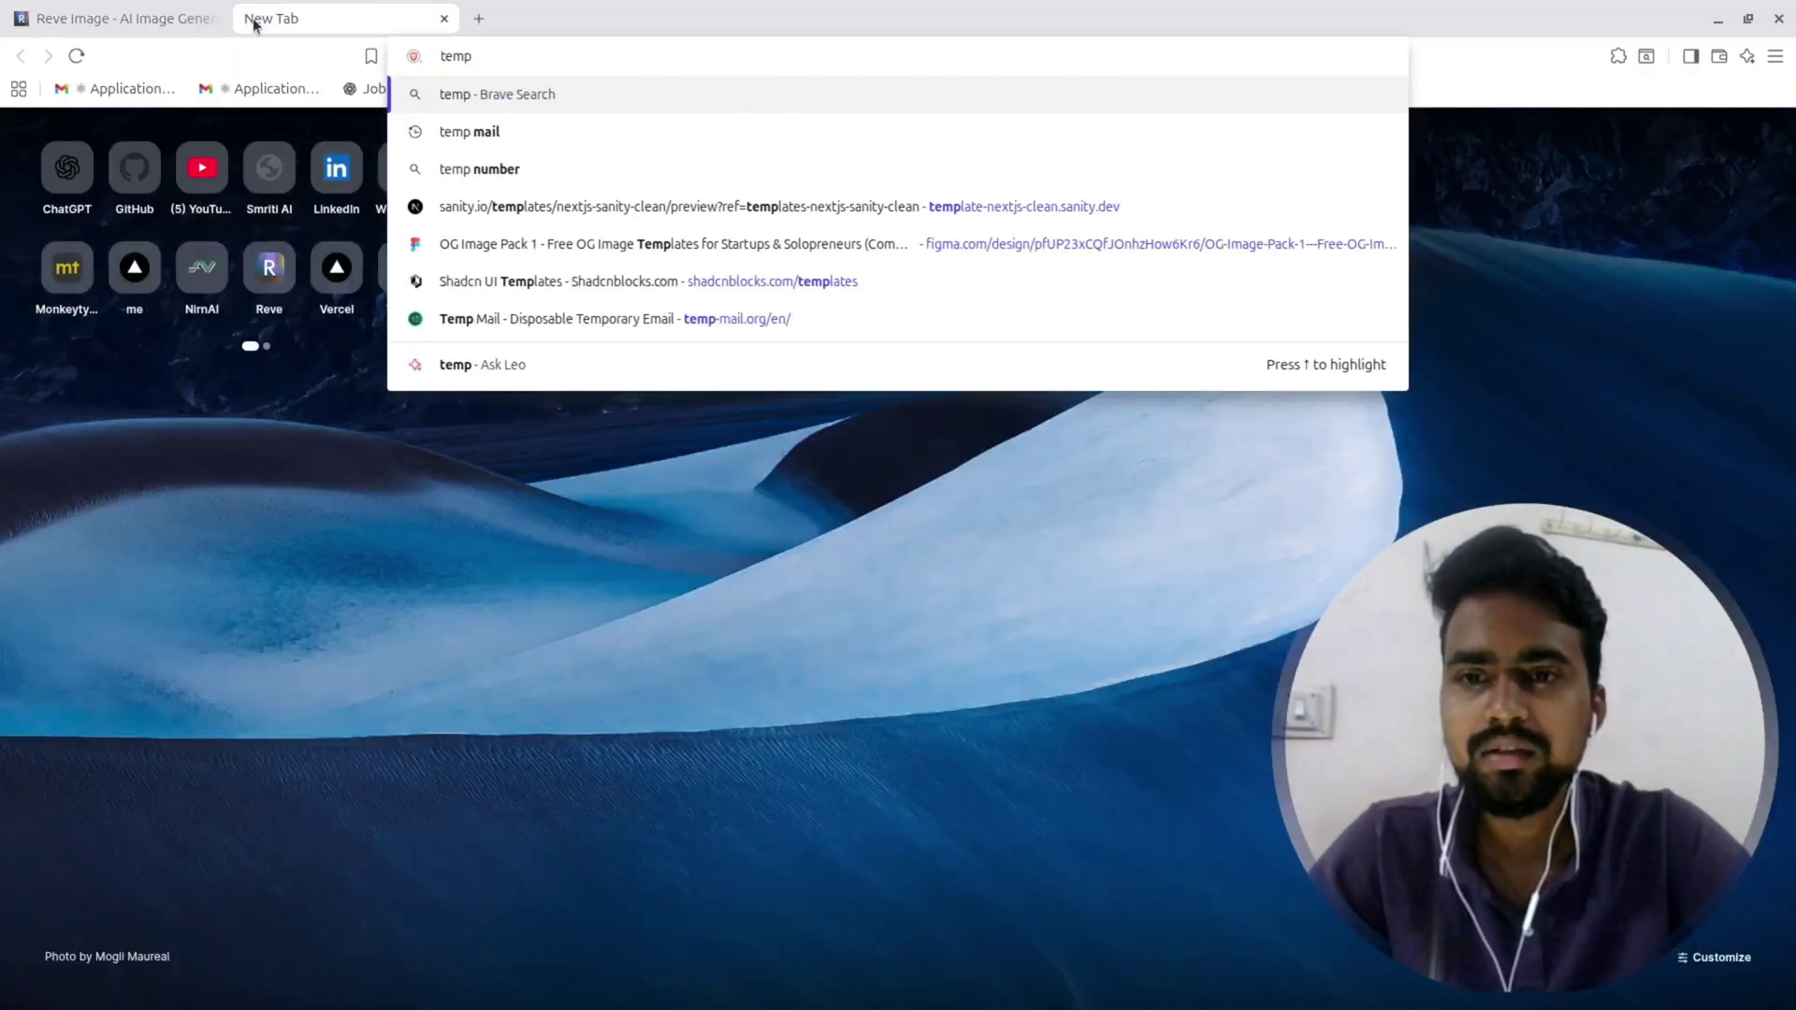
{"action": "left_click", "coordinate": [455, 319]}
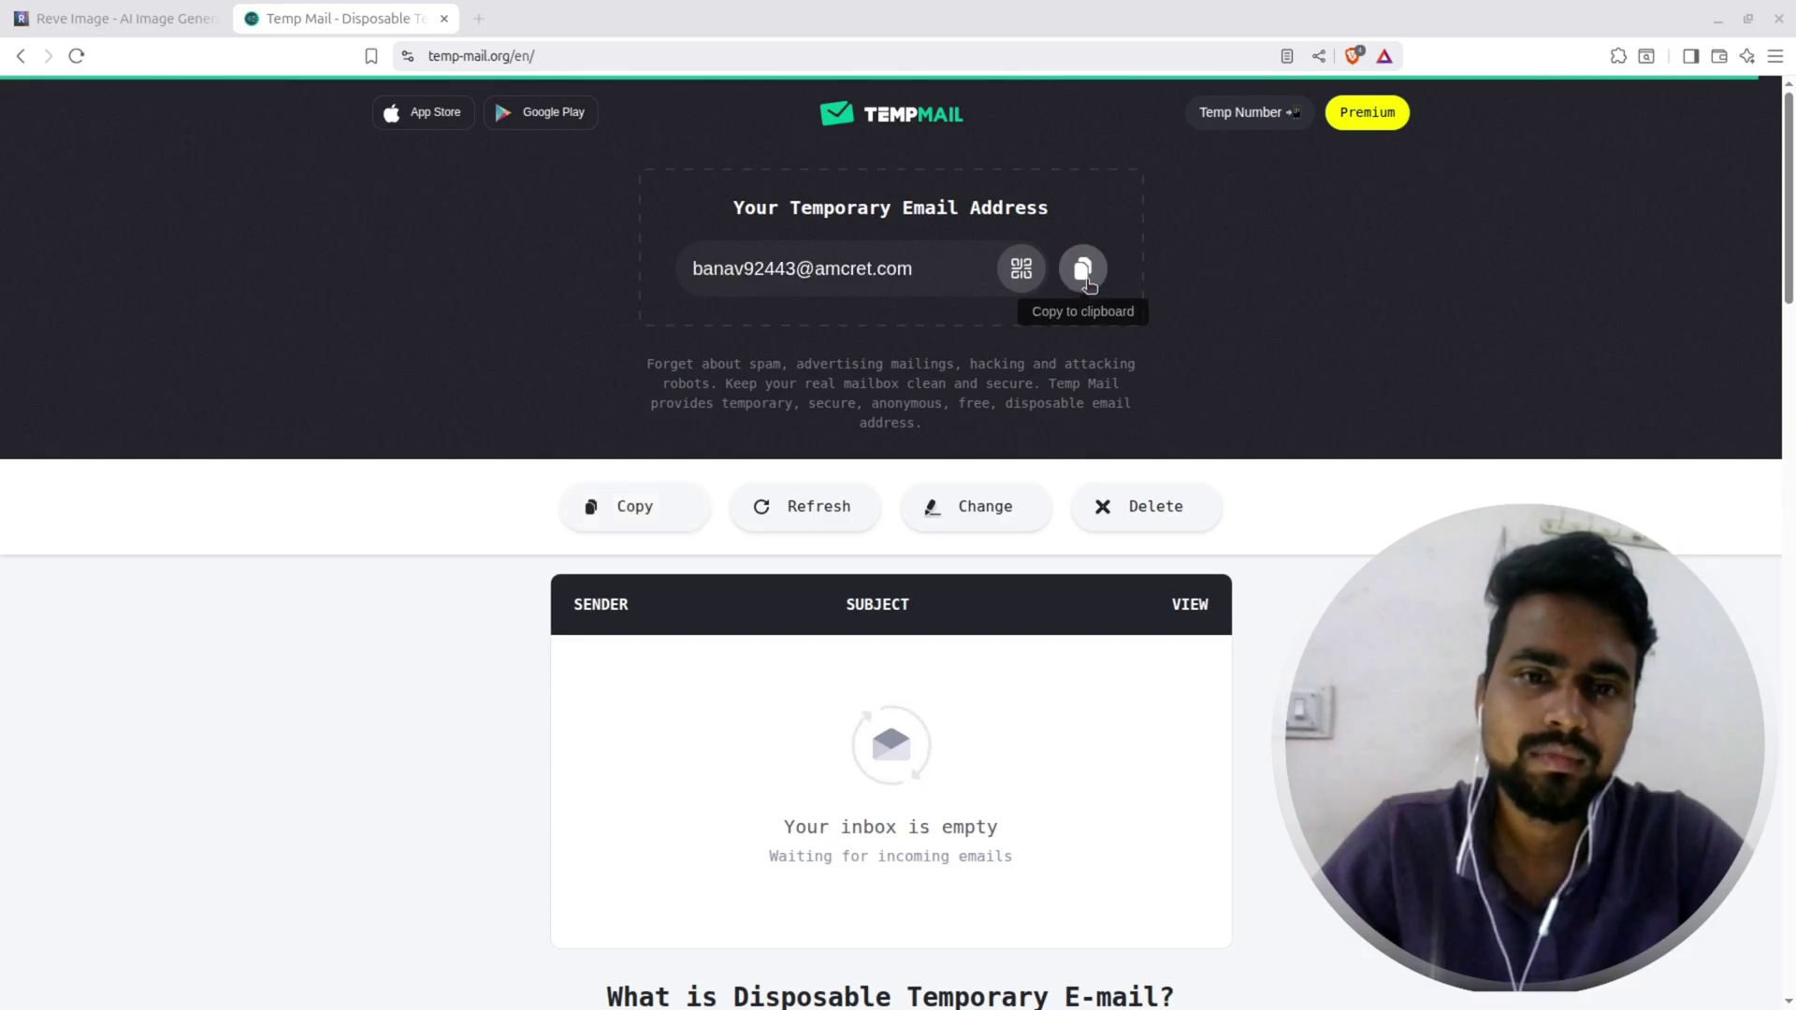
Step: Return to the Reve sign-up form and submit it with the copied temporary email address
{"action": "left_click", "coordinate": [171, 10]}
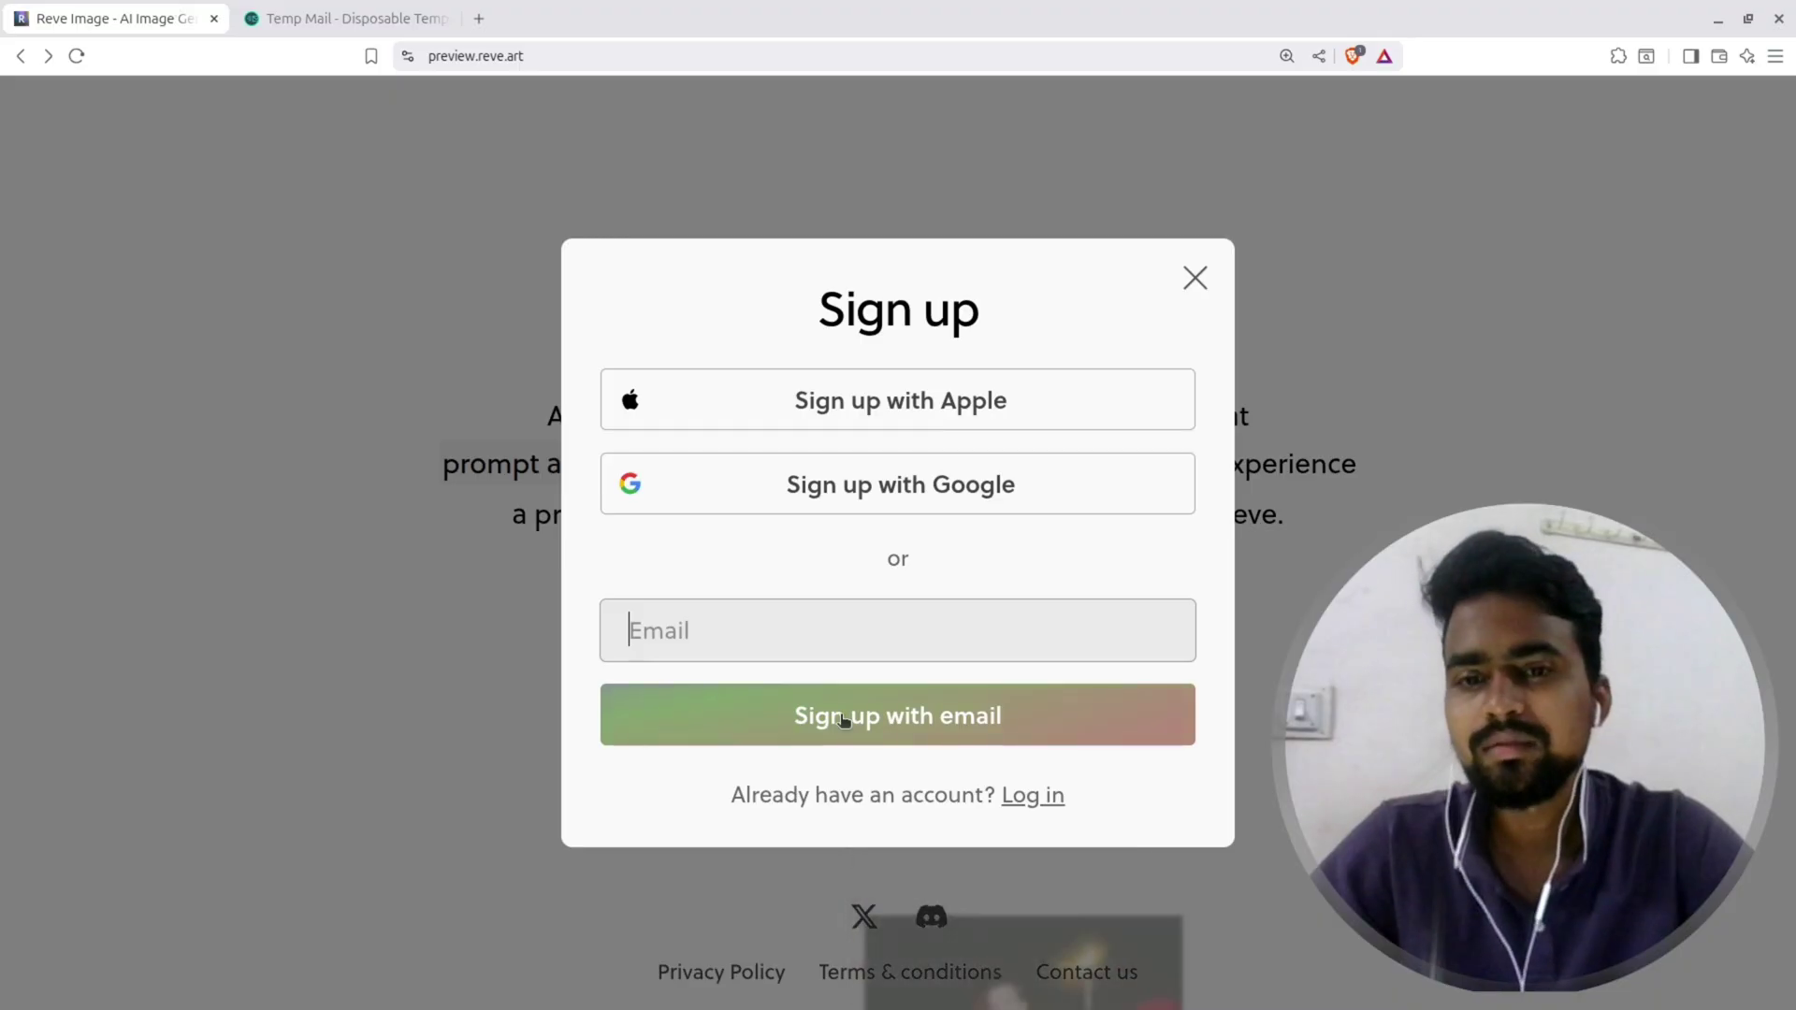
{"action": "left_click", "coordinate": [795, 641]}
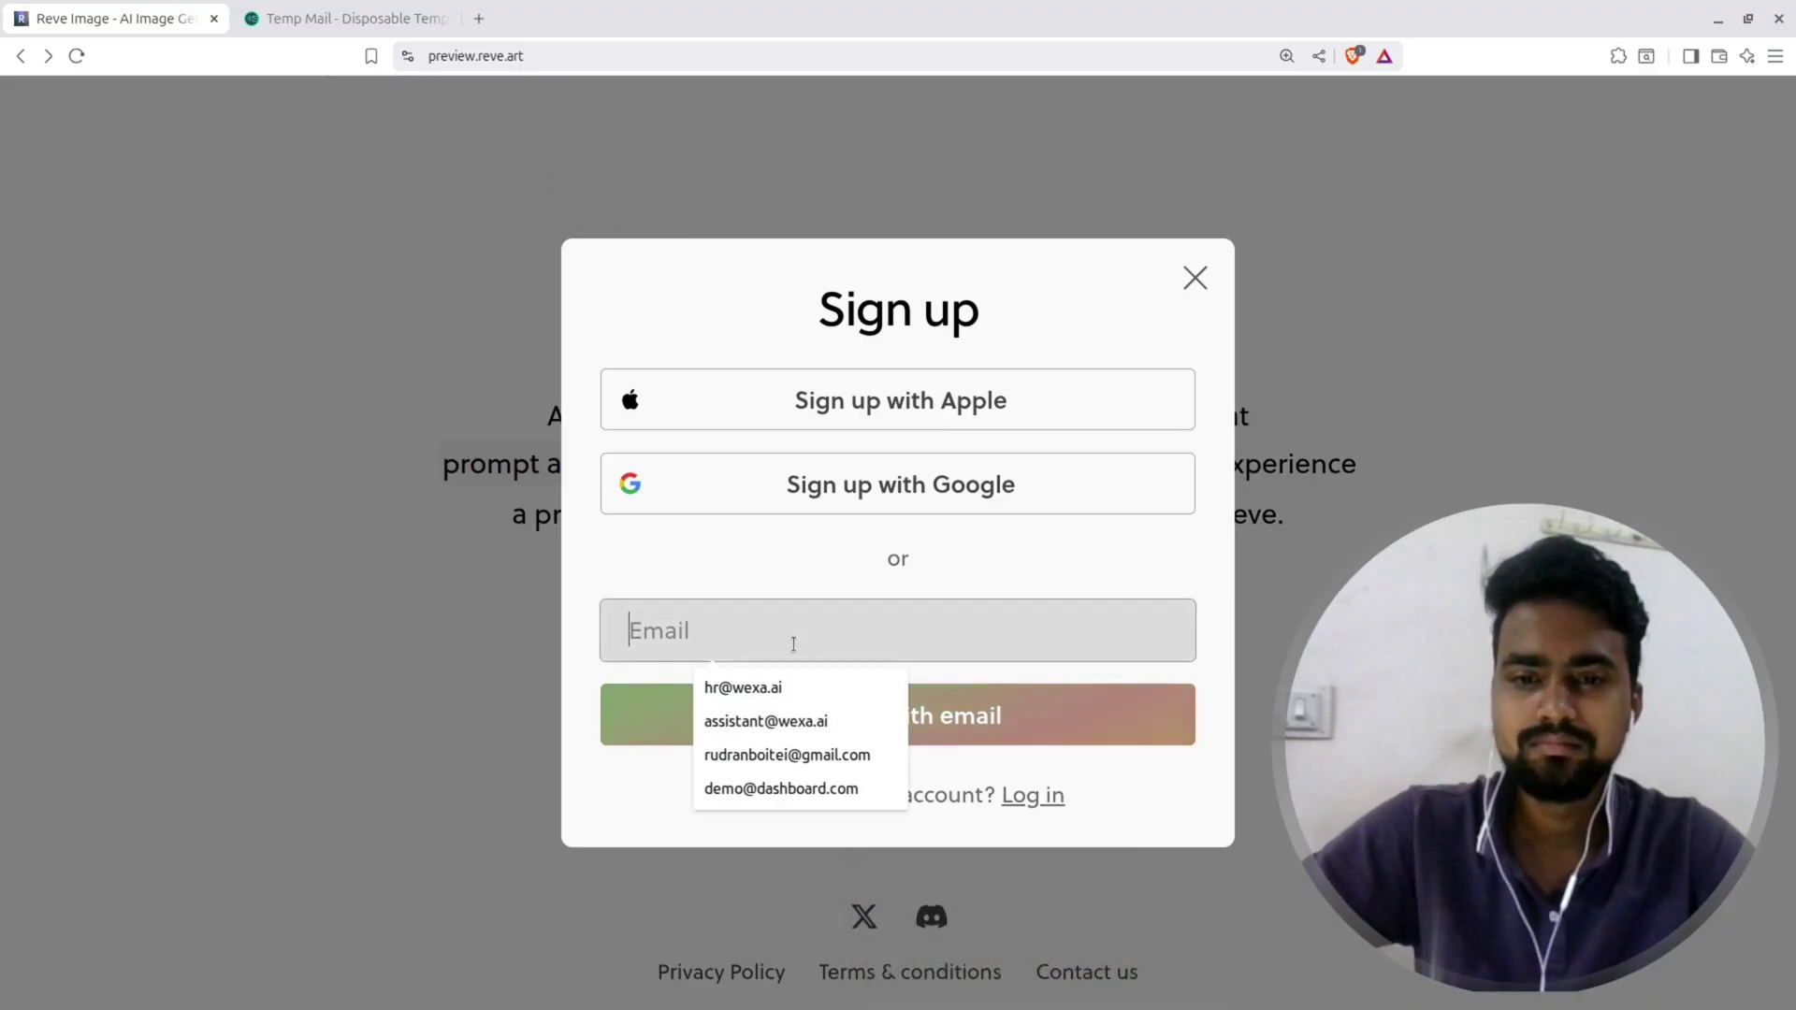
{"action": "key", "text": "ctrl+v"}
{"action": "left_click", "coordinate": [976, 713]}
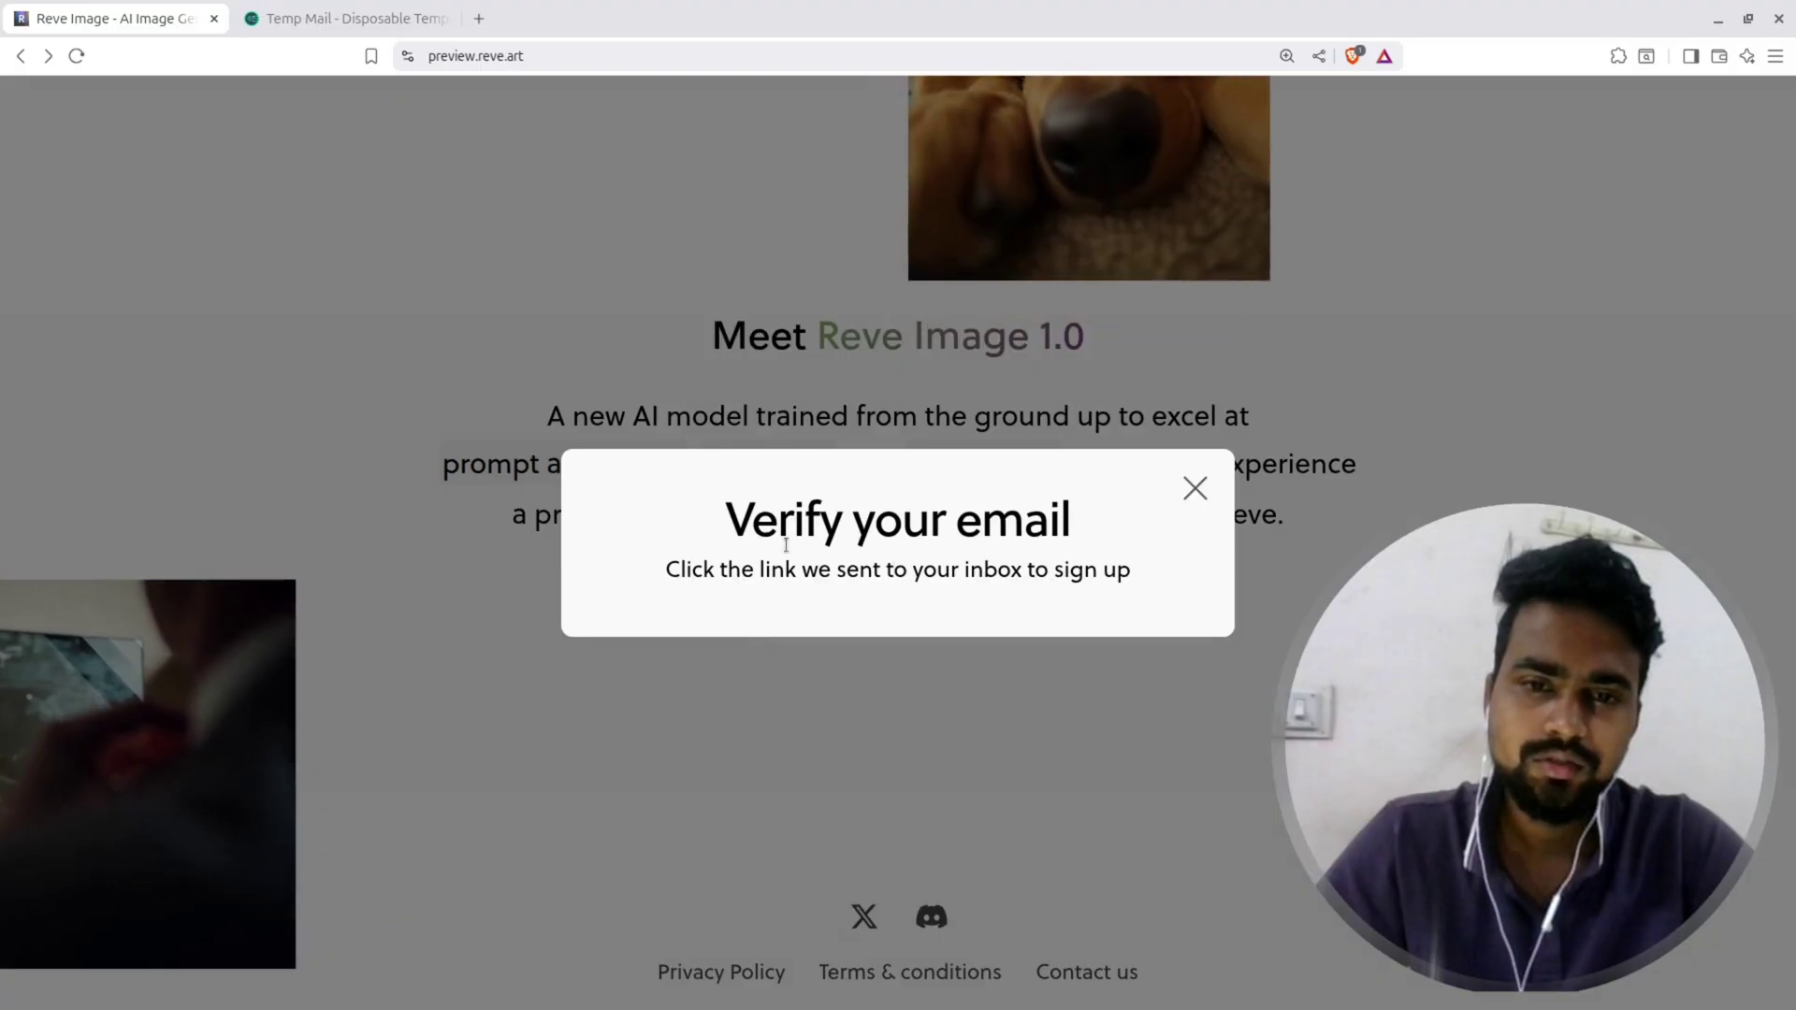
Step: Switch back to the Temp Mail inbox, open the "Welcome to Reve!" email and follow its verification link
{"action": "left_click", "coordinate": [365, 13]}
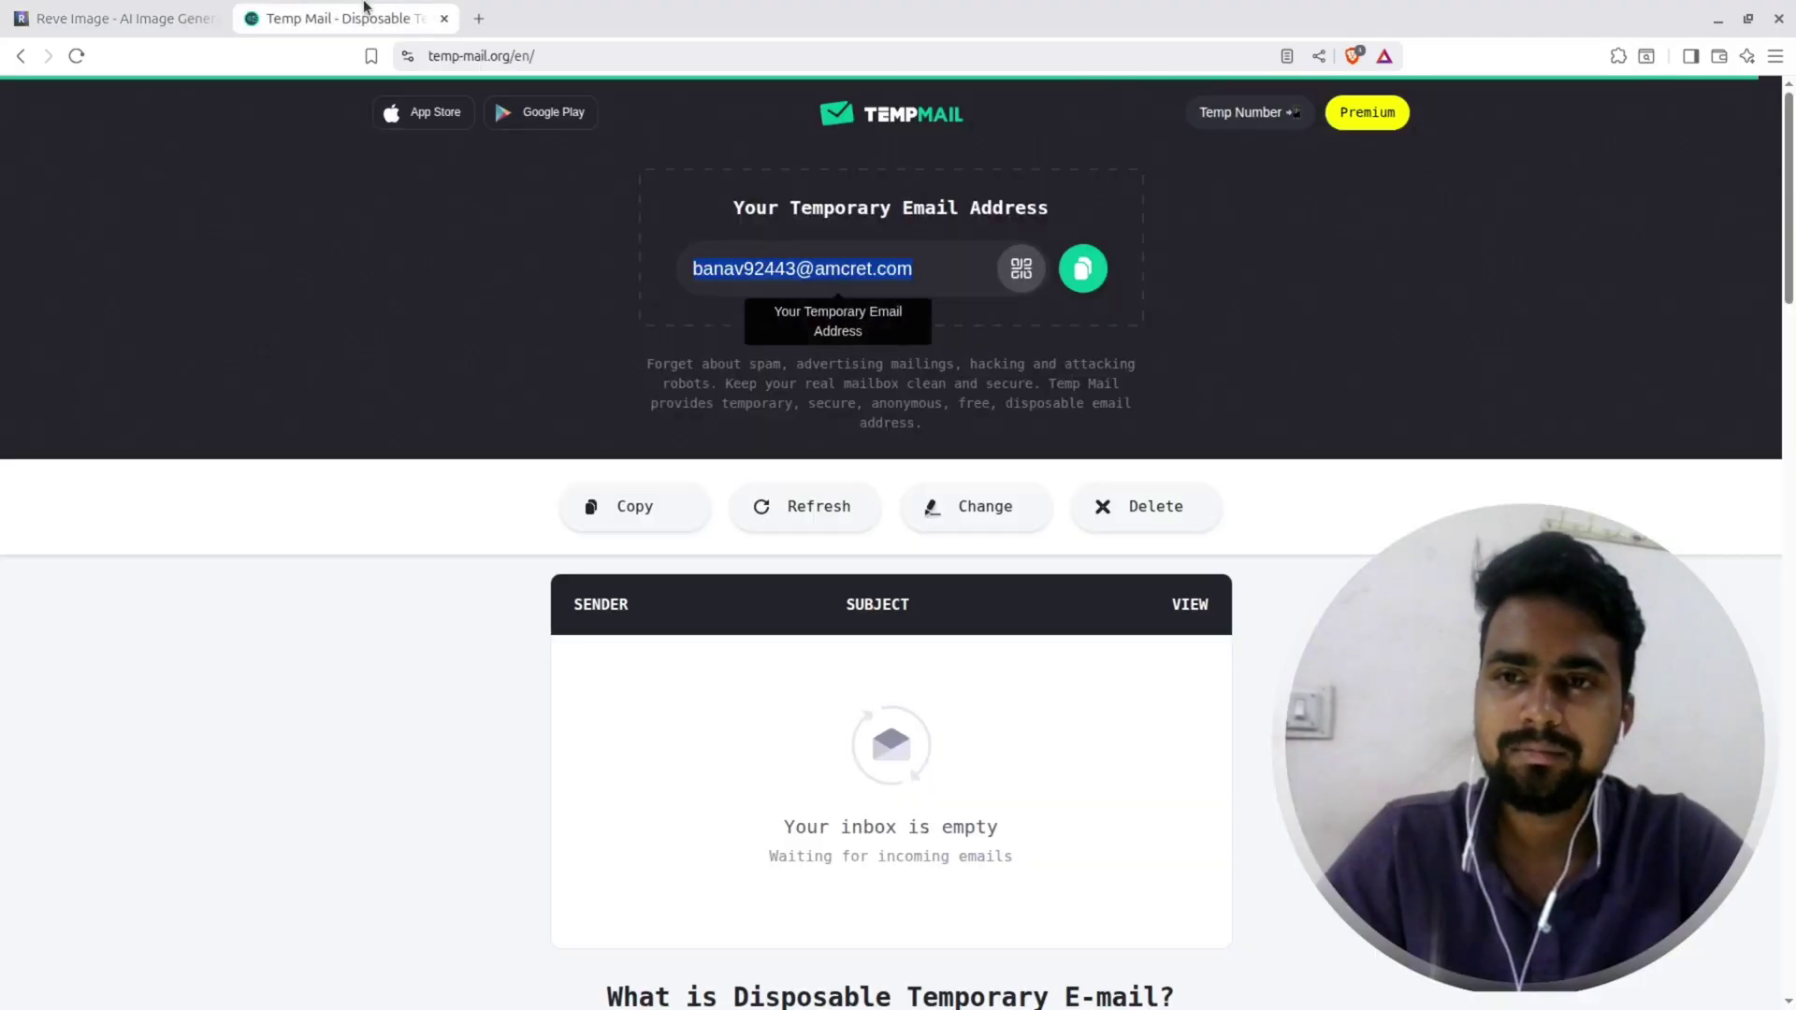
{"action": "scroll", "coordinate": [769, 603], "scroll_direction": "down", "scroll_amount": 1}
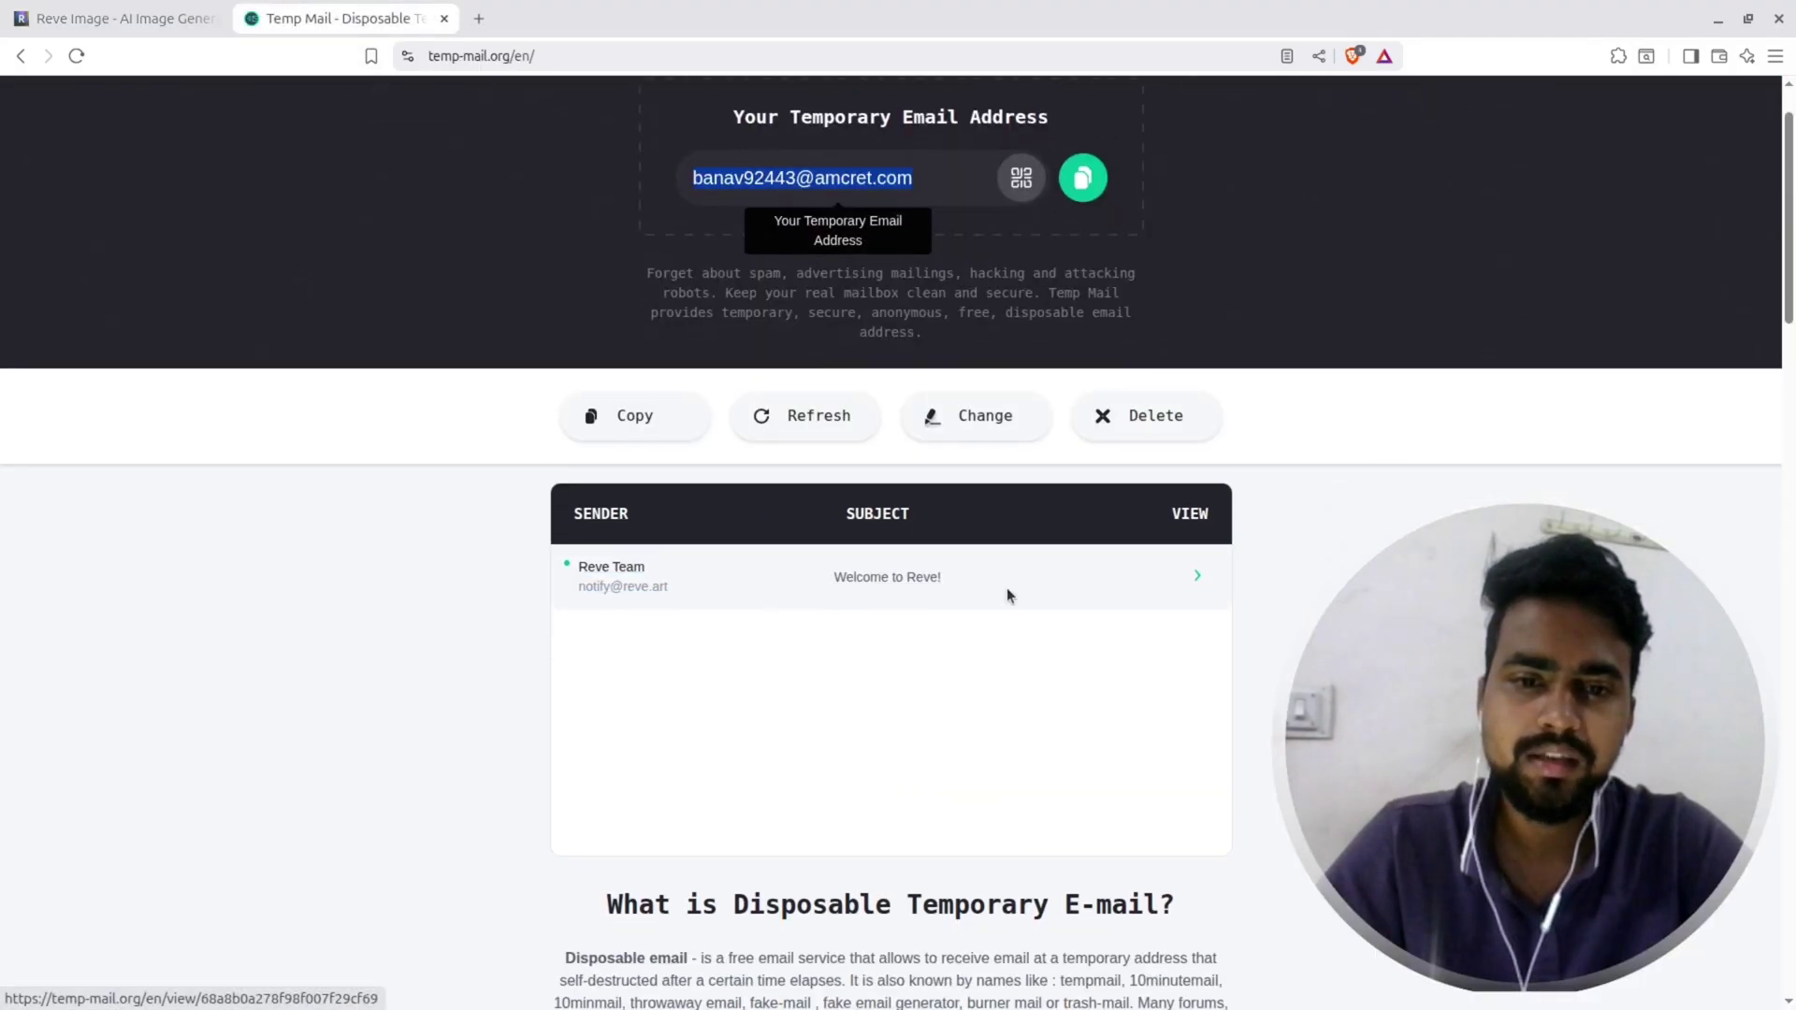
{"action": "scroll", "coordinate": [916, 648], "scroll_direction": "down", "scroll_amount": 2}
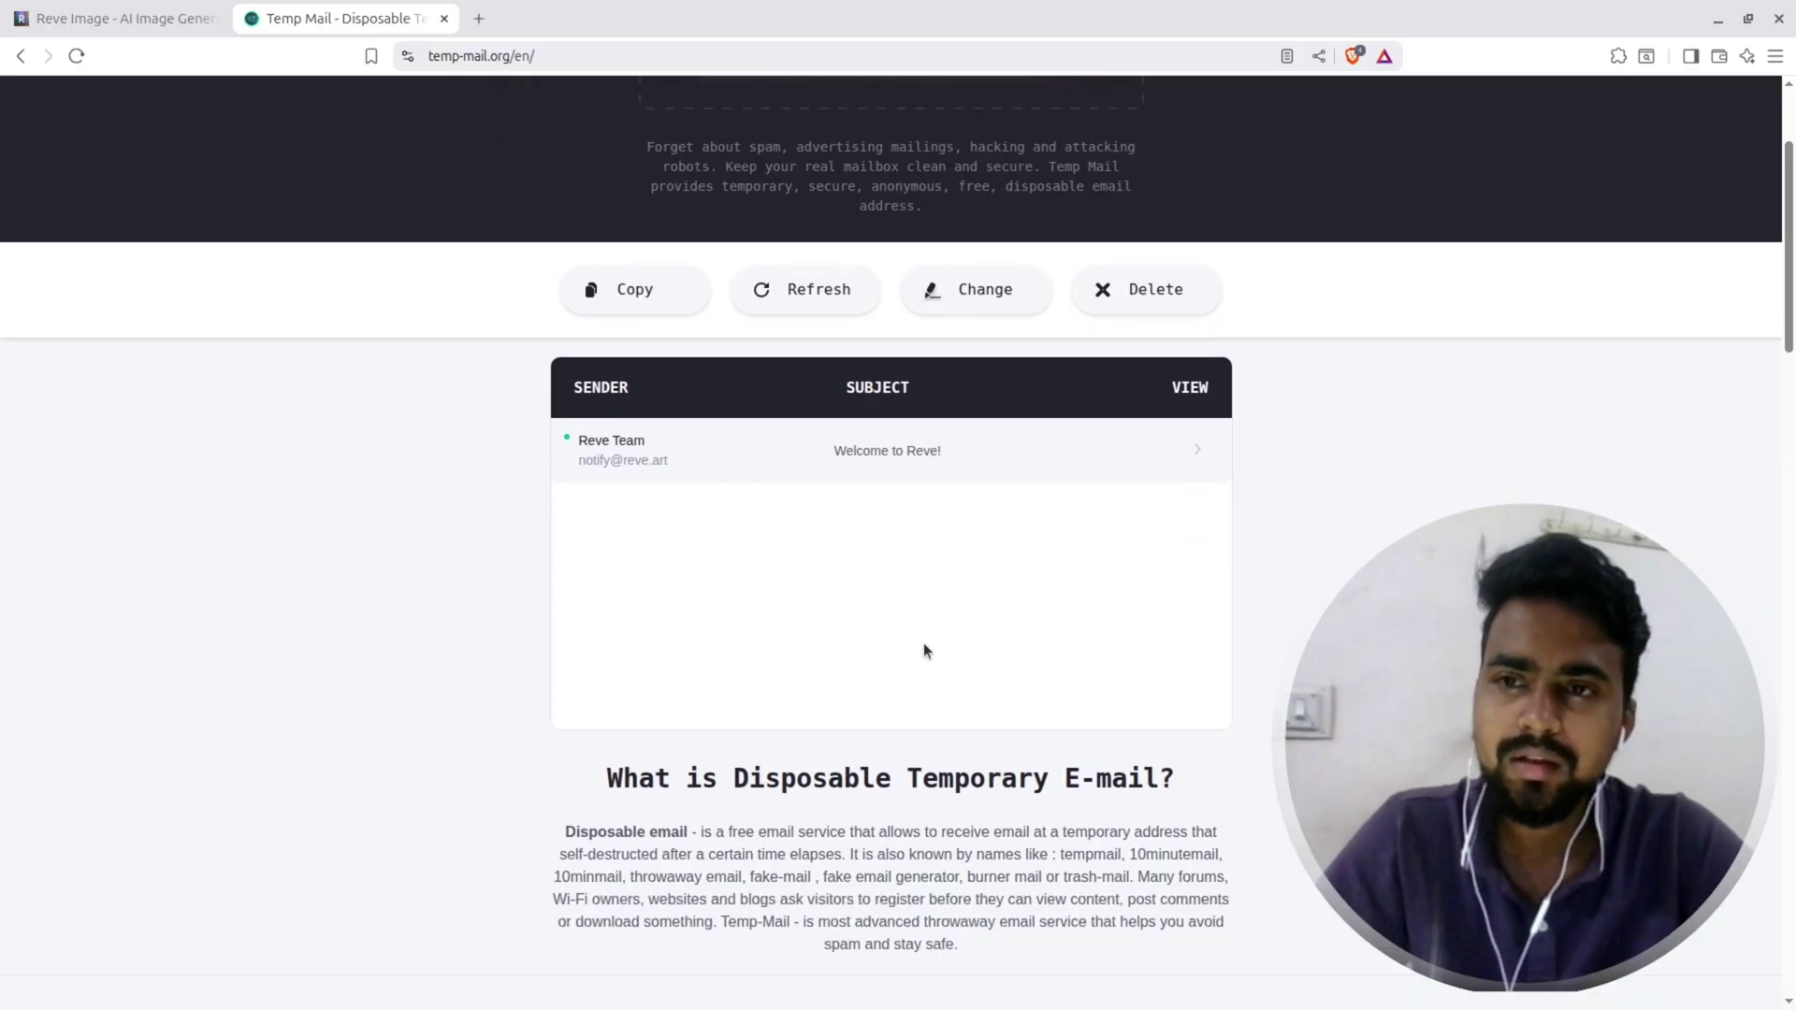
{"action": "left_click", "coordinate": [923, 451]}
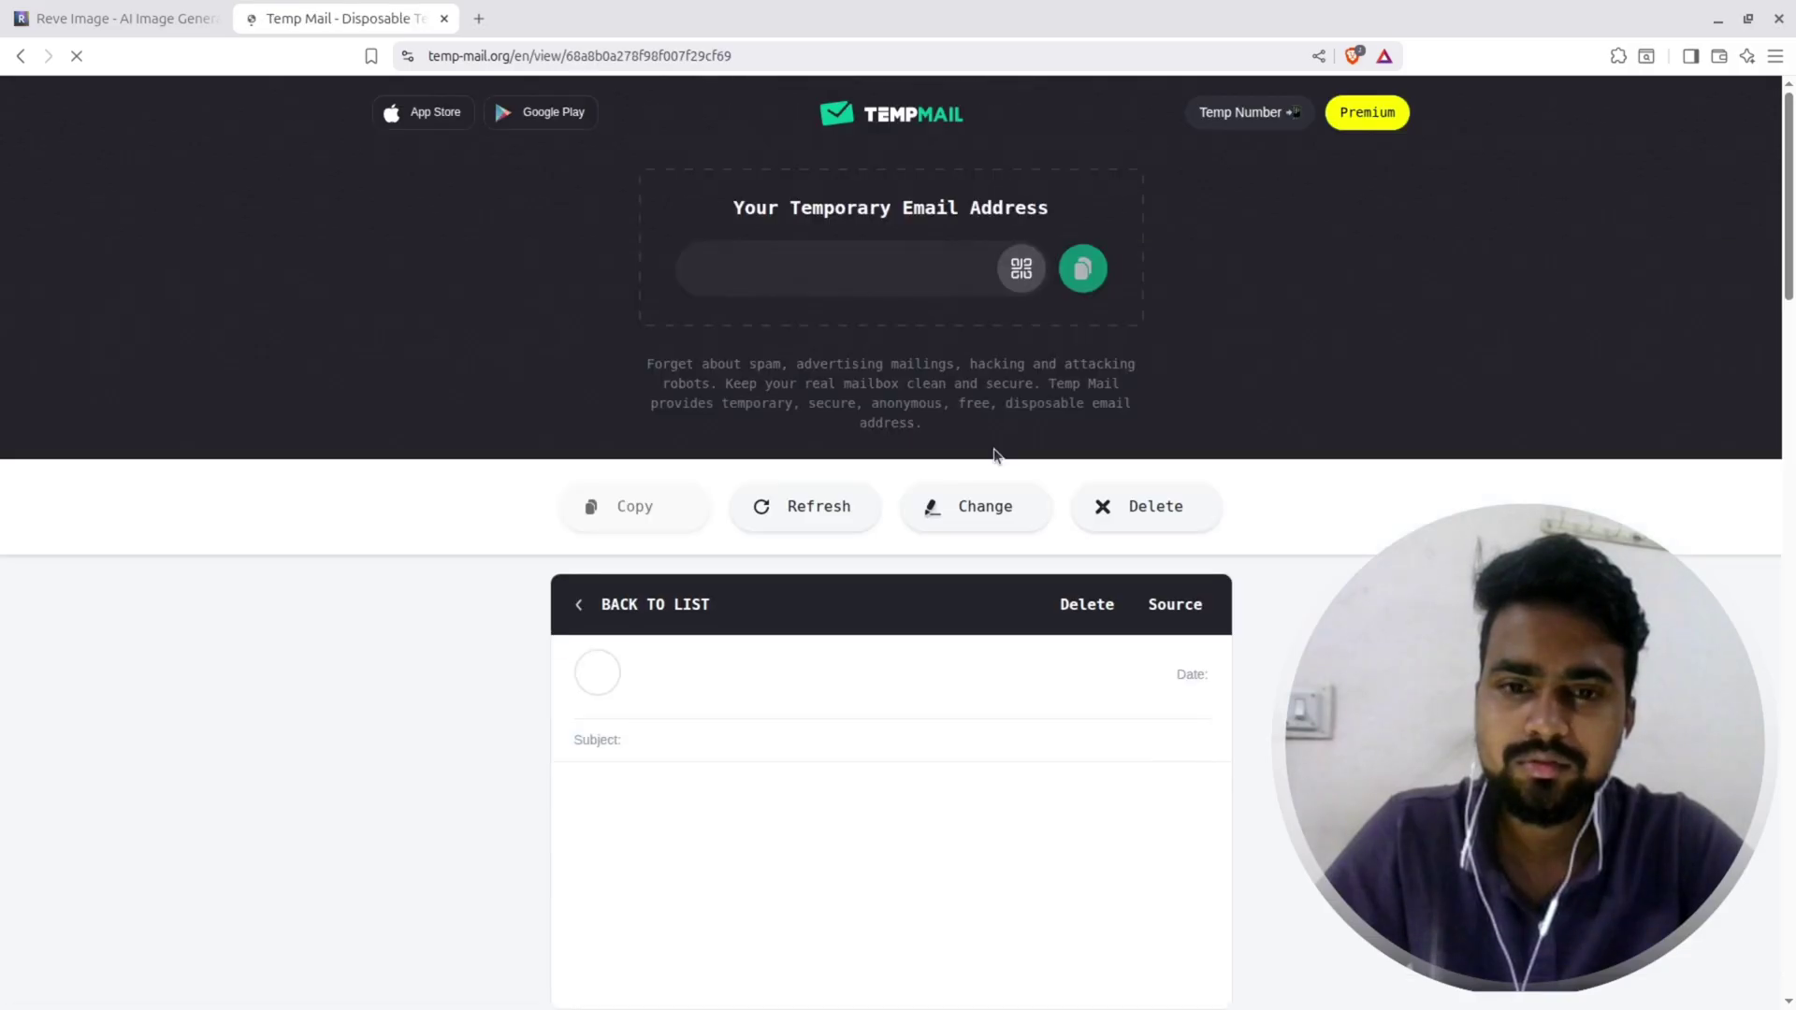
{"action": "scroll", "coordinate": [891, 582], "scroll_direction": "down", "scroll_amount": 5}
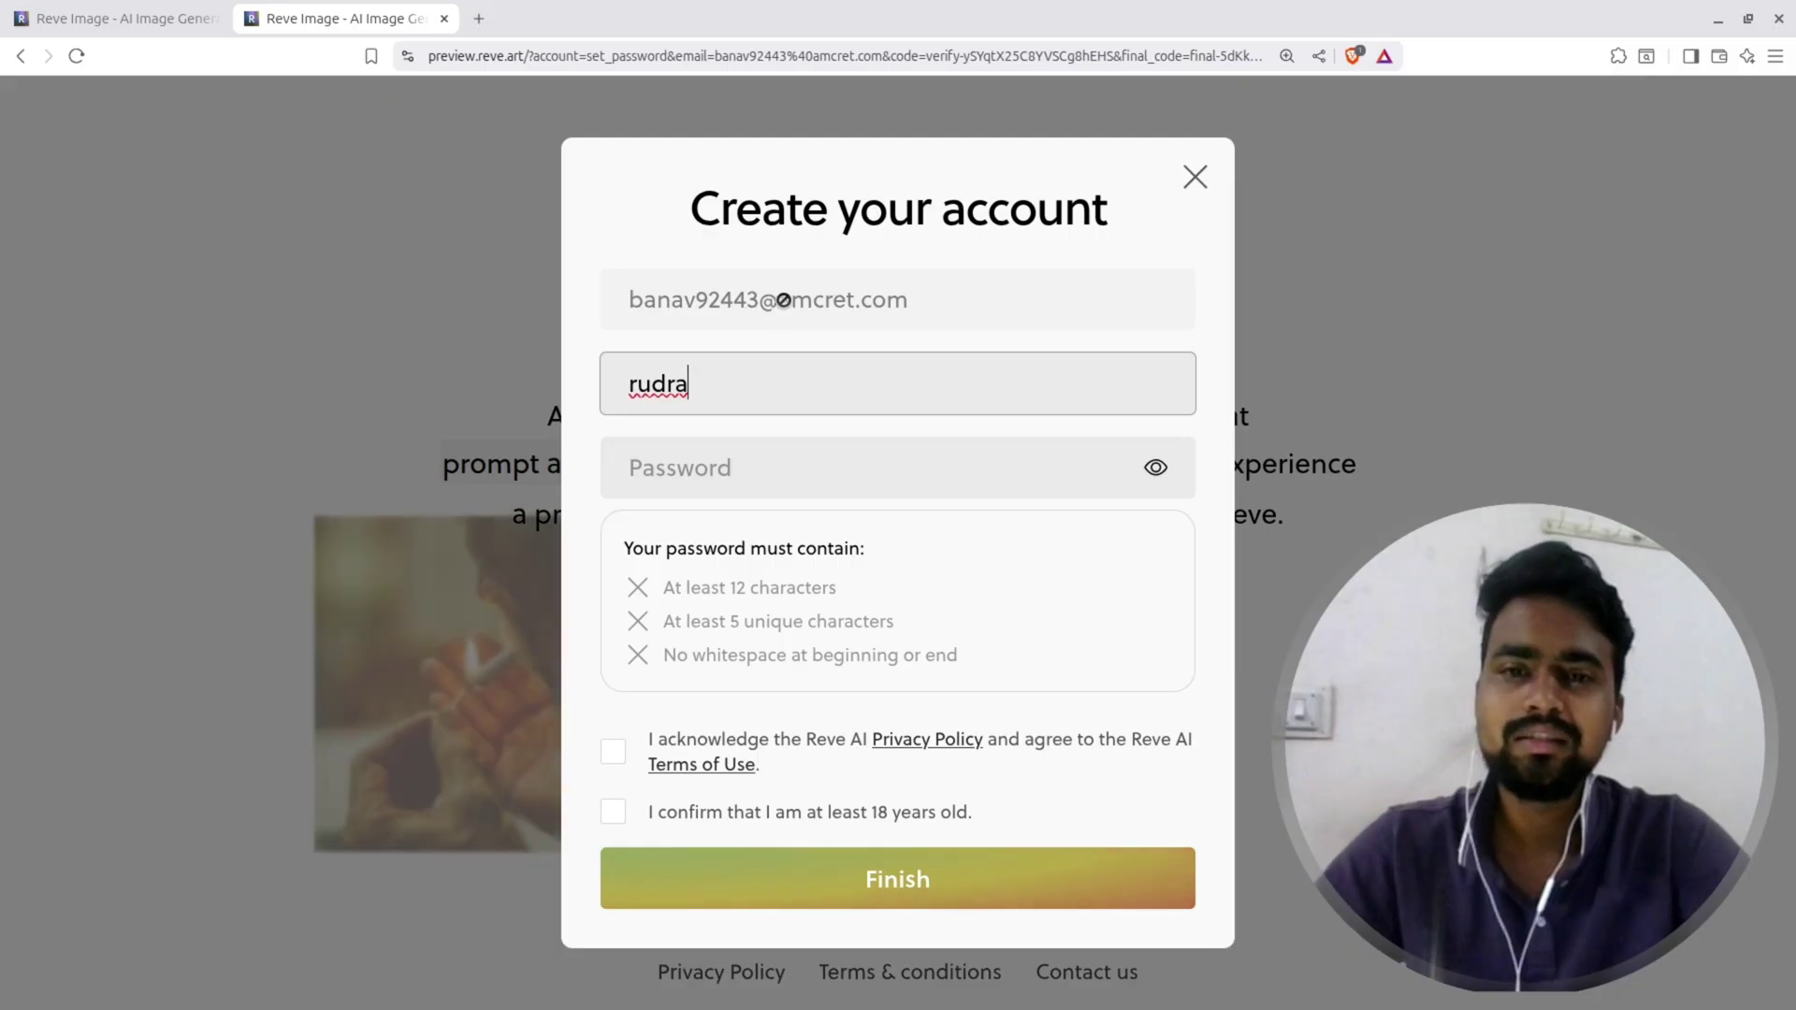
Step: Enter the account password, accept the privacy policy, terms and 18-or-older confirmation, and finish creating the account
{"action": "left_click", "coordinate": [734, 463]}
{"action": "key", "text": "ctrl+v"}
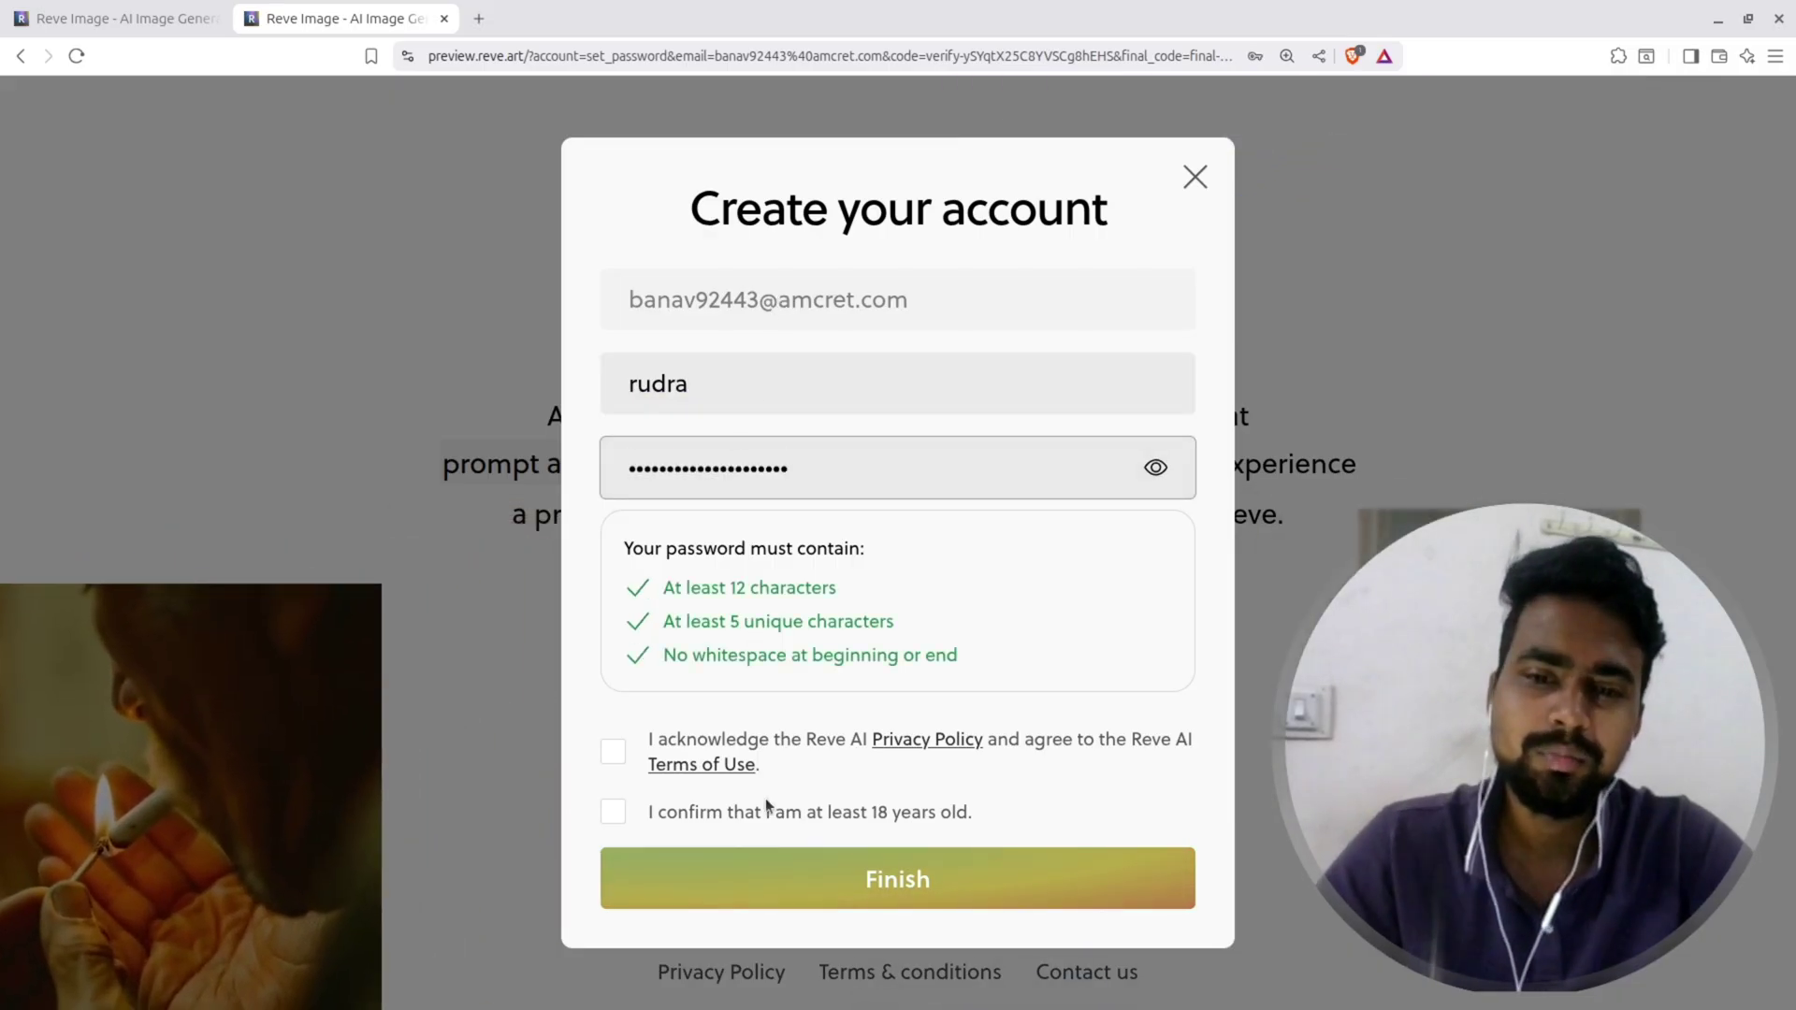
{"action": "left_click", "coordinate": [637, 763]}
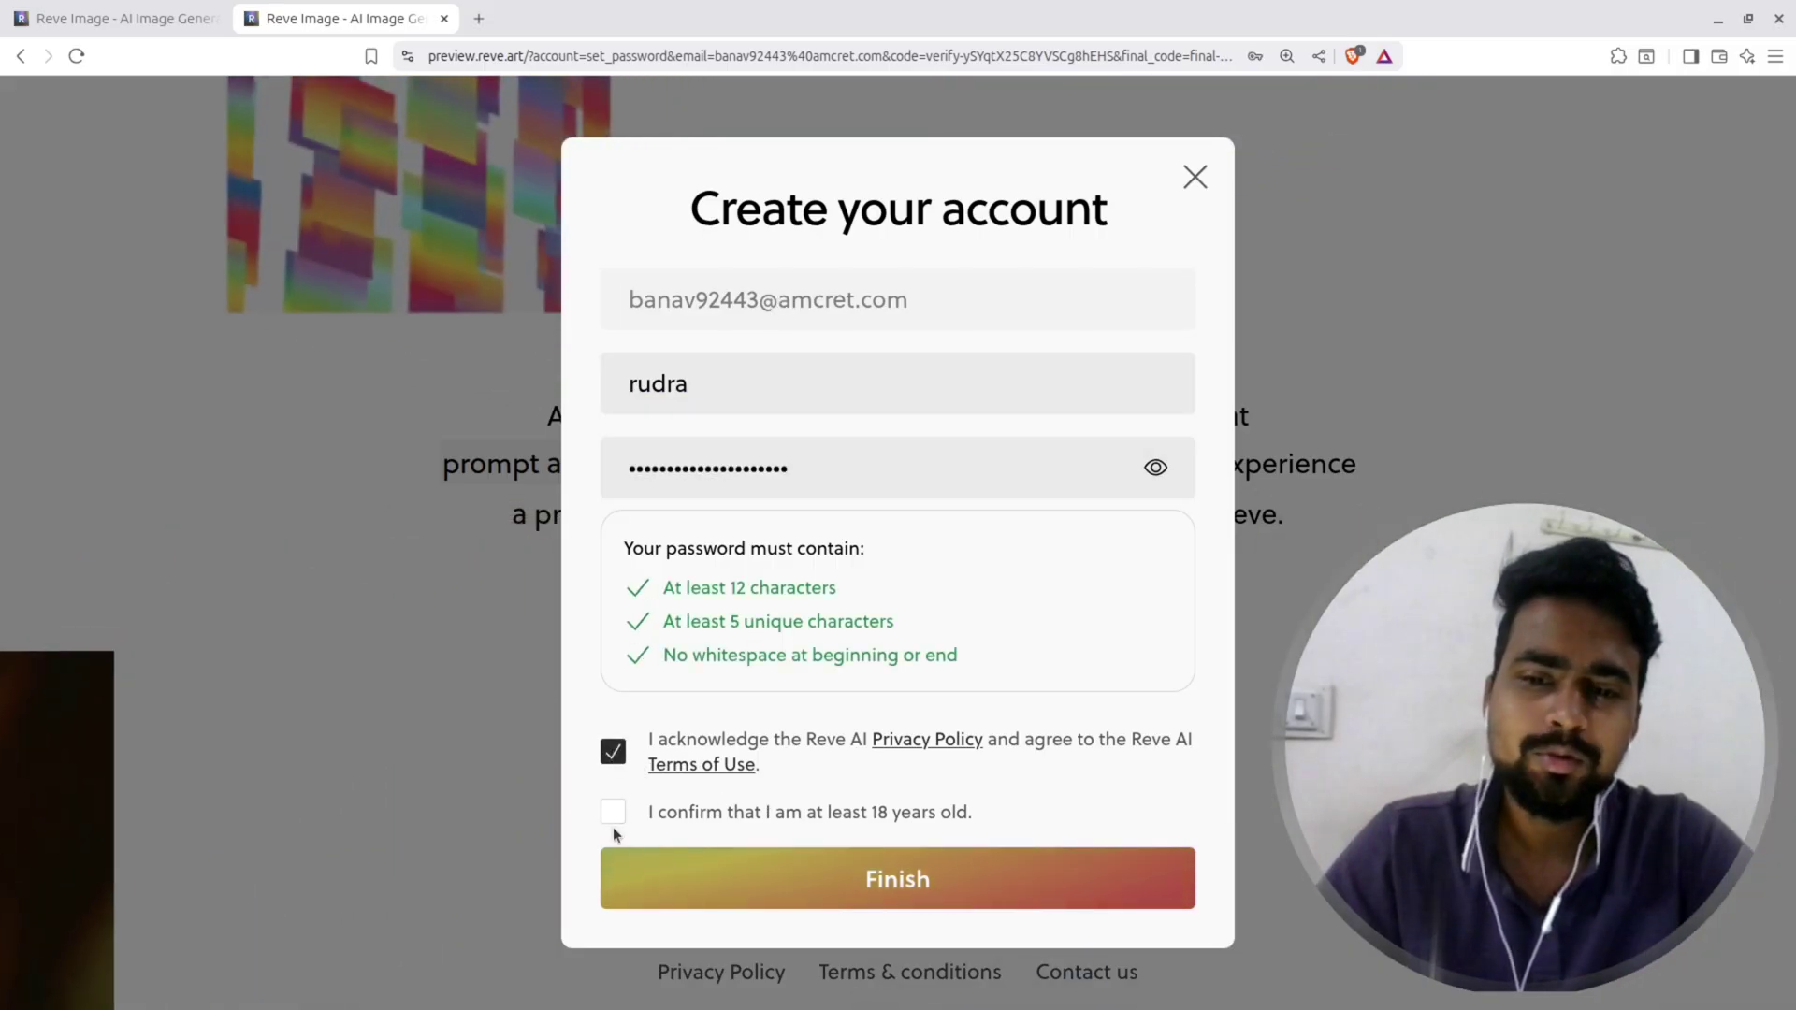
{"action": "left_click", "coordinate": [614, 811]}
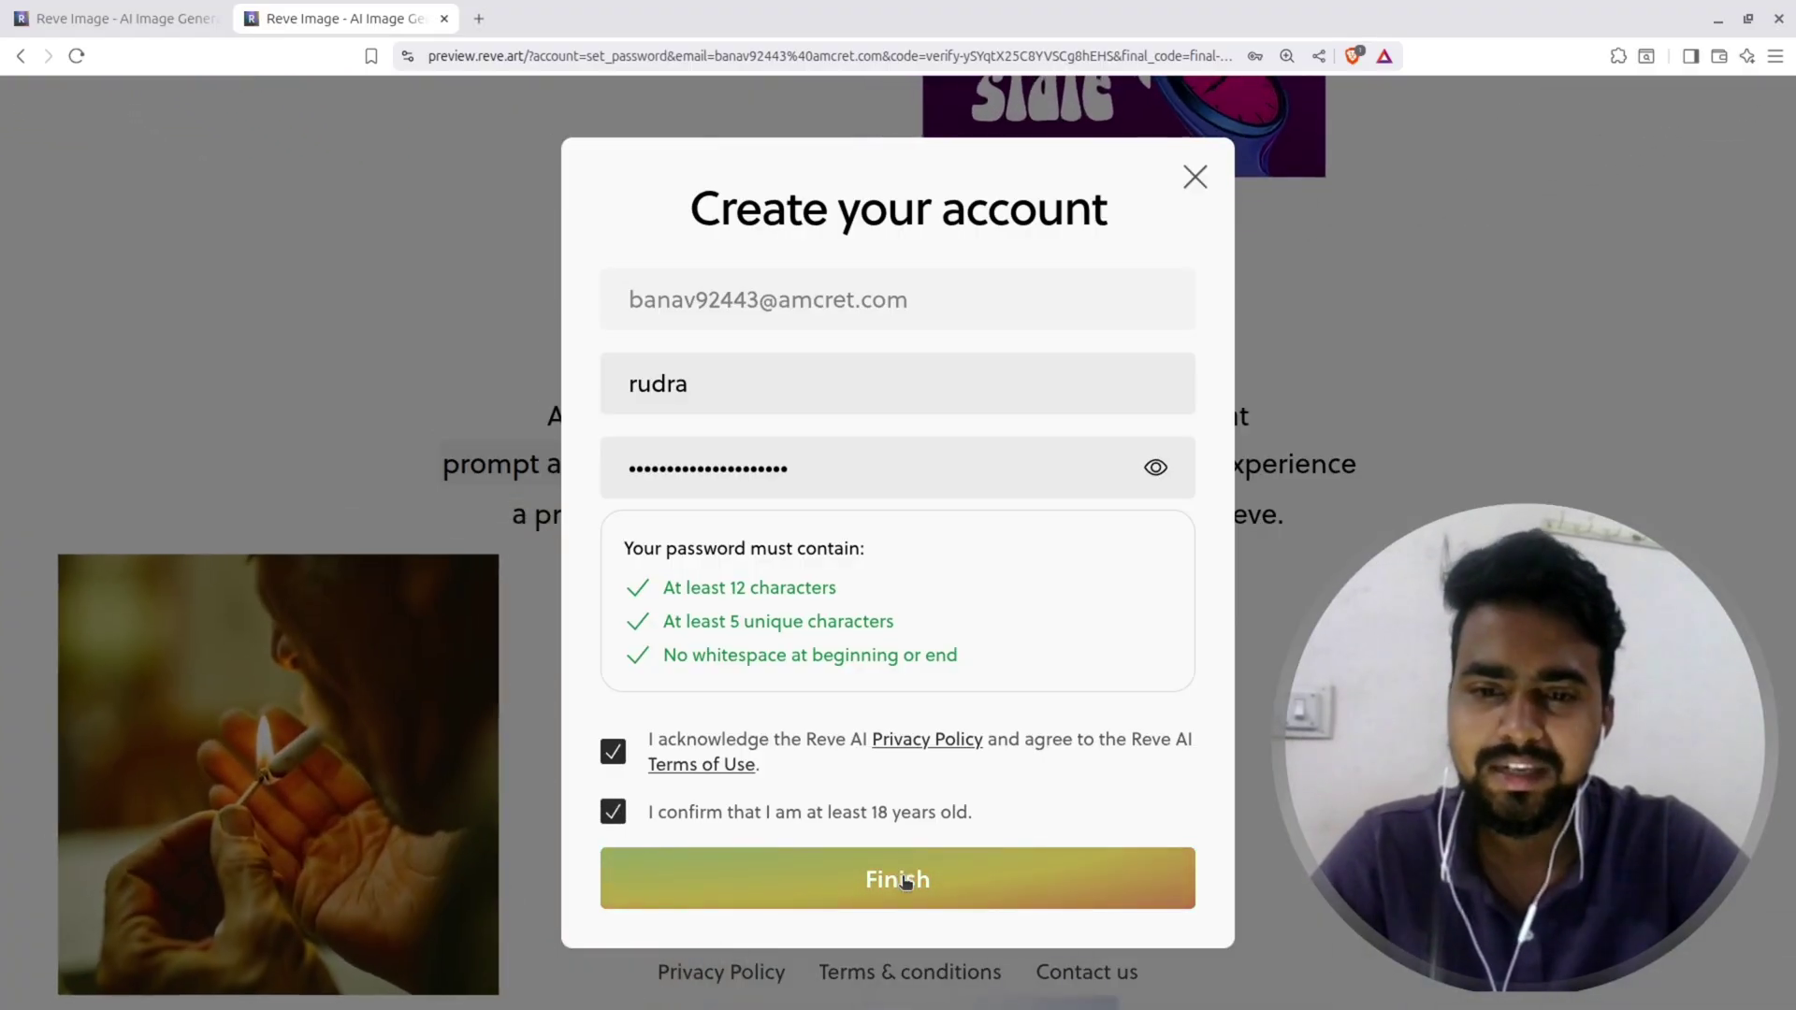
{"action": "left_click", "coordinate": [904, 879]}
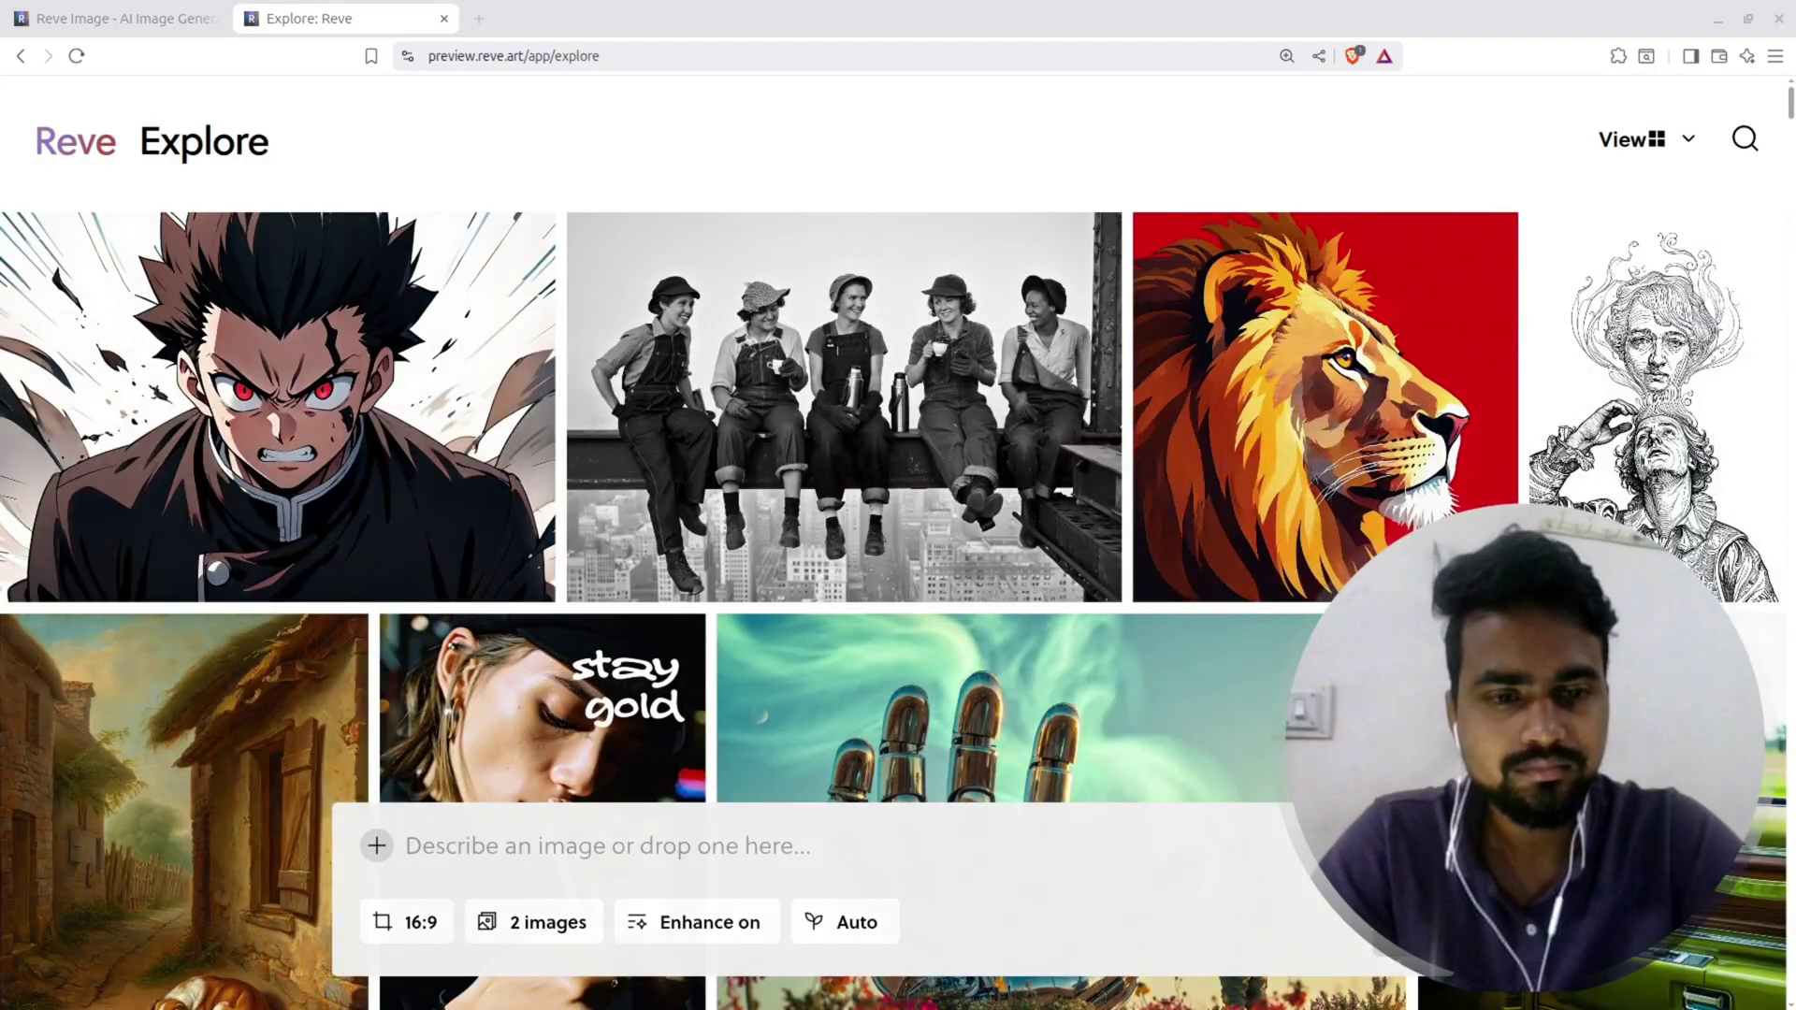
Step: Find the Porsche 911 Turbo desert image in the Explore gallery, view its full prompt, and return to the gallery
{"action": "scroll", "coordinate": [532, 391], "scroll_direction": "down", "scroll_amount": 8}
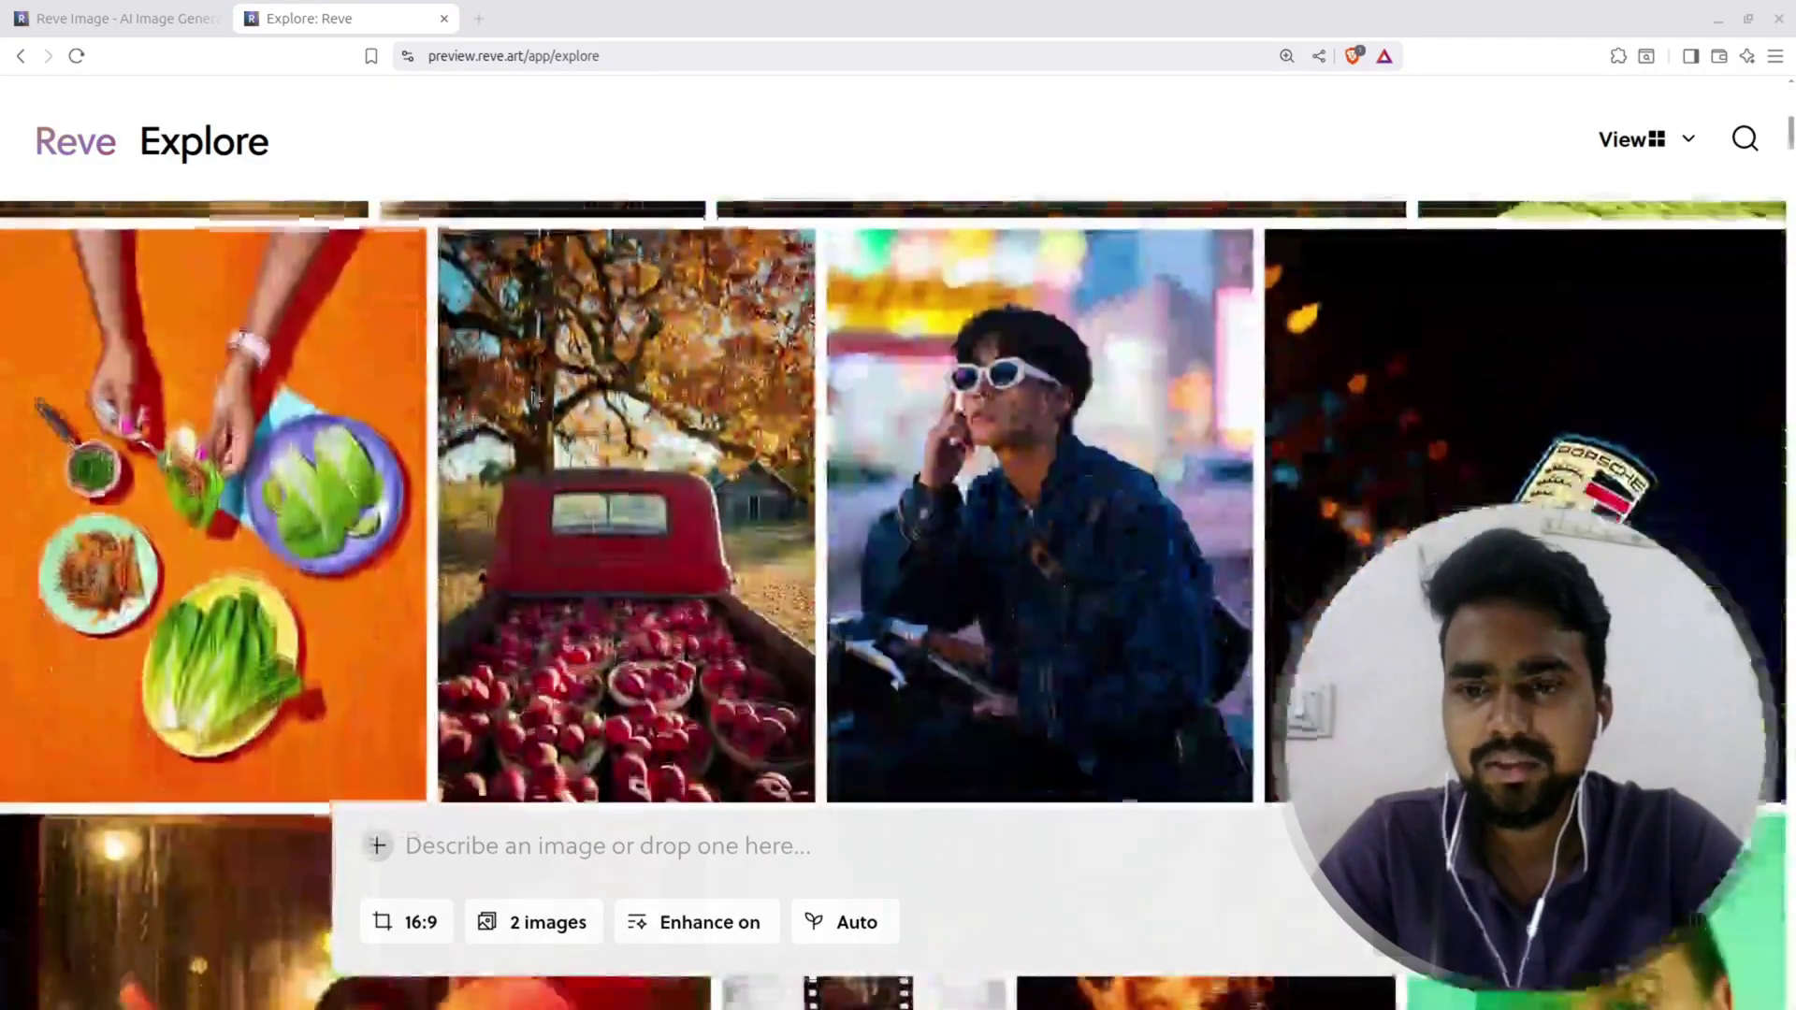
{"action": "scroll", "coordinate": [534, 397], "scroll_direction": "down", "scroll_amount": 12}
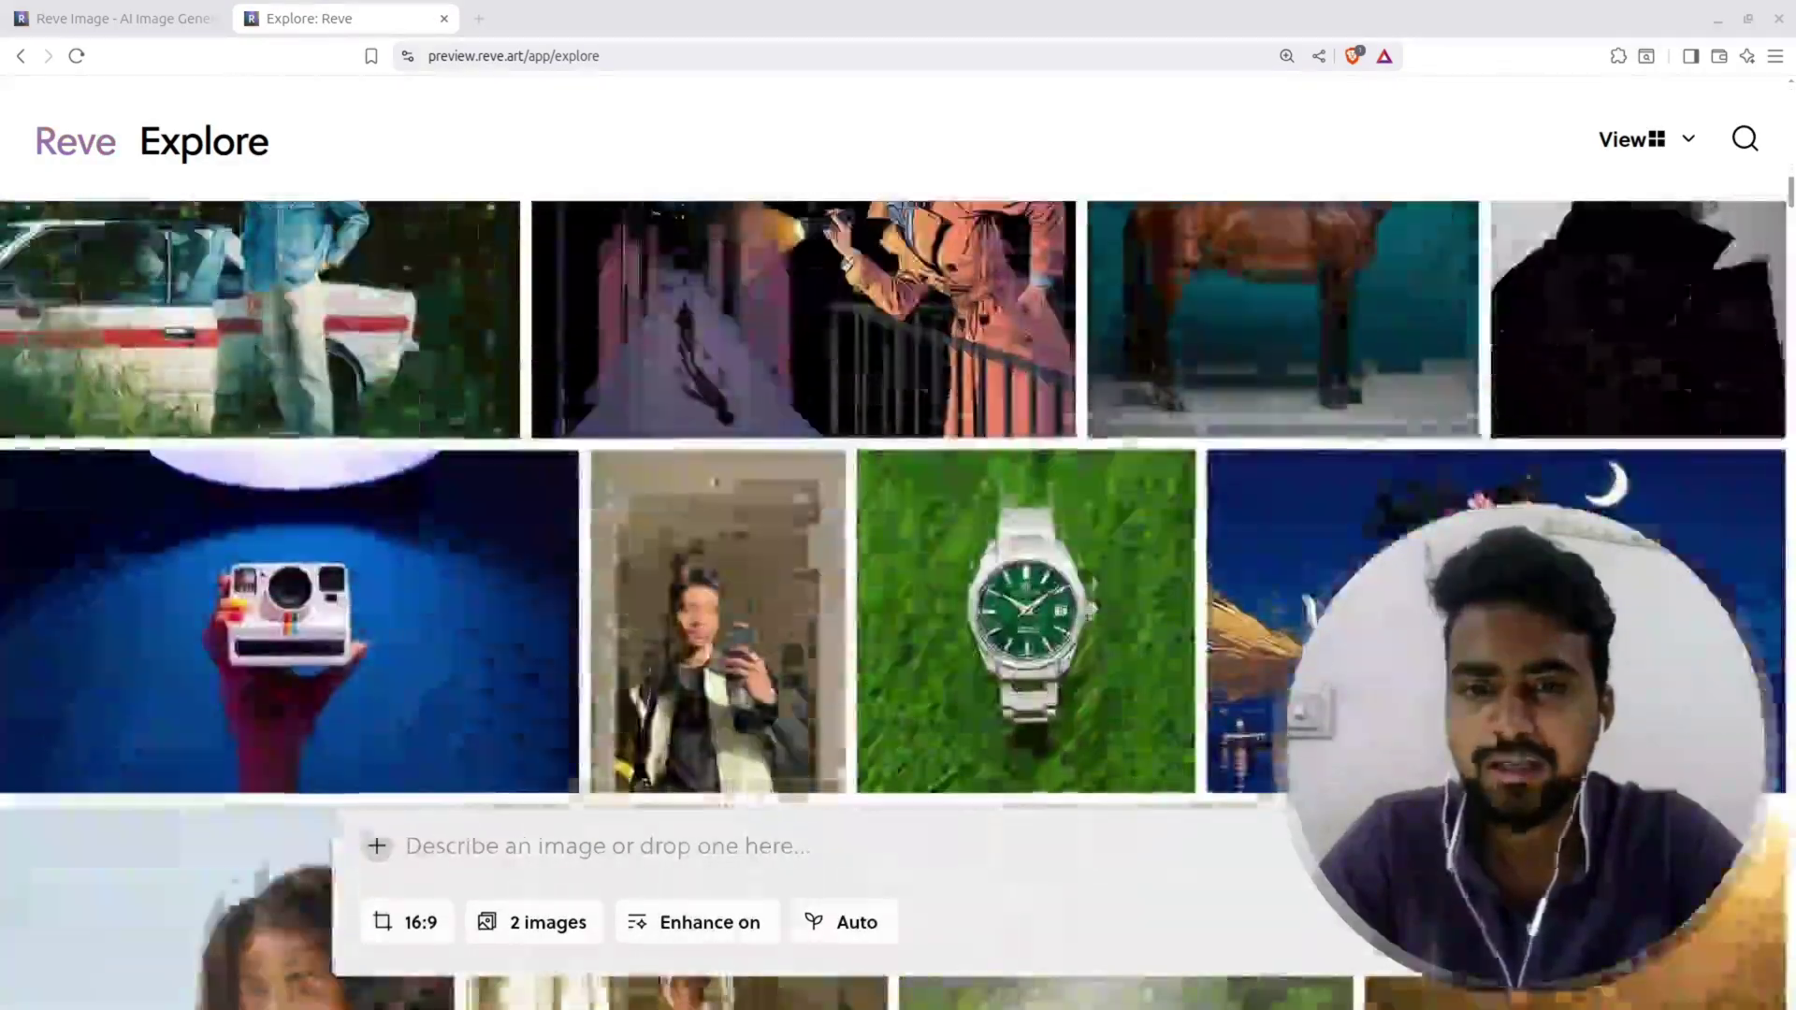
{"action": "scroll", "coordinate": [715, 481], "scroll_direction": "down", "scroll_amount": 15}
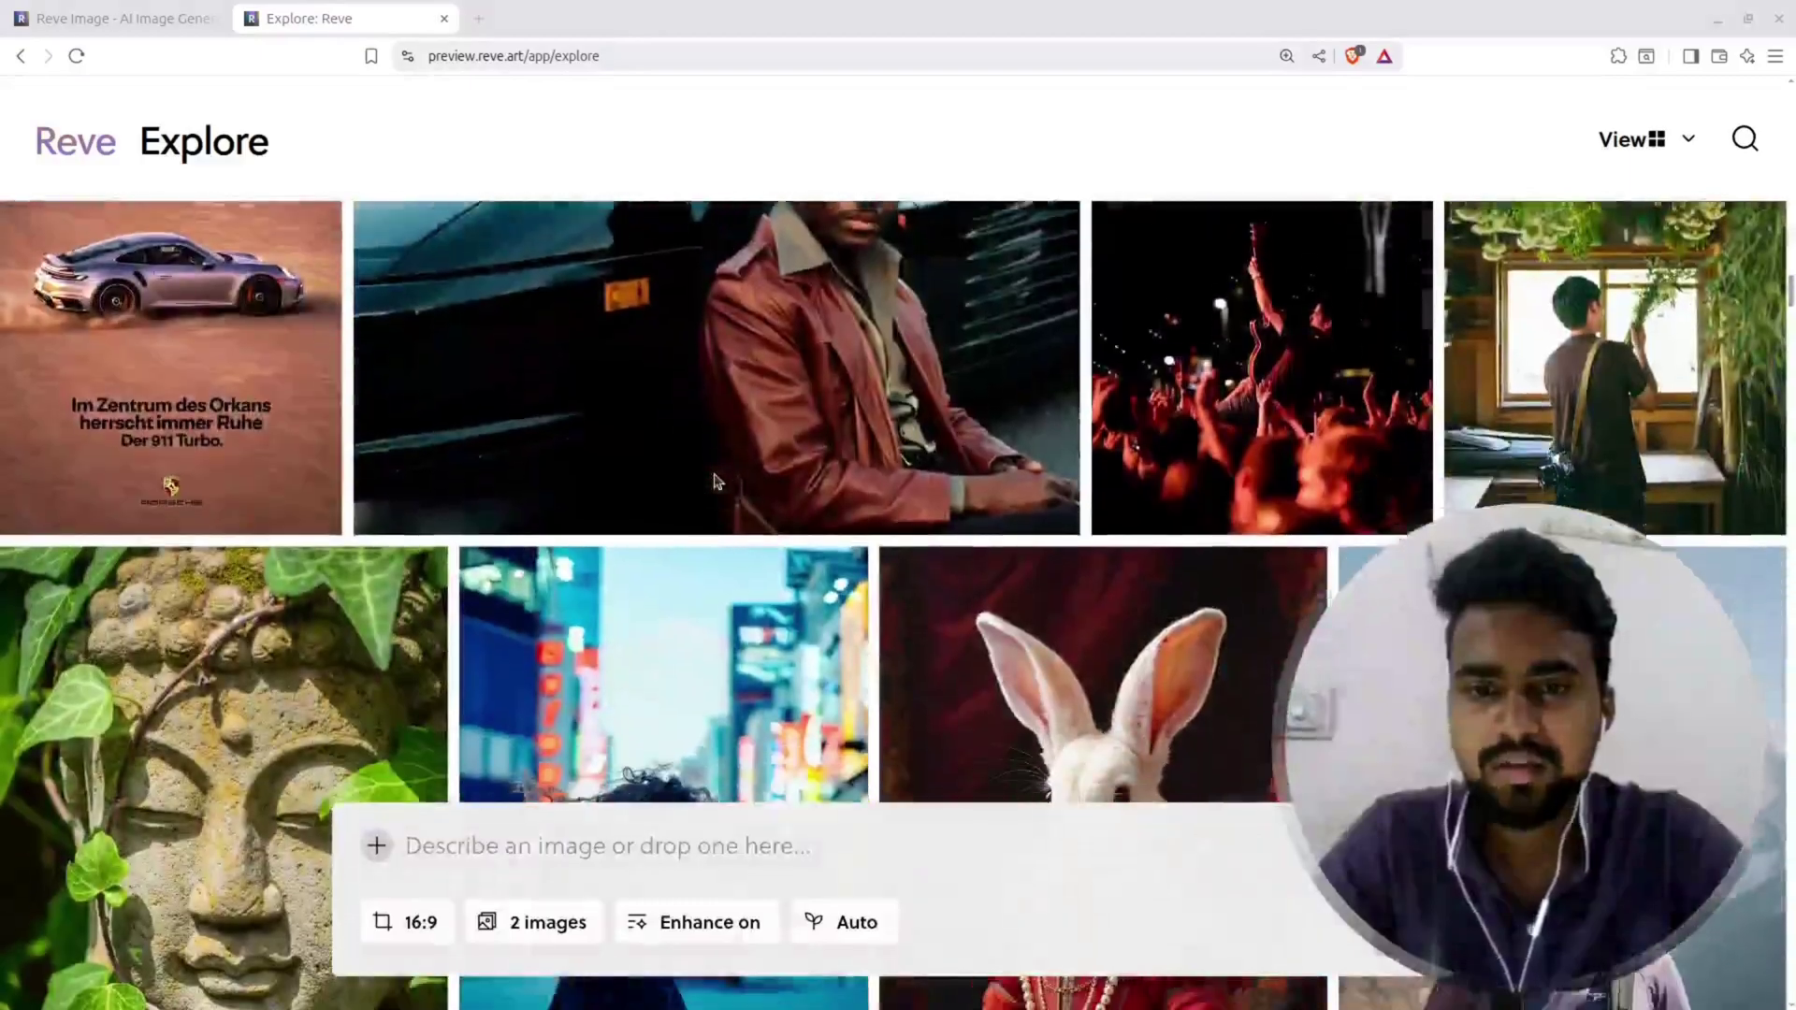
{"action": "scroll", "coordinate": [715, 481], "scroll_direction": "up", "scroll_amount": 3}
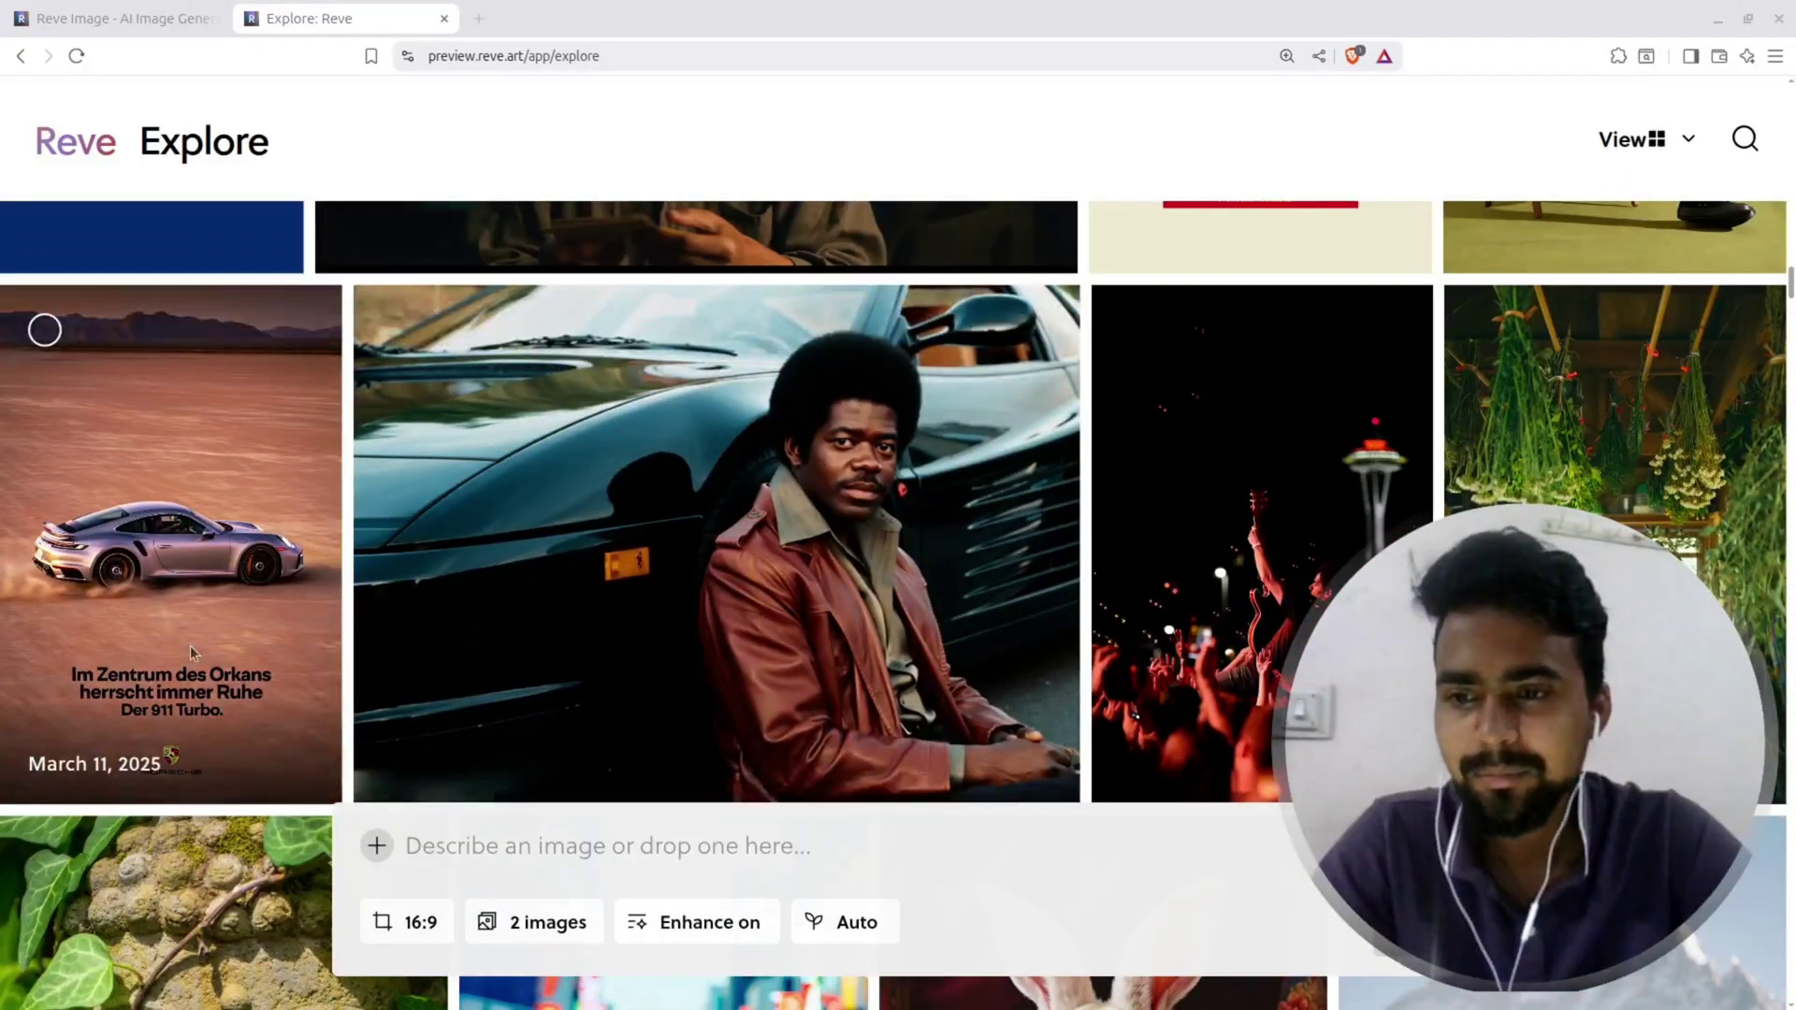
{"action": "left_click", "coordinate": [205, 627]}
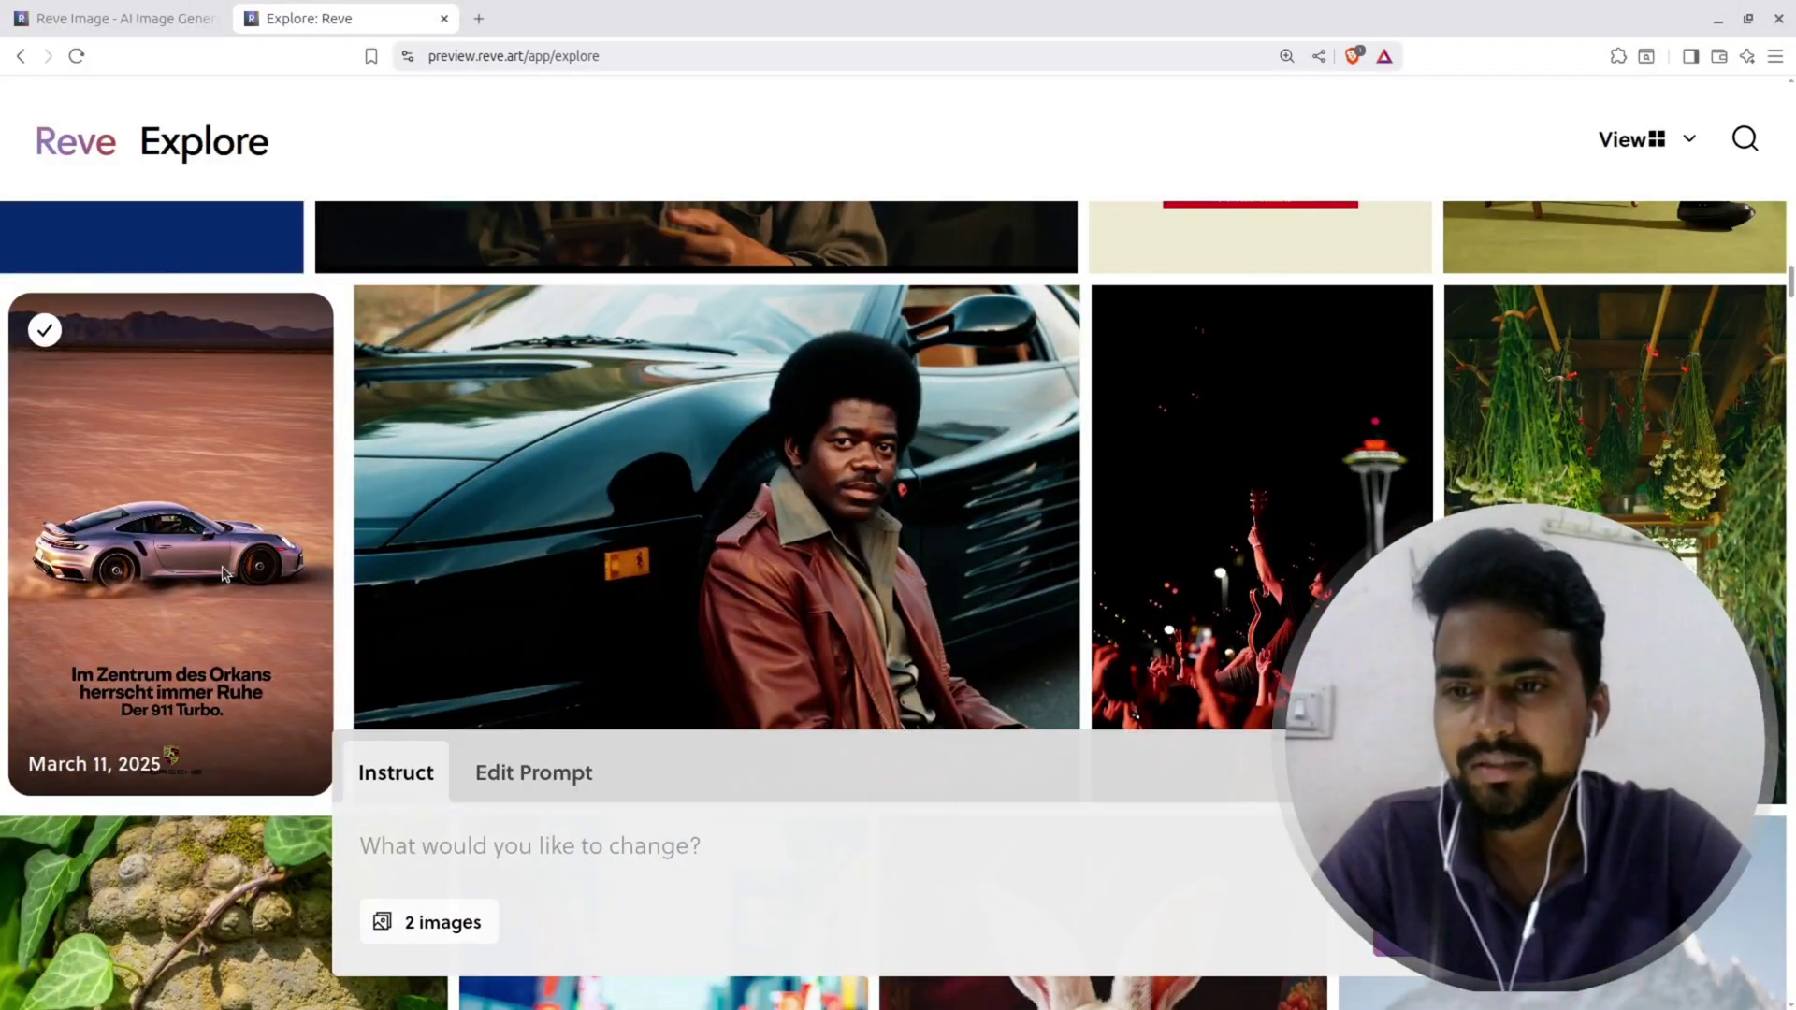
{"action": "left_click", "coordinate": [224, 574]}
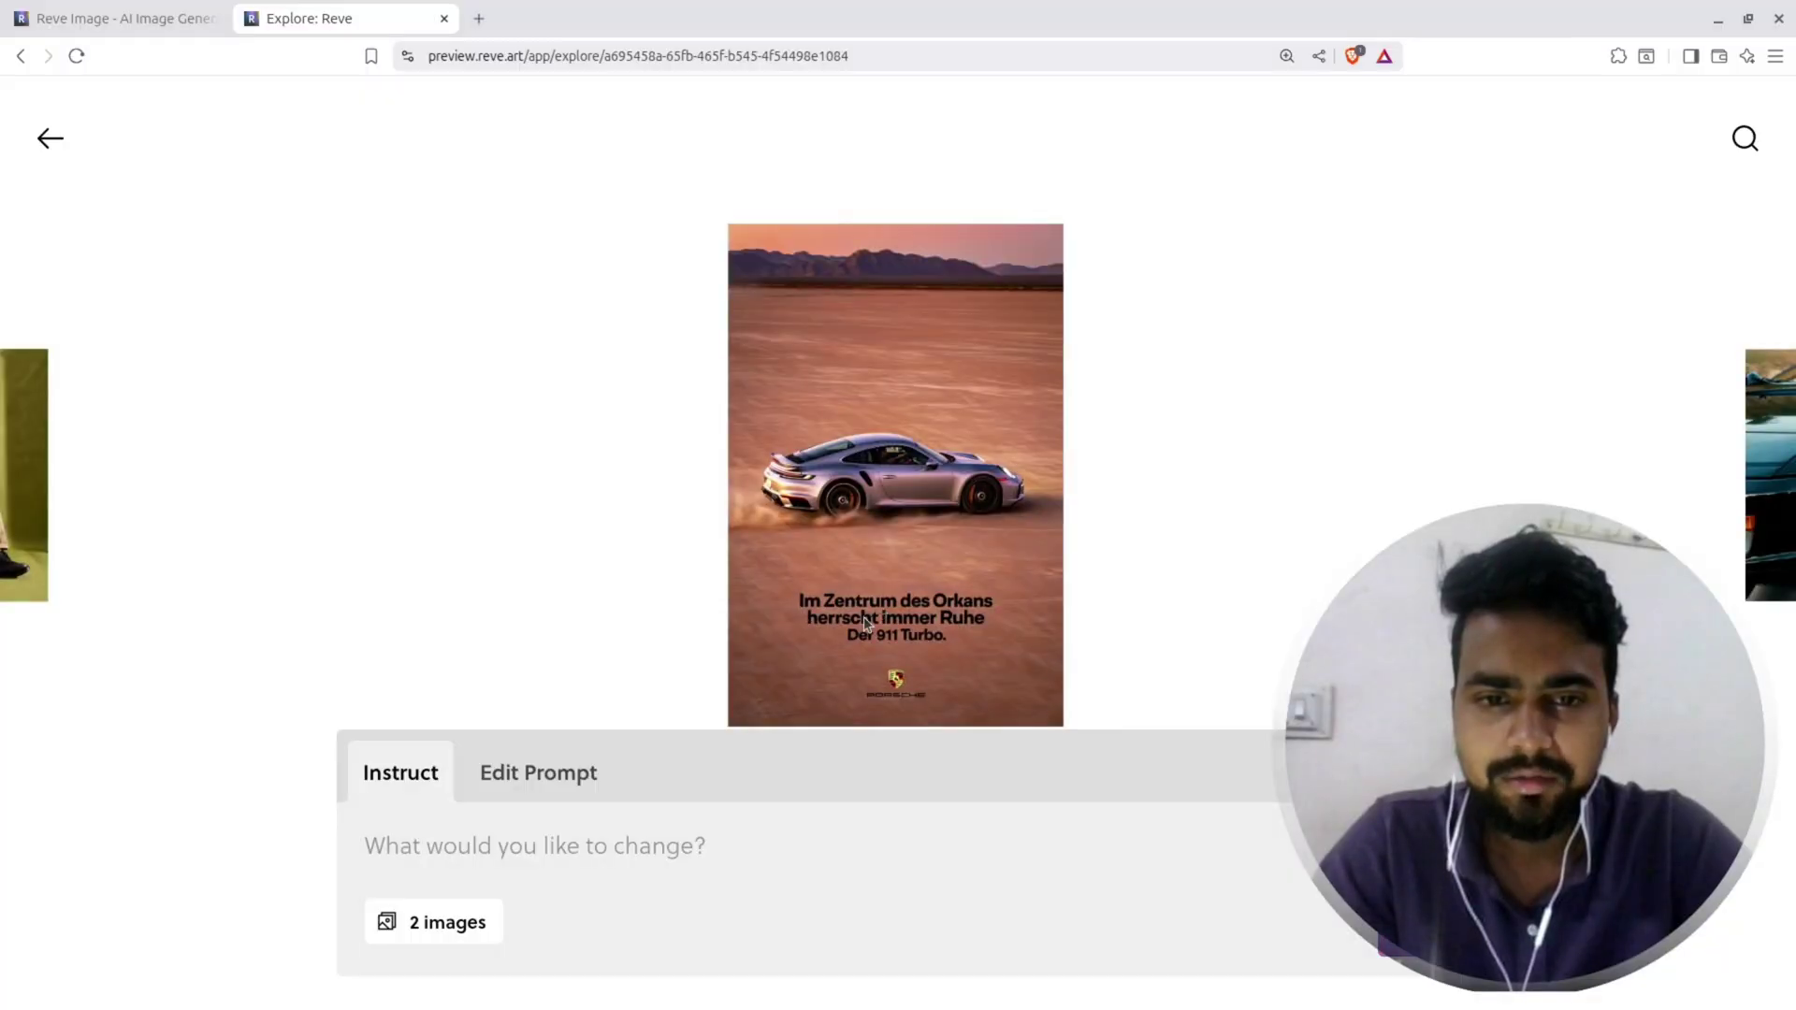
{"action": "left_click", "coordinate": [522, 790]}
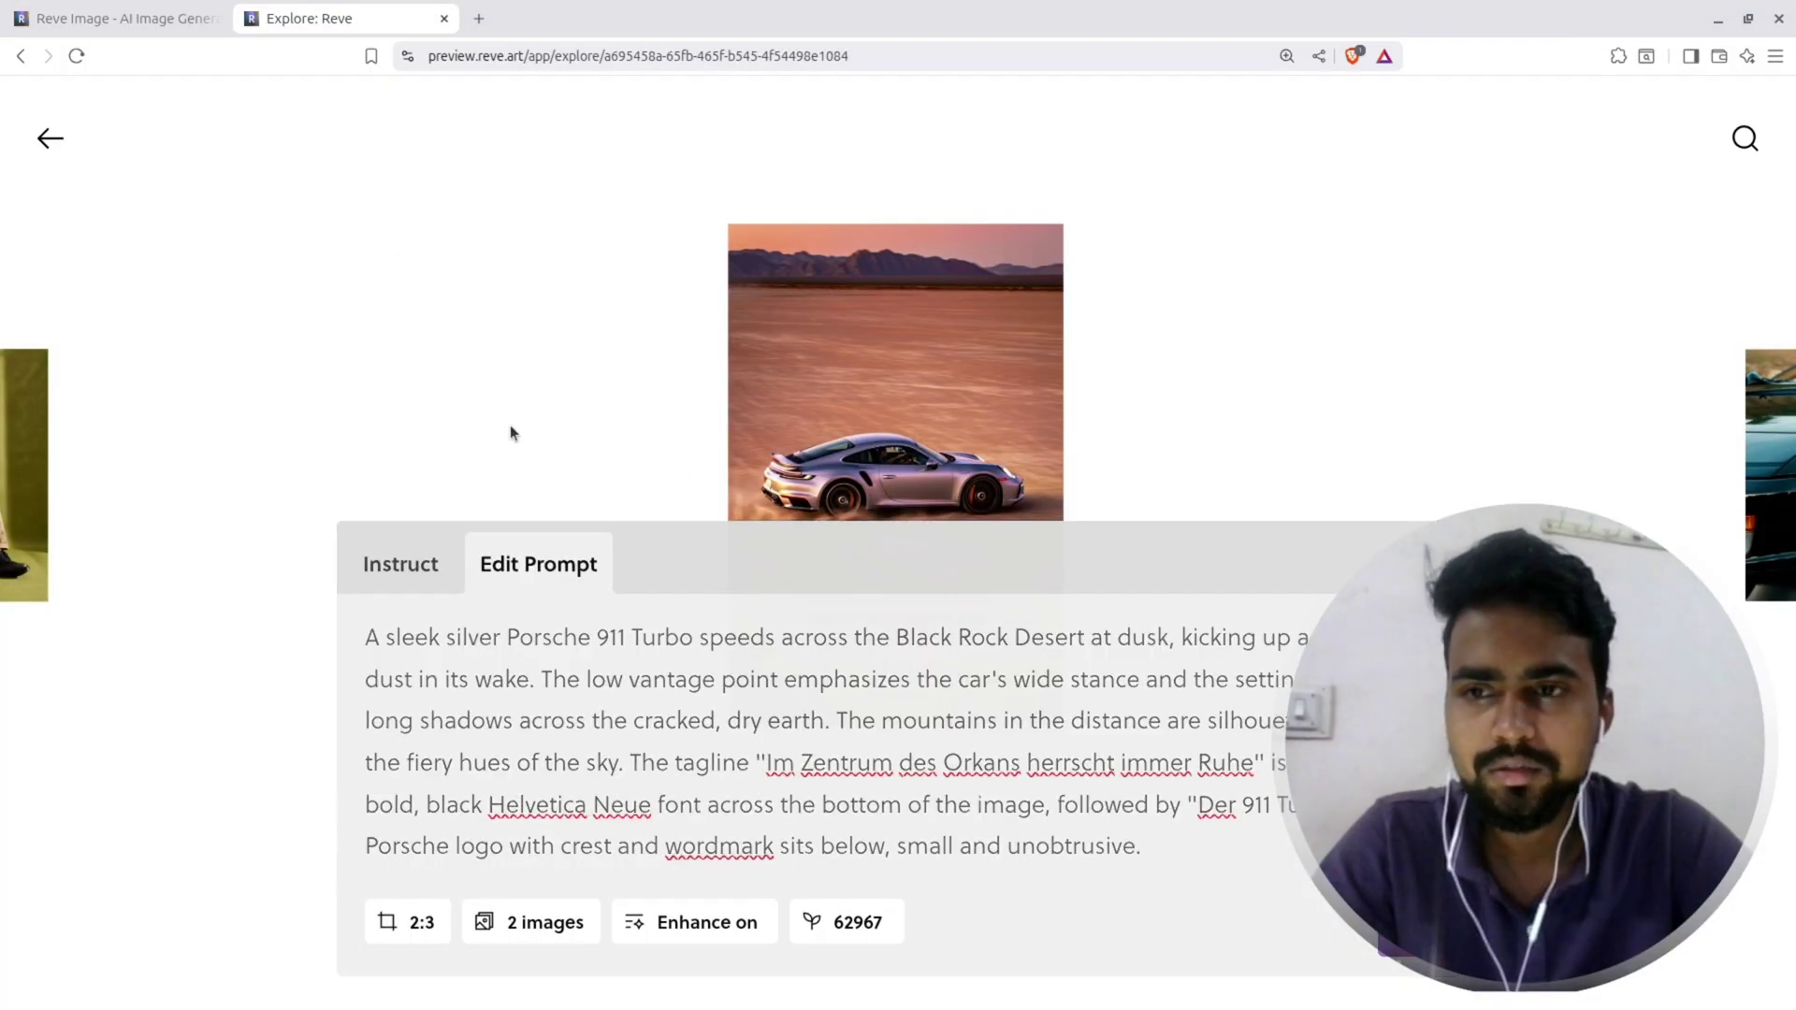
{"action": "left_click", "coordinate": [57, 141]}
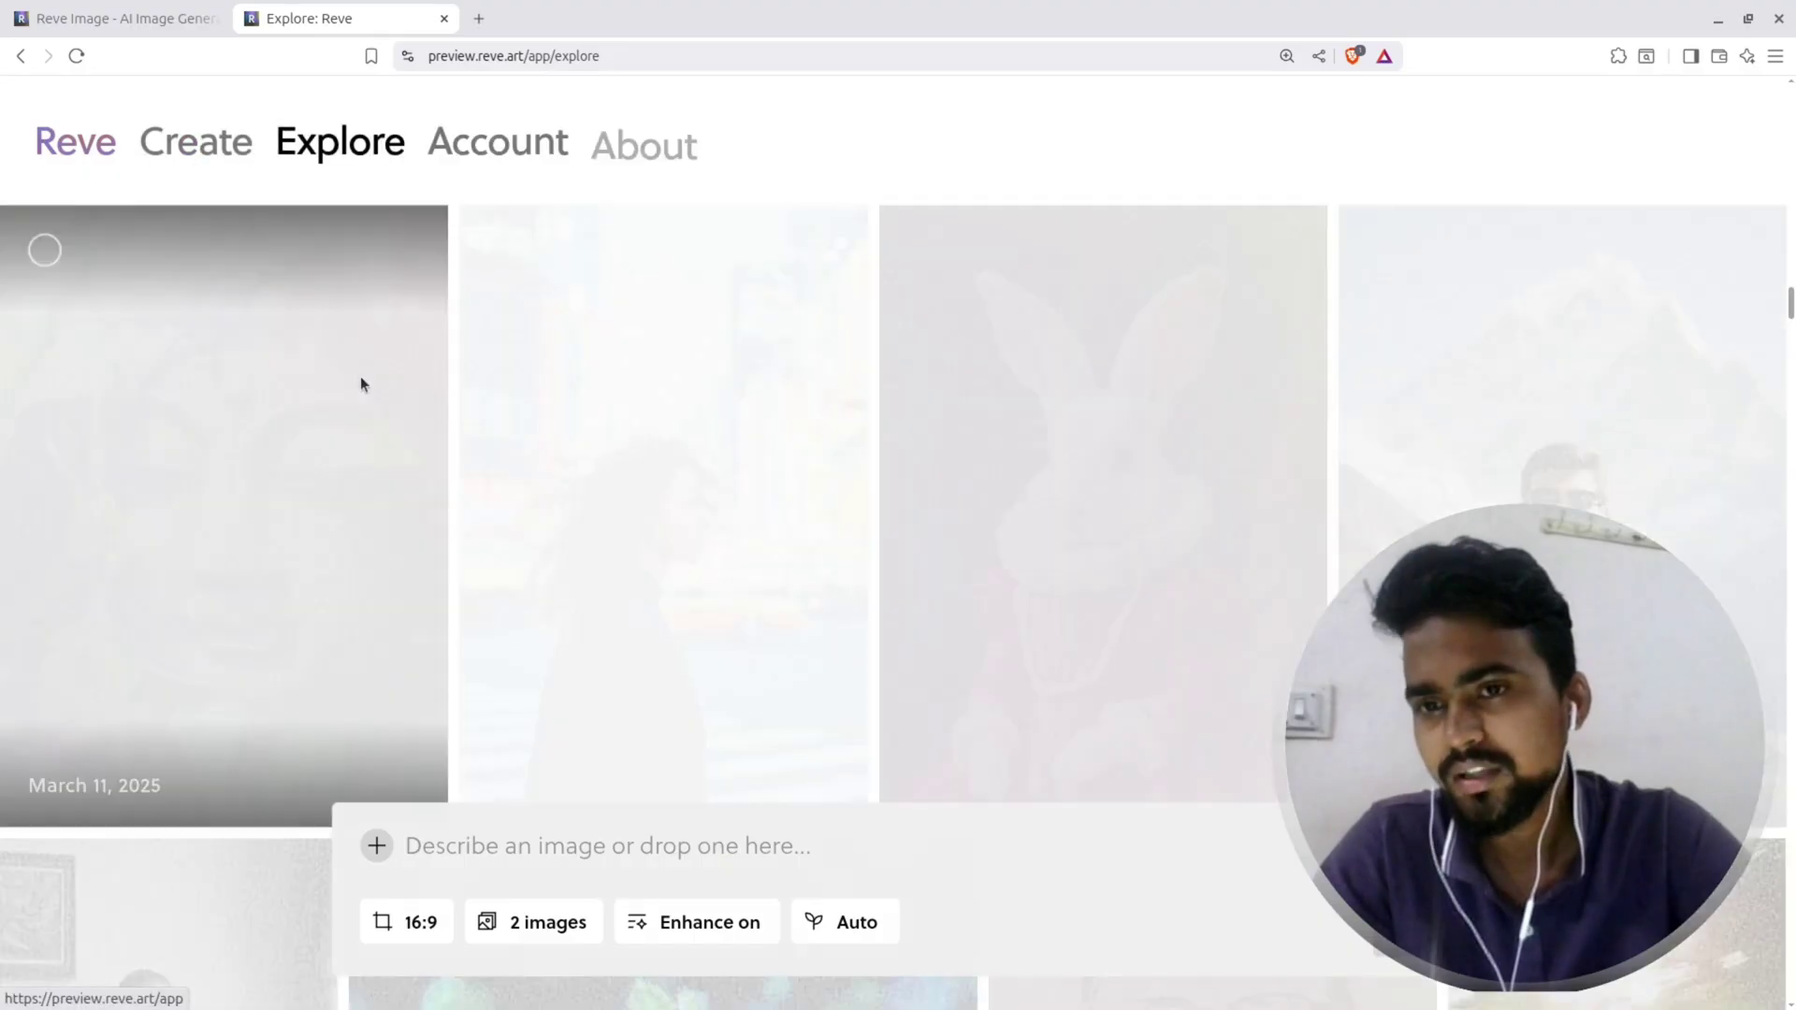
Step: Browse further through the Explore gallery's sample images and return to its beginning
{"action": "scroll", "coordinate": [500, 484], "scroll_direction": "down", "scroll_amount": 2}
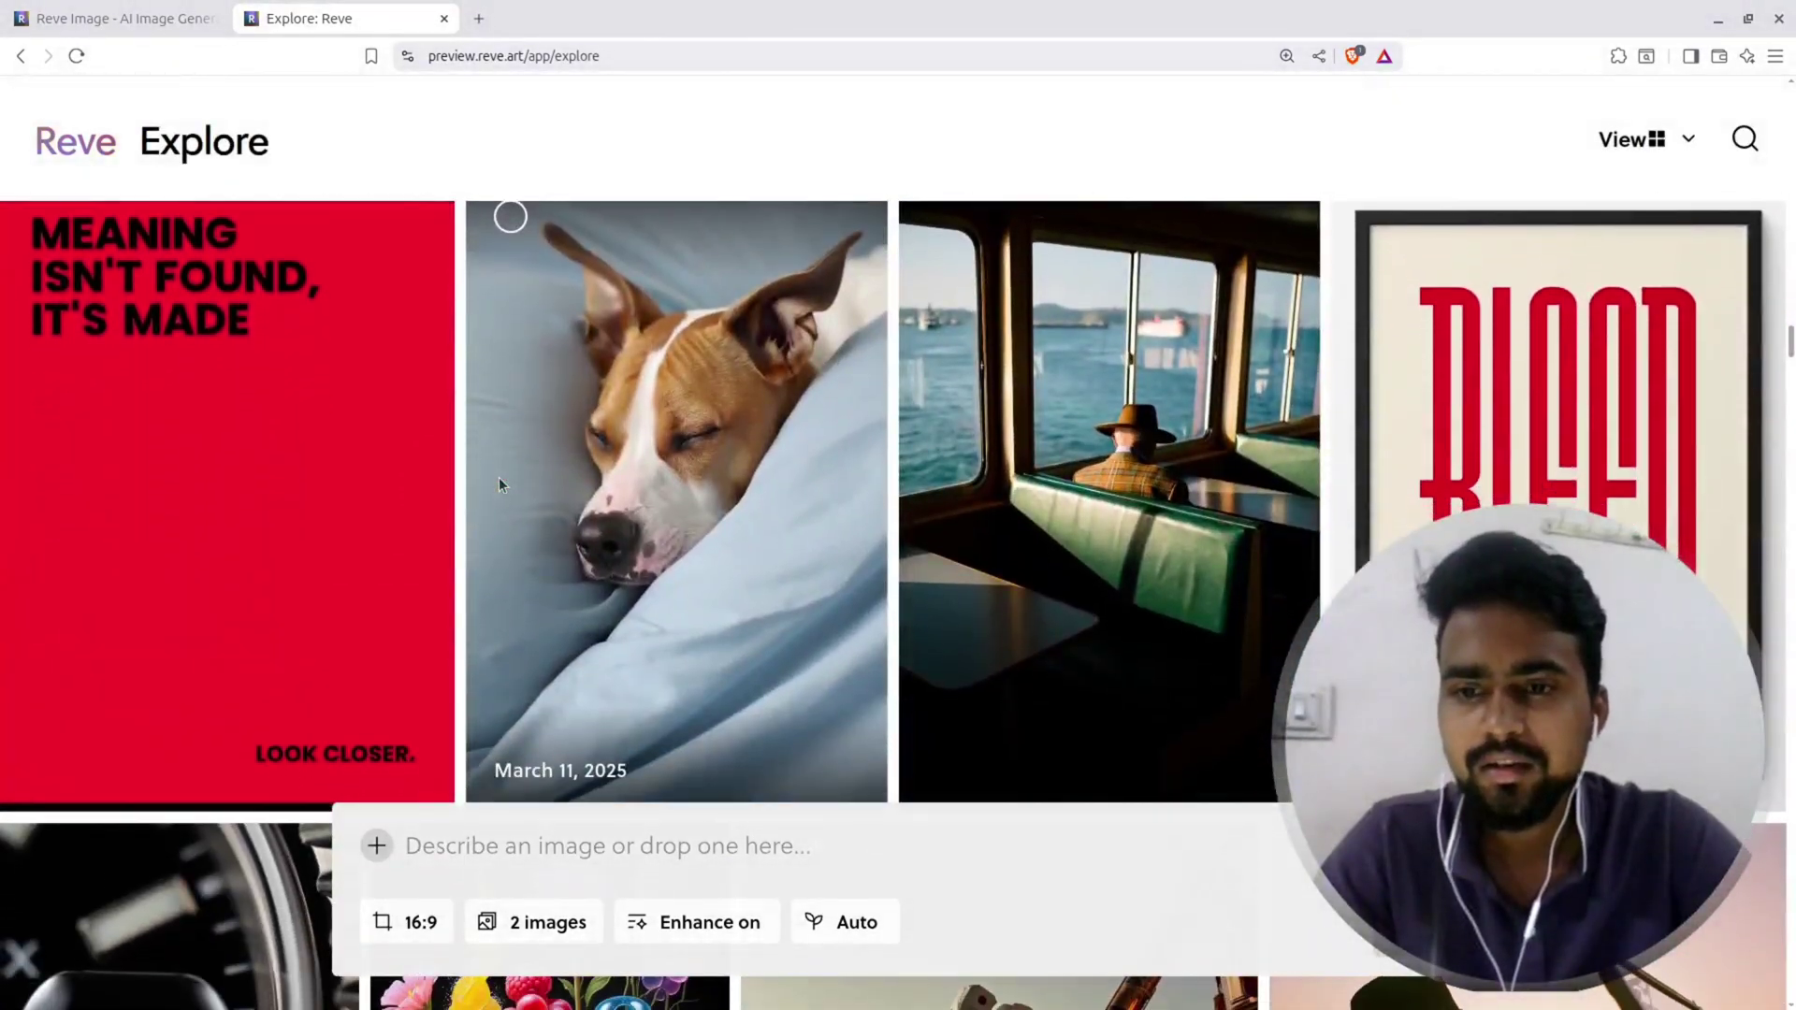
{"action": "scroll", "coordinate": [500, 485], "scroll_direction": "down", "scroll_amount": 2}
{"action": "scroll", "coordinate": [503, 486], "scroll_direction": "down", "scroll_amount": 3}
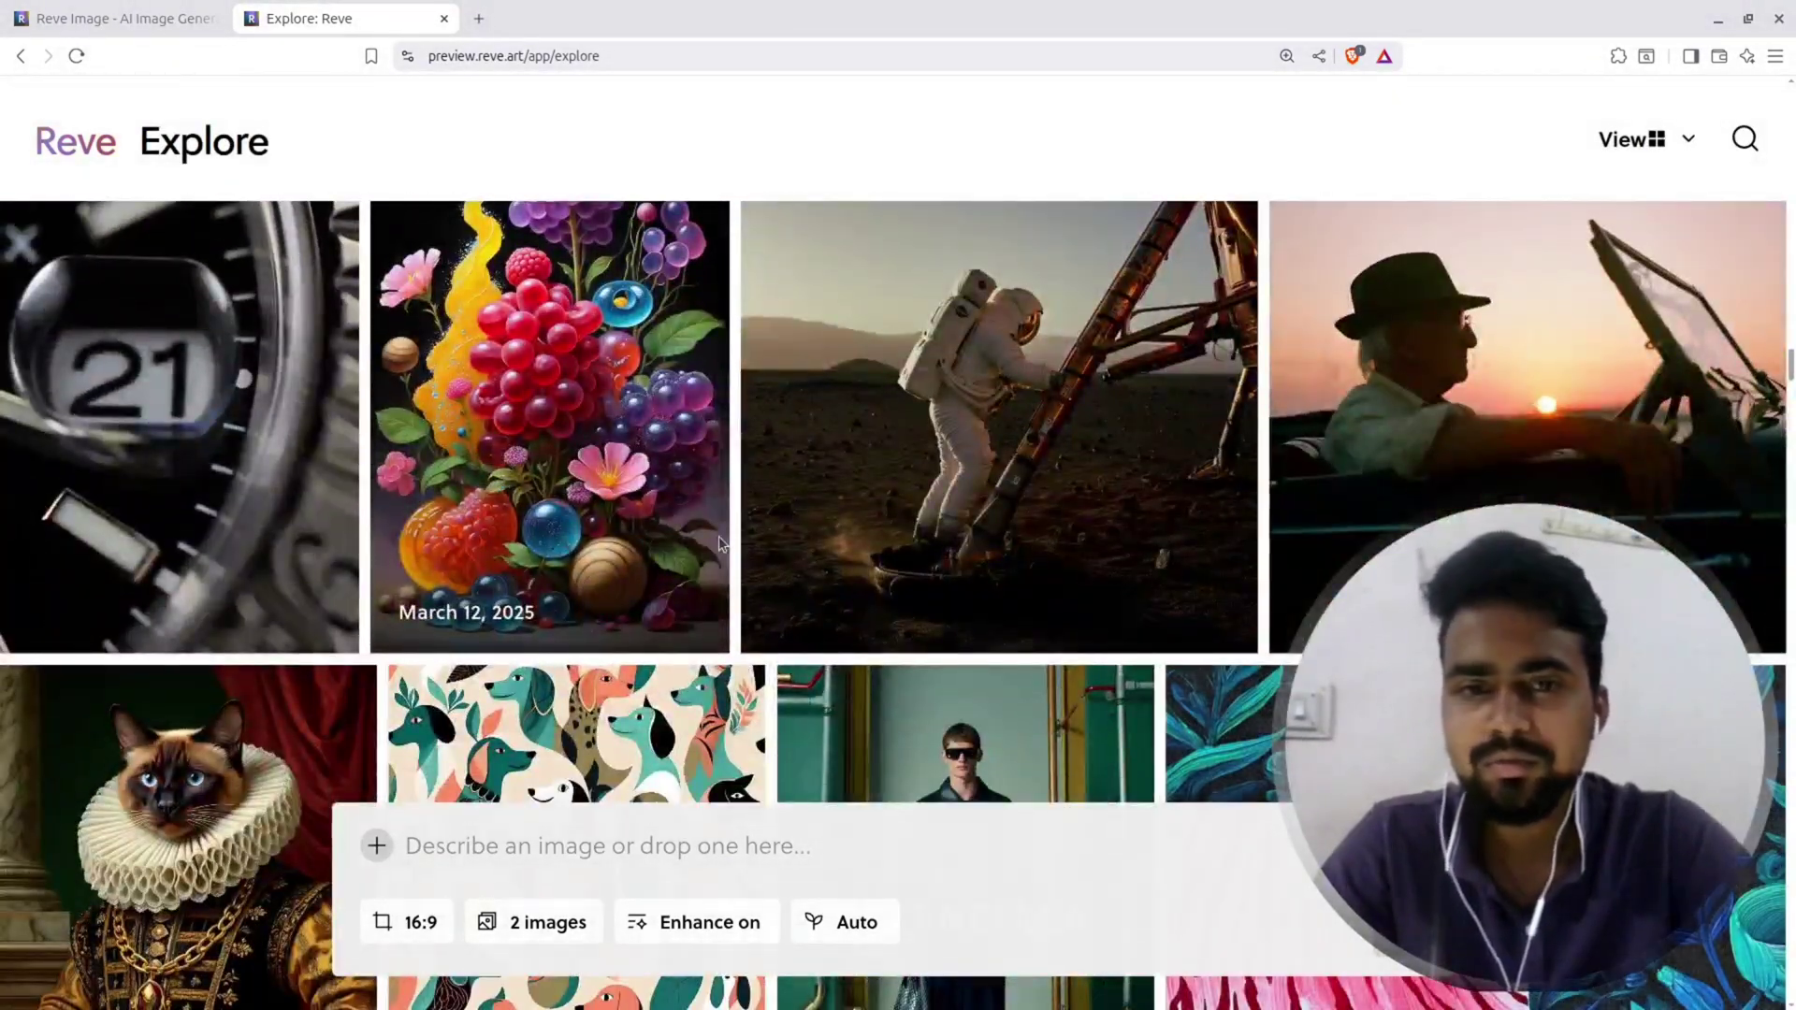
{"action": "scroll", "coordinate": [719, 537], "scroll_direction": "down", "scroll_amount": 8}
{"action": "scroll", "coordinate": [723, 545], "scroll_direction": "down", "scroll_amount": 6}
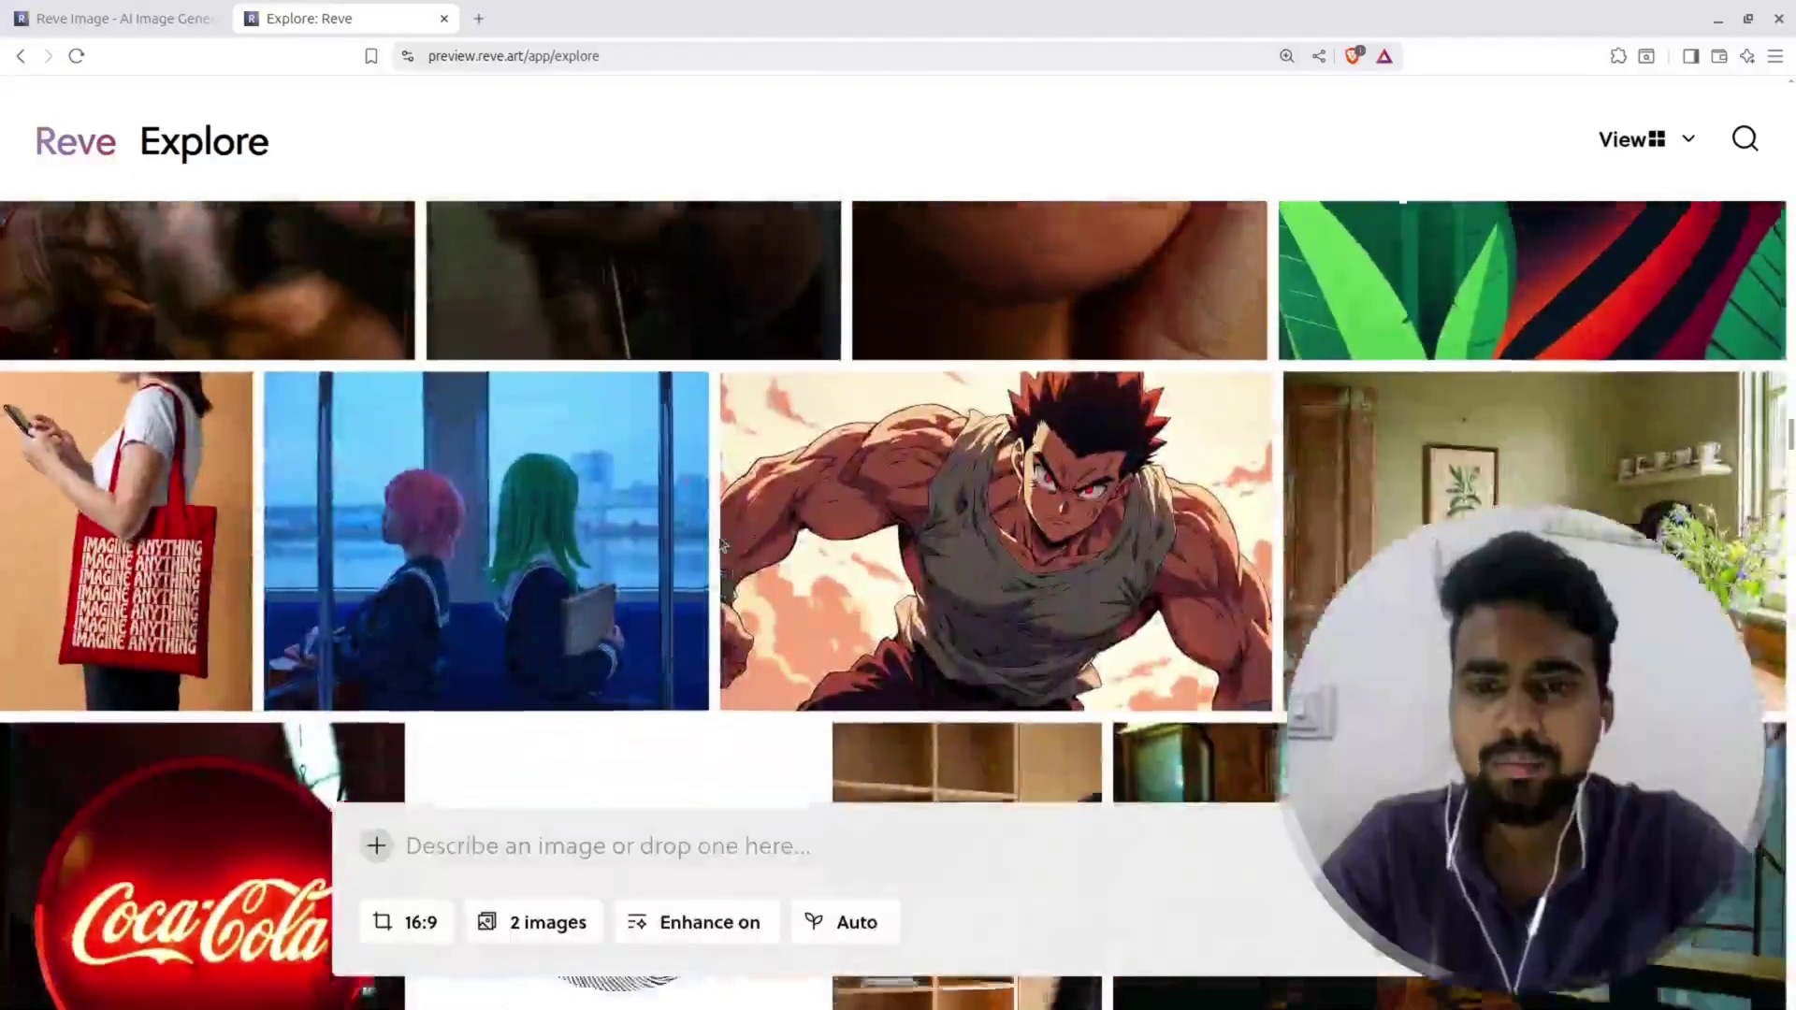
{"action": "scroll", "coordinate": [722, 544], "scroll_direction": "up", "scroll_amount": 4}
{"action": "scroll", "coordinate": [720, 544], "scroll_direction": "down", "scroll_amount": 20}
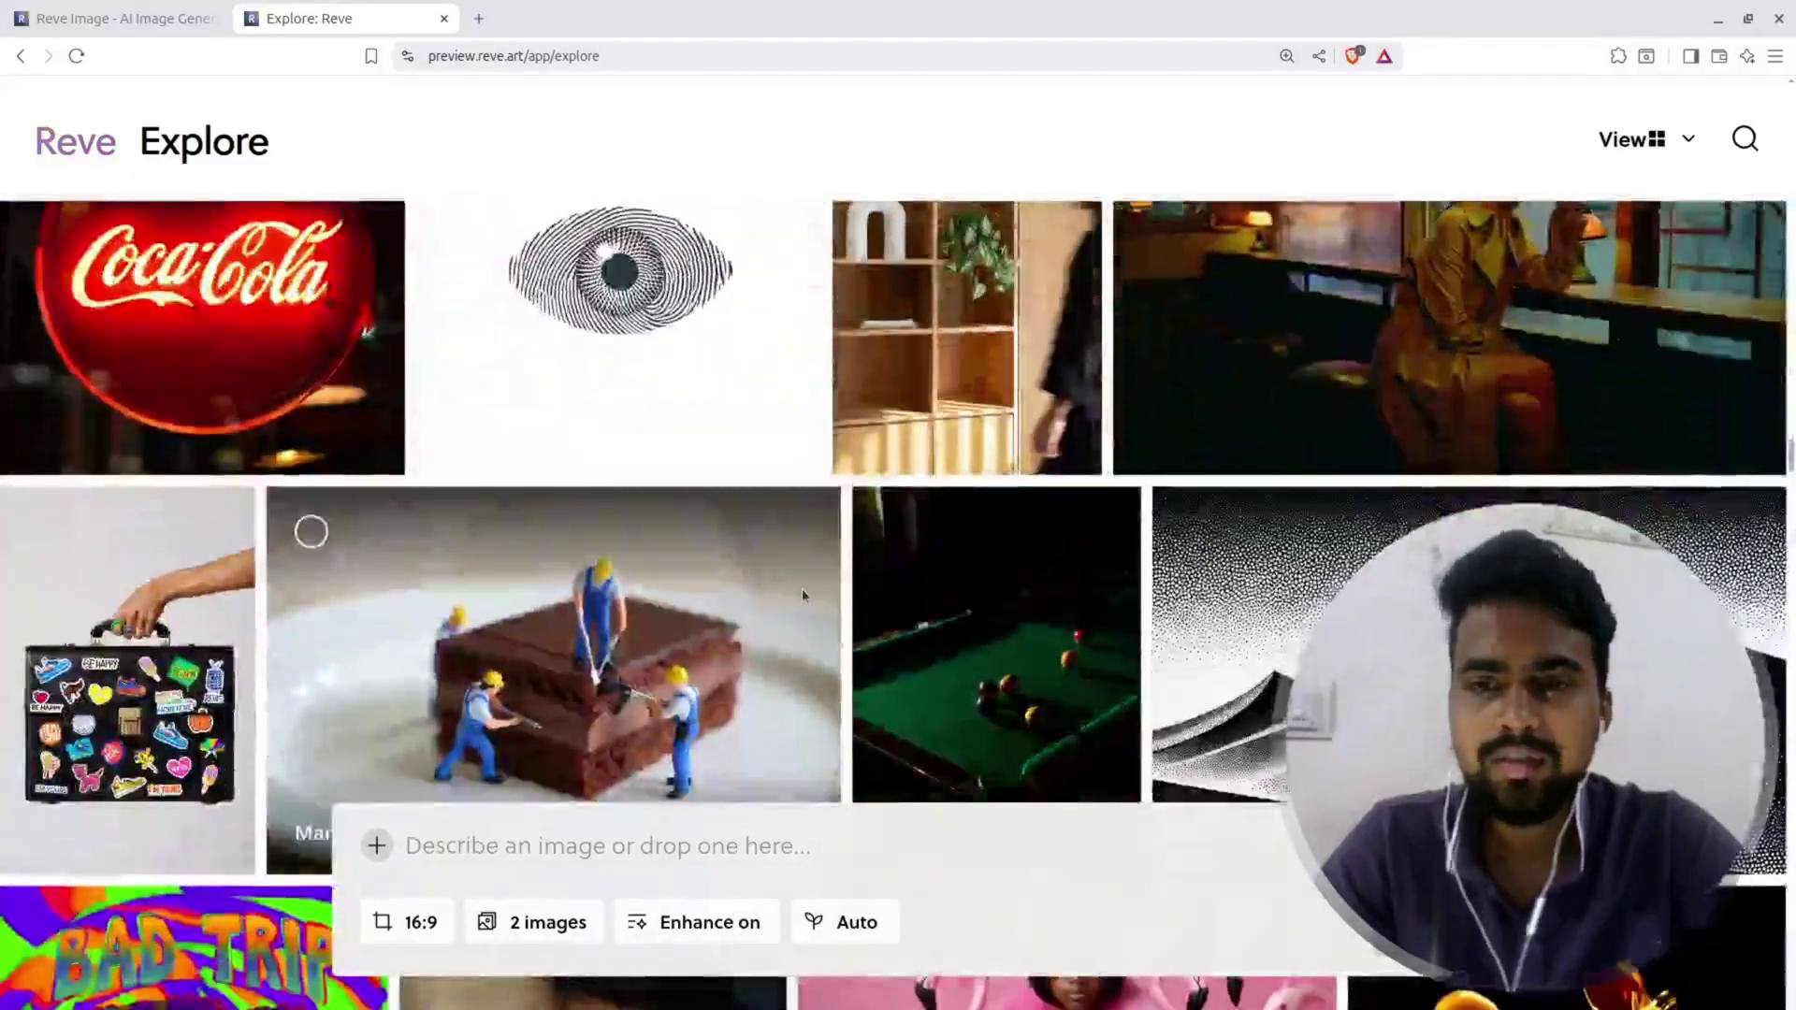
{"action": "scroll", "coordinate": [800, 593], "scroll_direction": "down", "scroll_amount": 15}
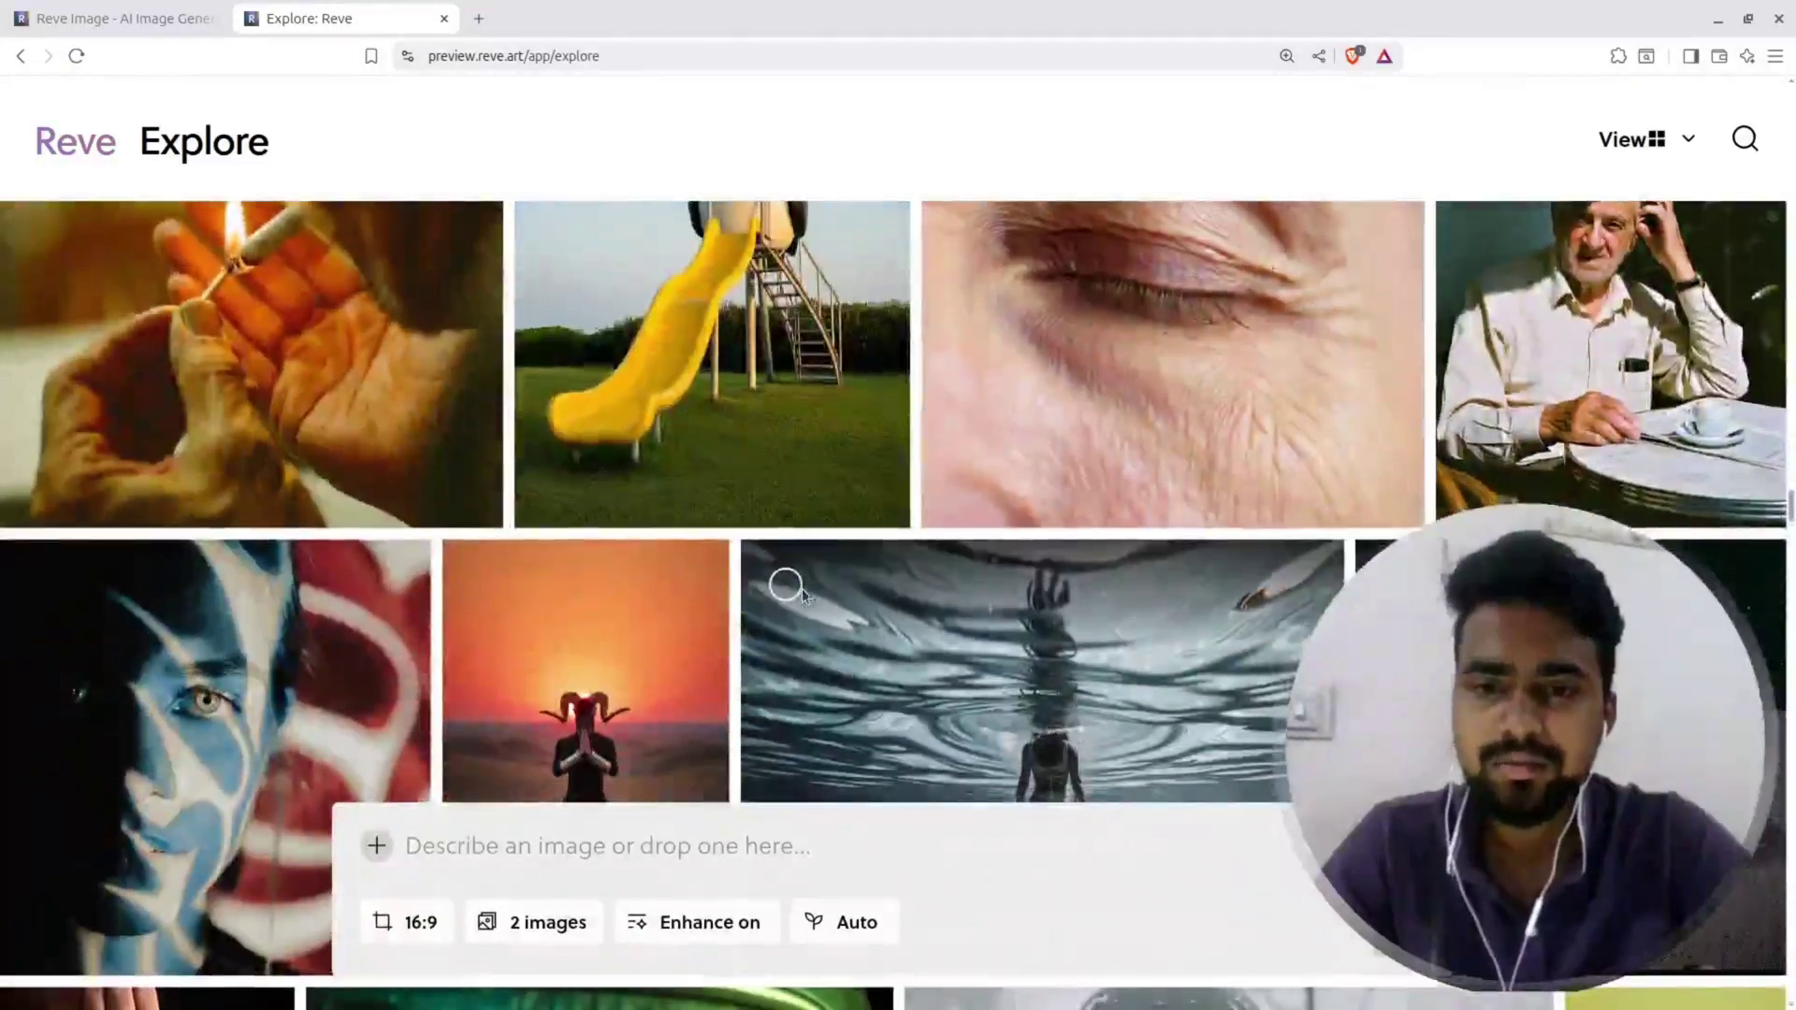
{"action": "scroll", "coordinate": [802, 592], "scroll_direction": "down", "scroll_amount": 15}
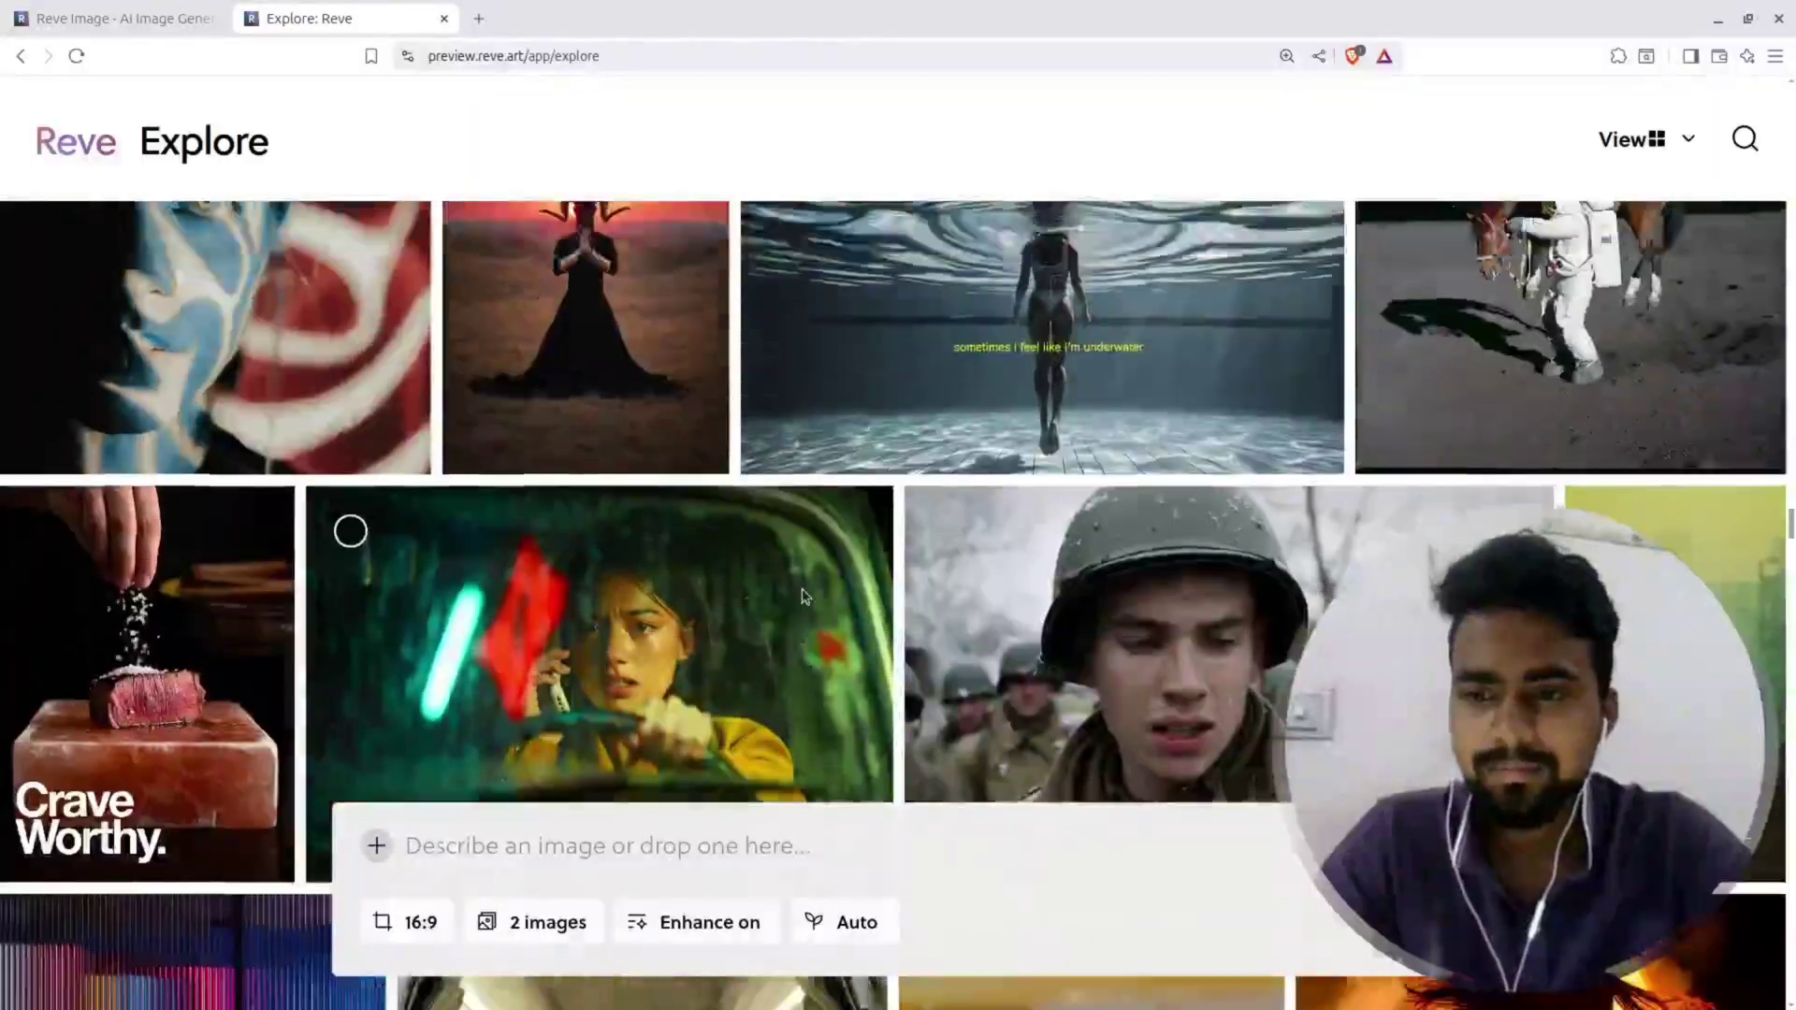
{"action": "scroll", "coordinate": [801, 590], "scroll_direction": "down", "scroll_amount": 15}
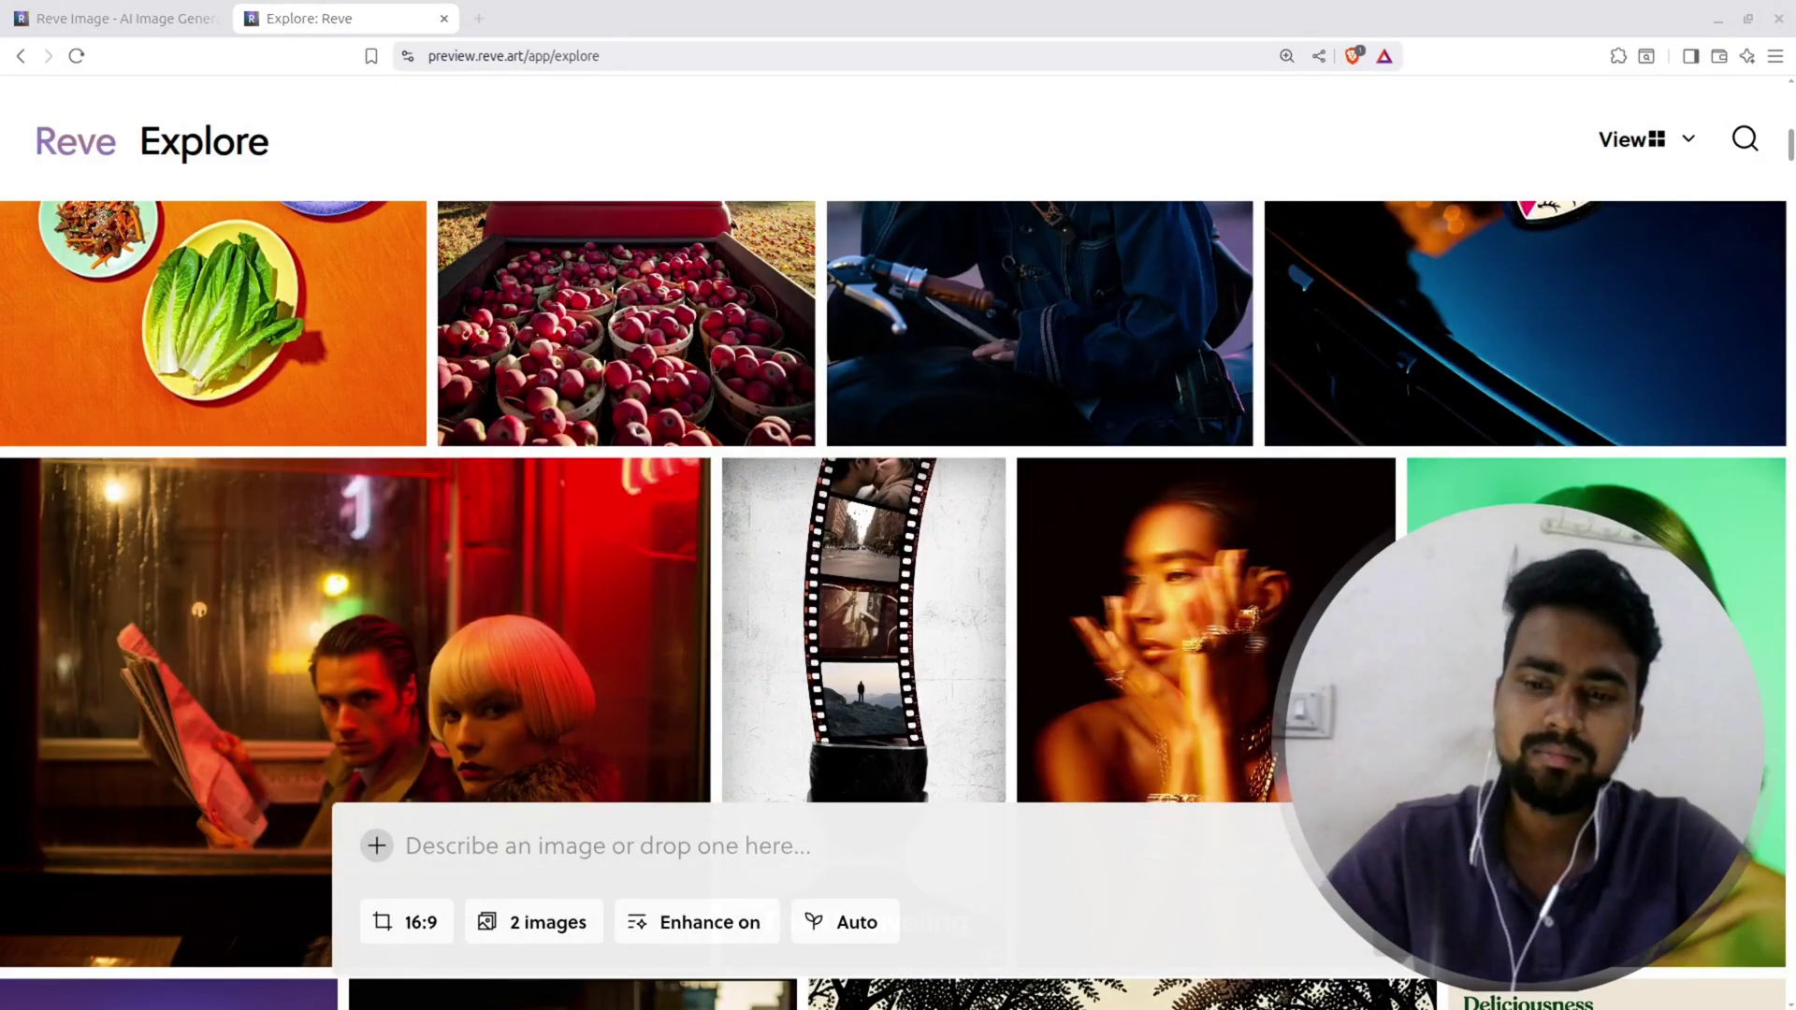
{"action": "scroll", "coordinate": [683, 818], "scroll_direction": "up", "scroll_amount": 5}
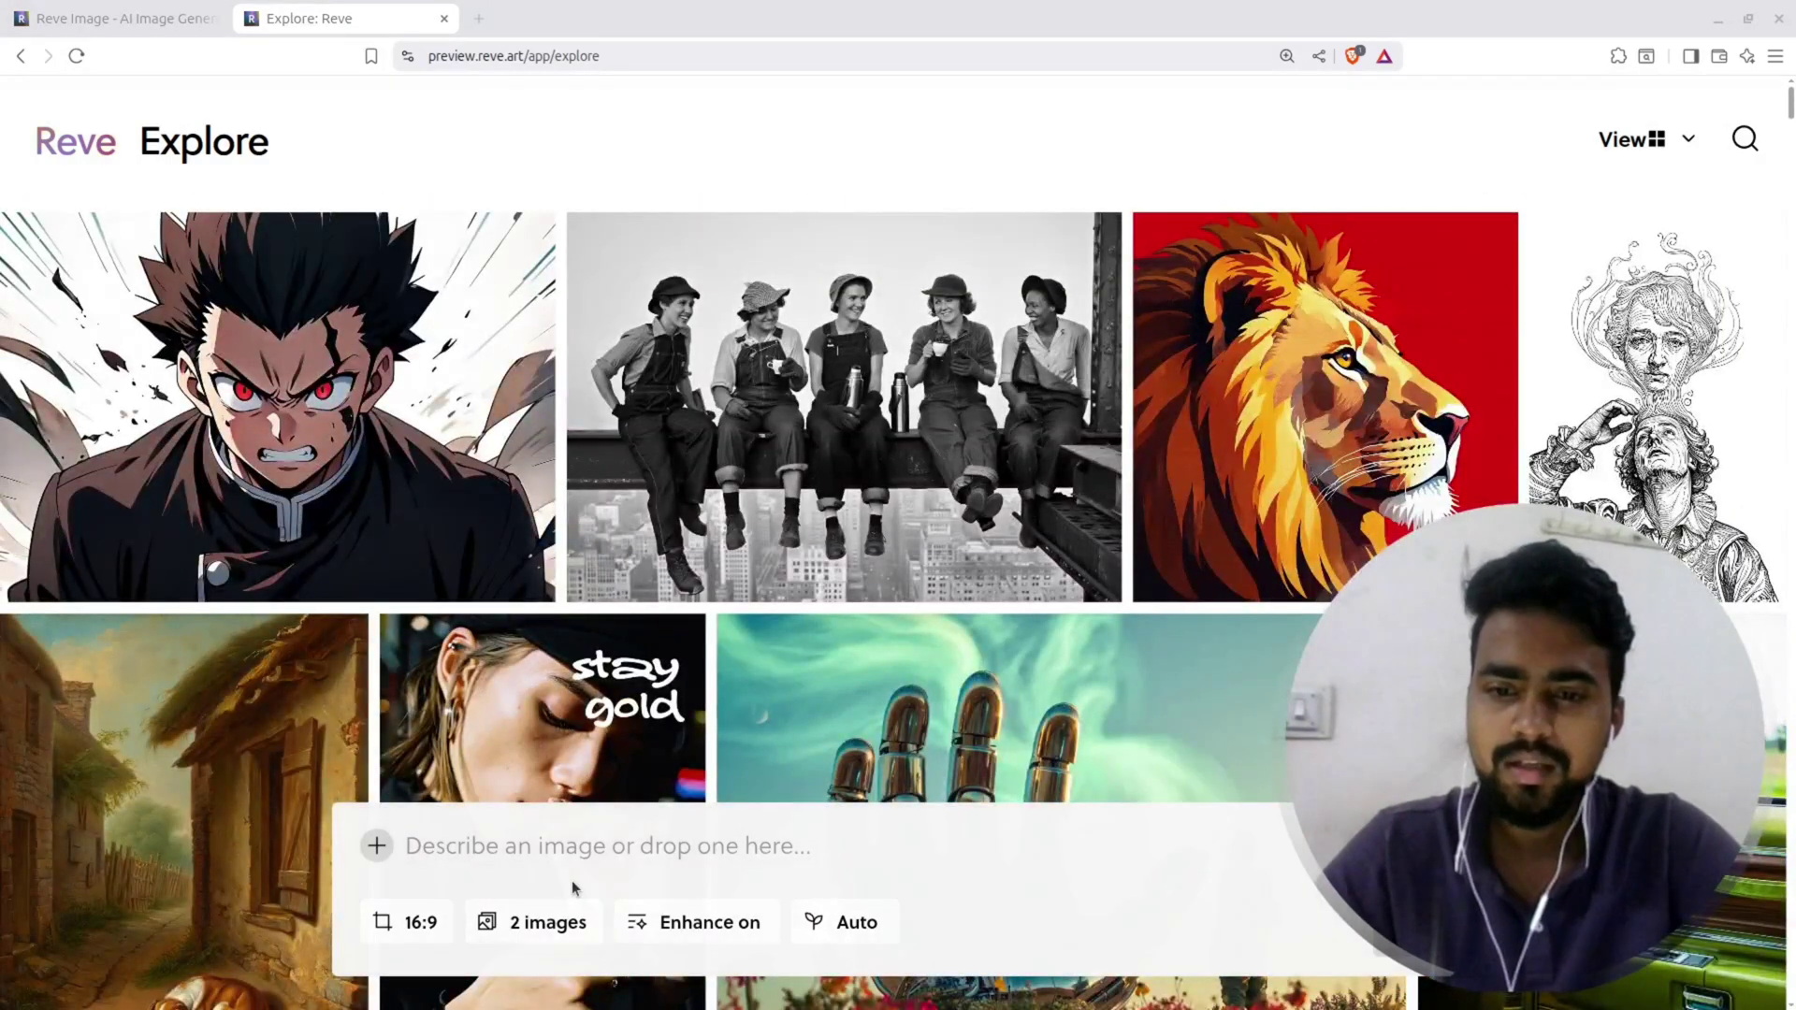
Step: Generate two 16:9 images from the prompt "A futuristic café at sunset, golden light coming in from windows, neon board with the words “Welcome”, soft shadows, high detail"
{"action": "left_click", "coordinate": [523, 851]}
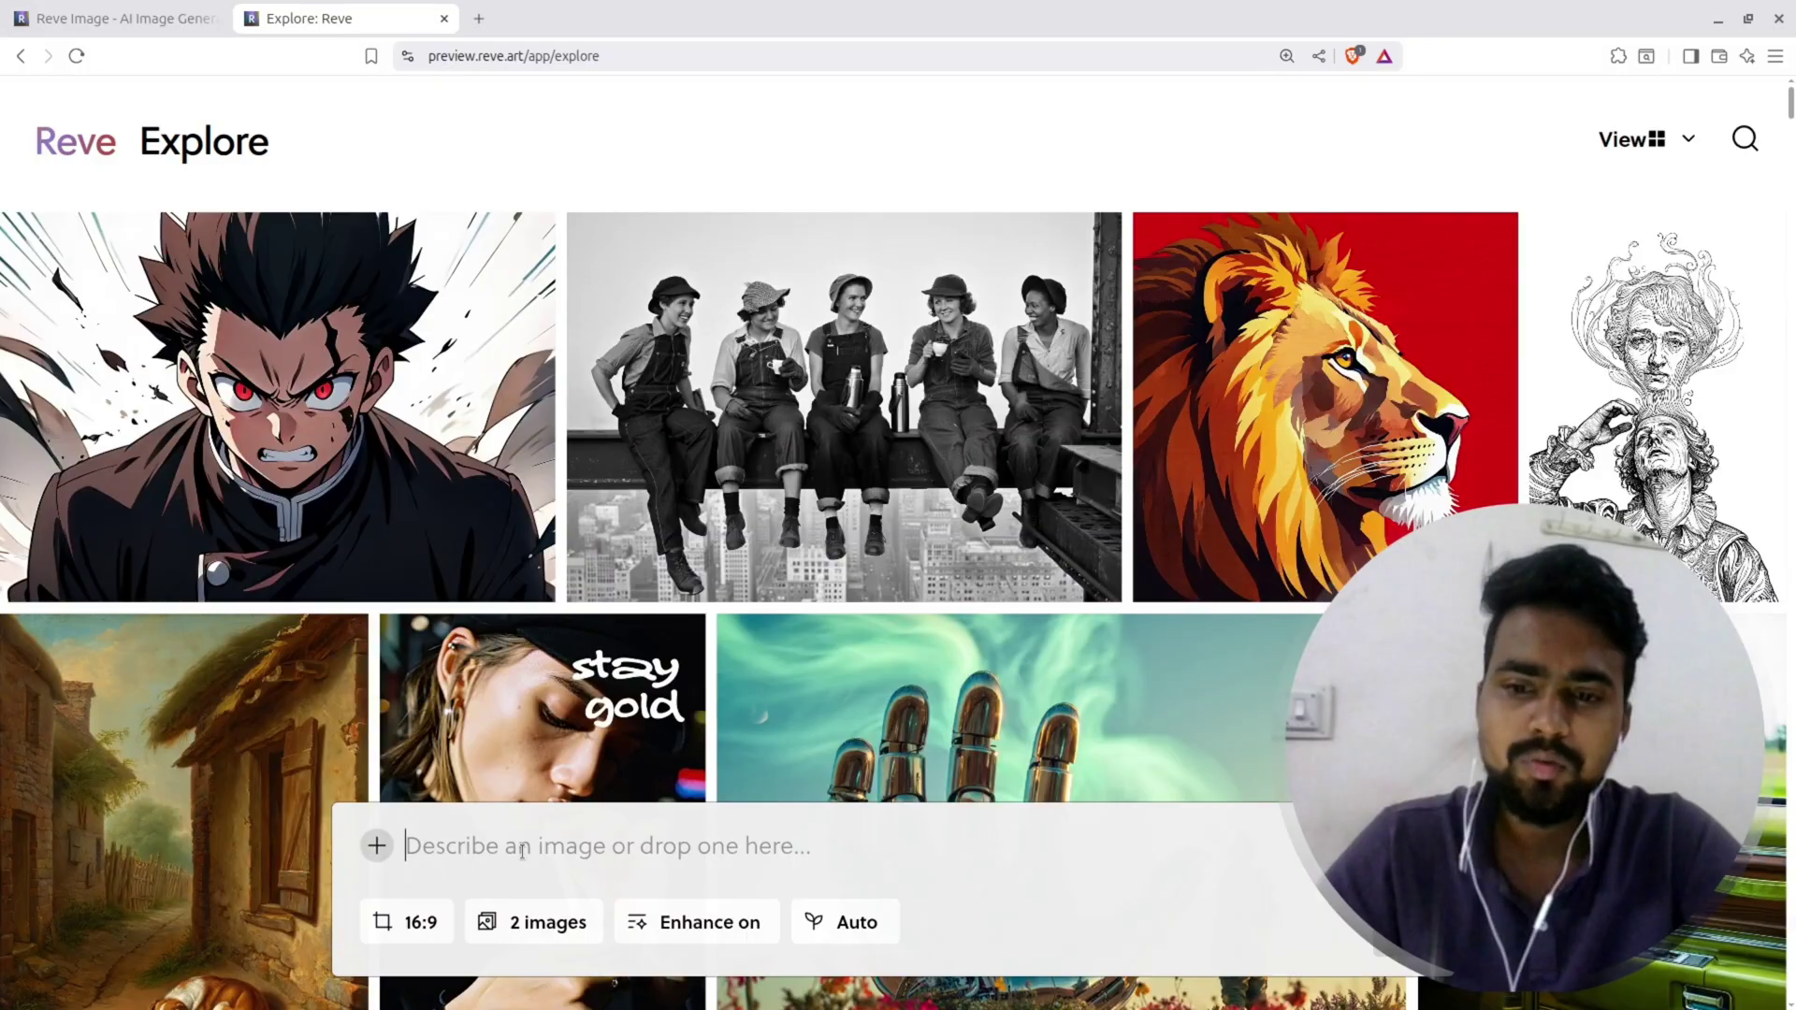
{"action": "type", "text": "A futuristic café at sunset, golden light coming in from windows, neon board with the words \"Welcome\", soft shadows, high detail"}
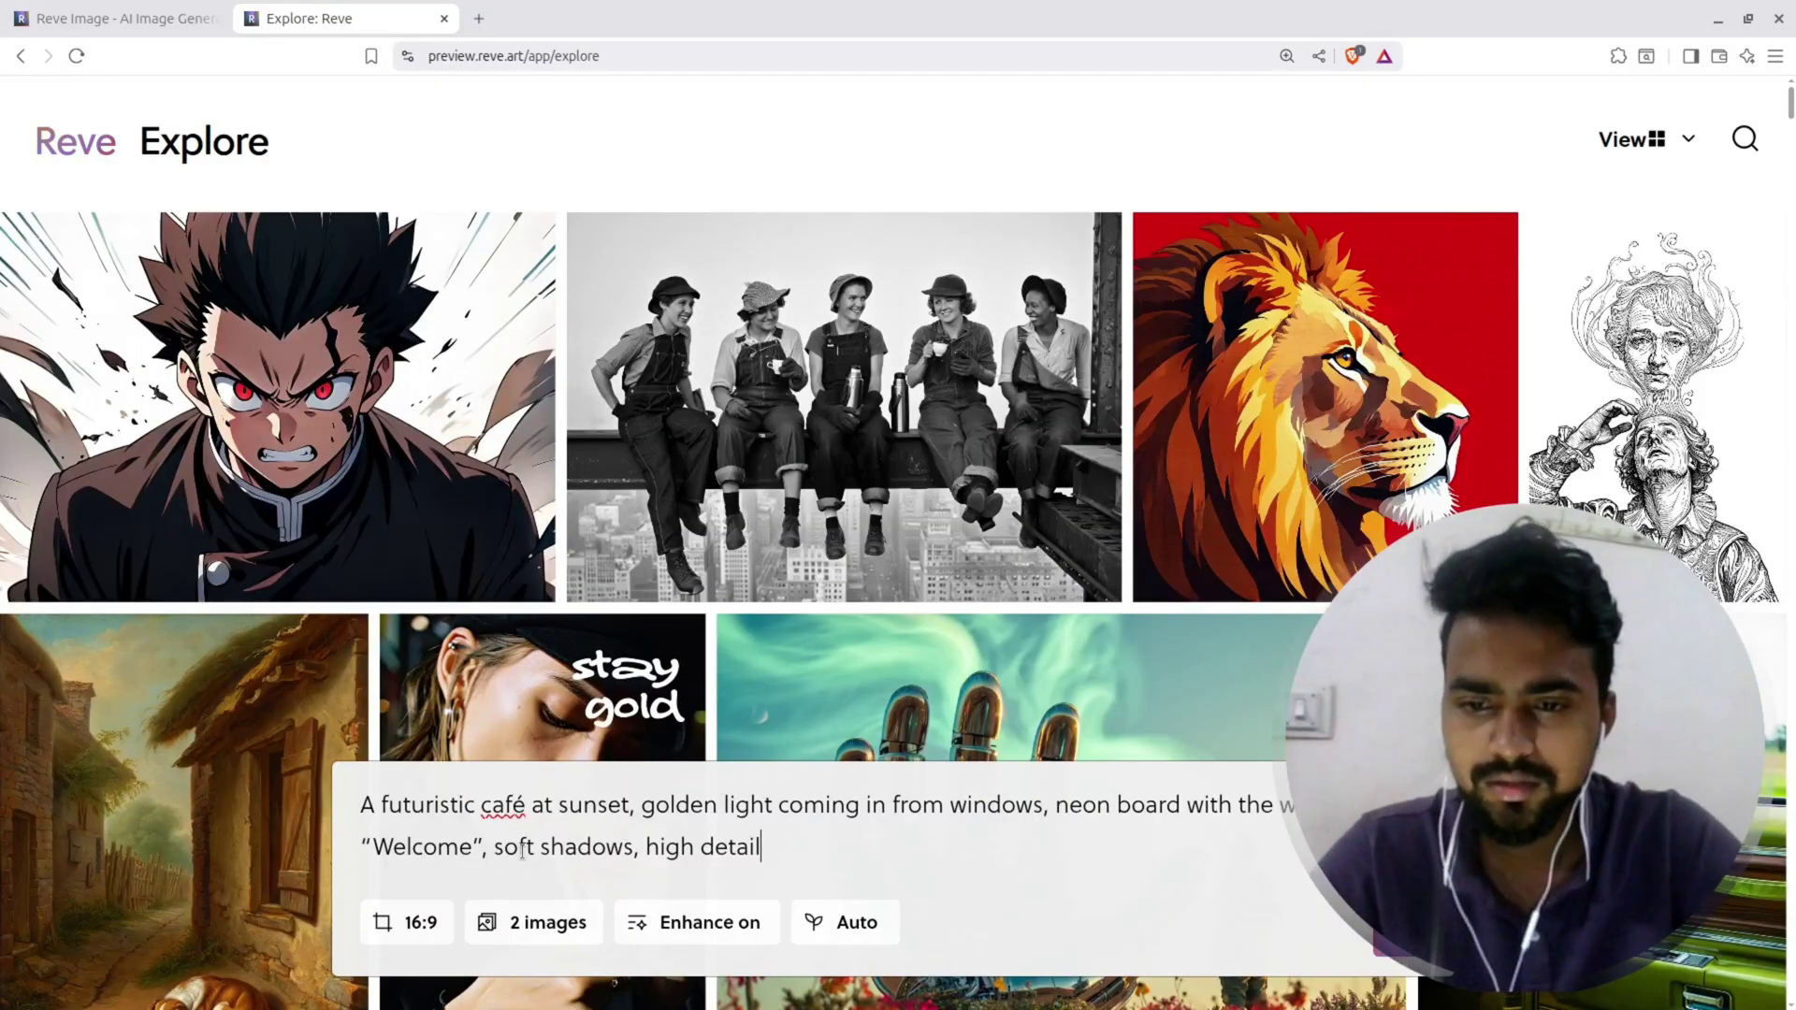
{"action": "left_click", "coordinate": [418, 927]}
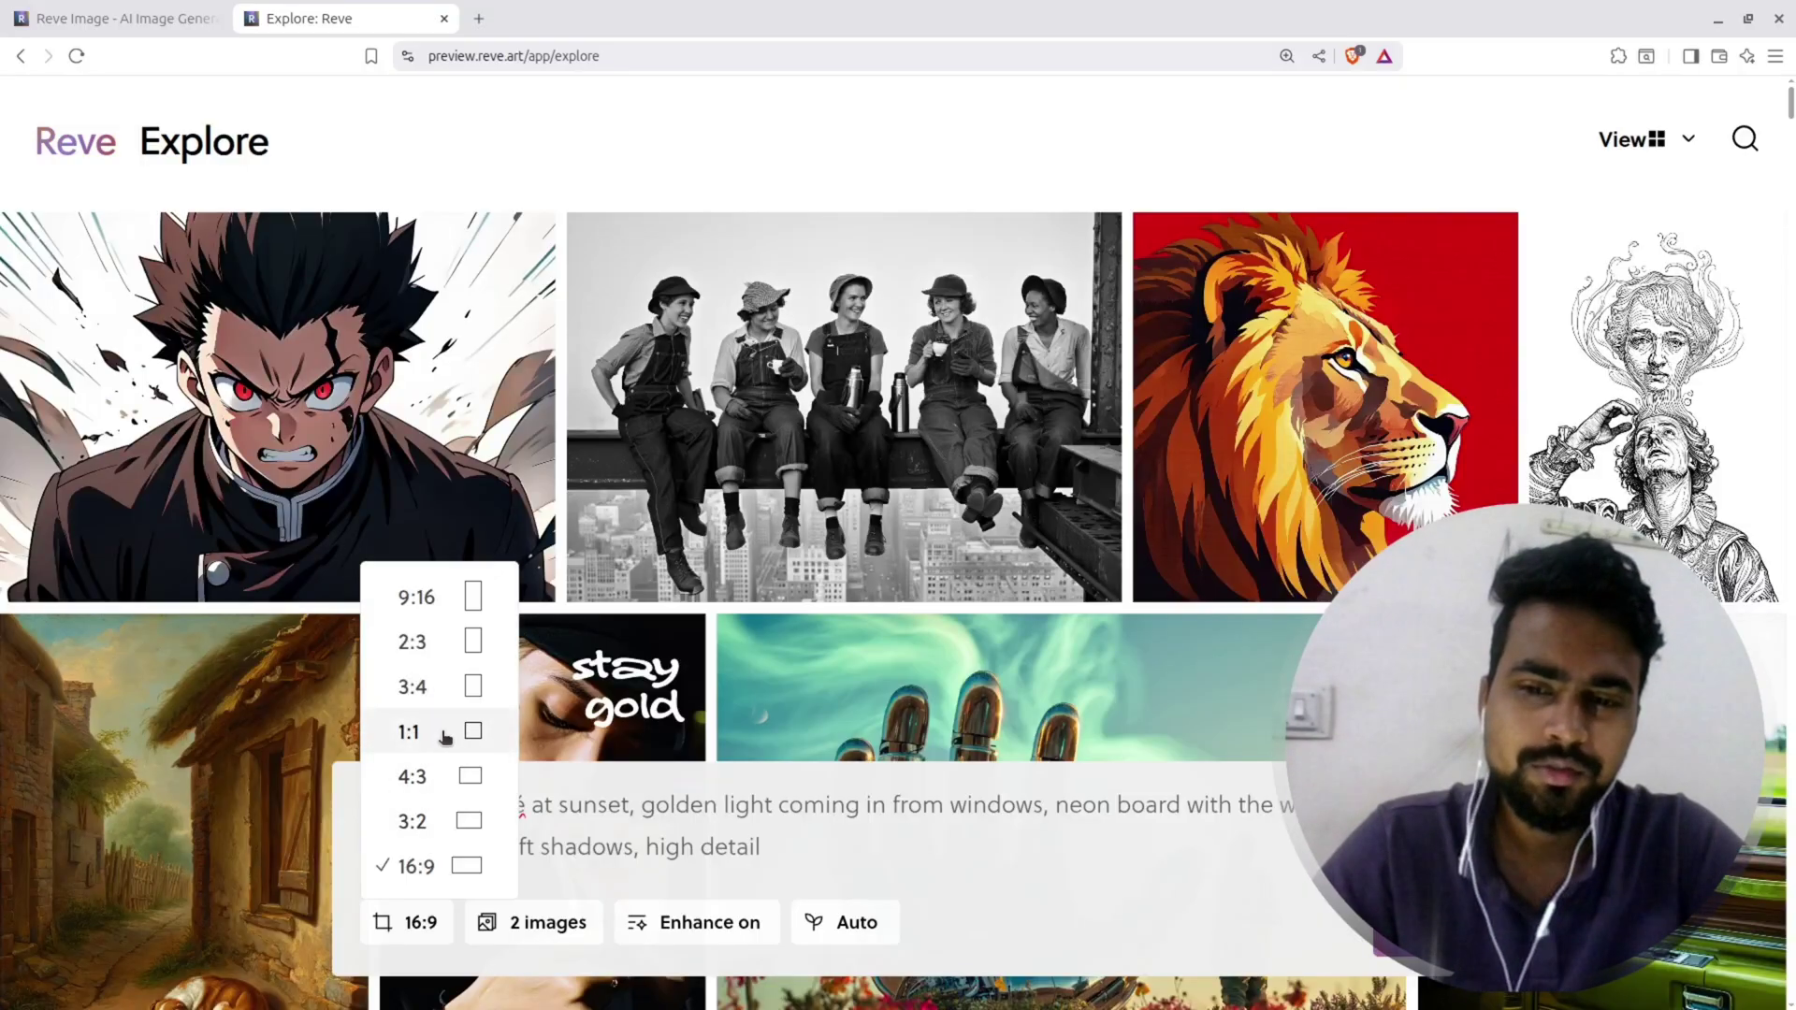
{"action": "left_click", "coordinate": [774, 877]}
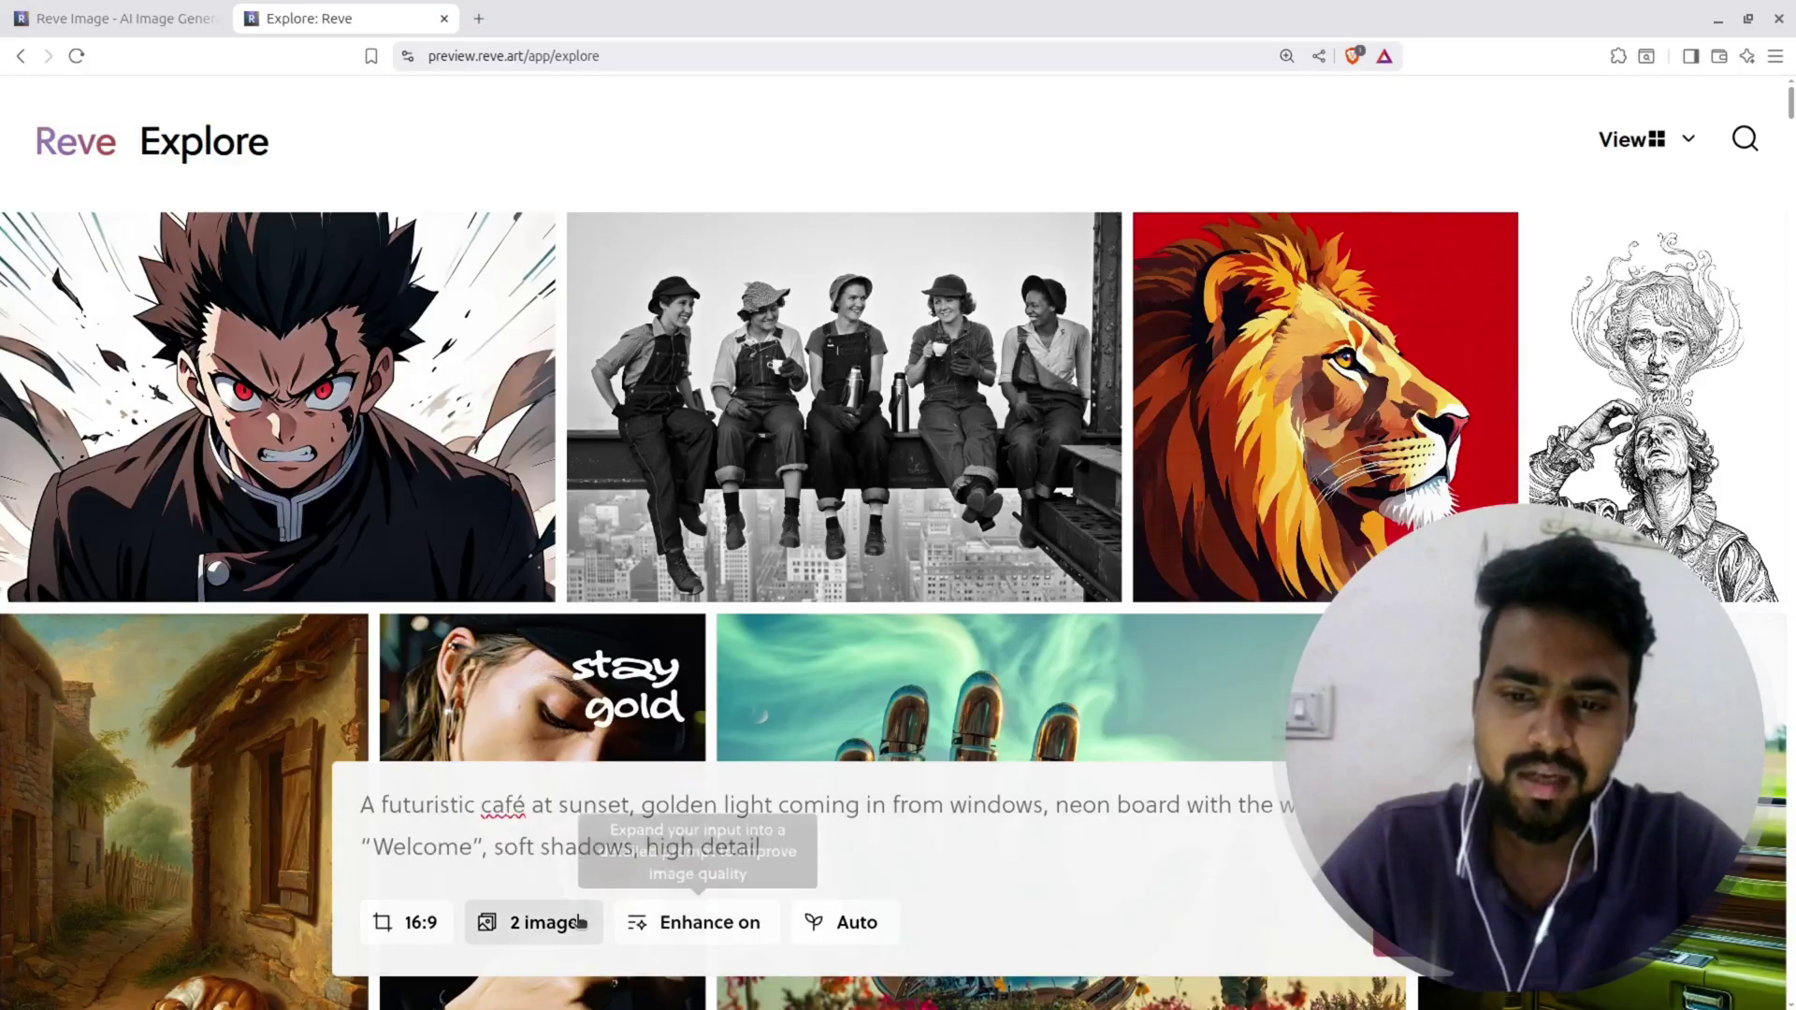
{"action": "left_click", "coordinate": [532, 923]}
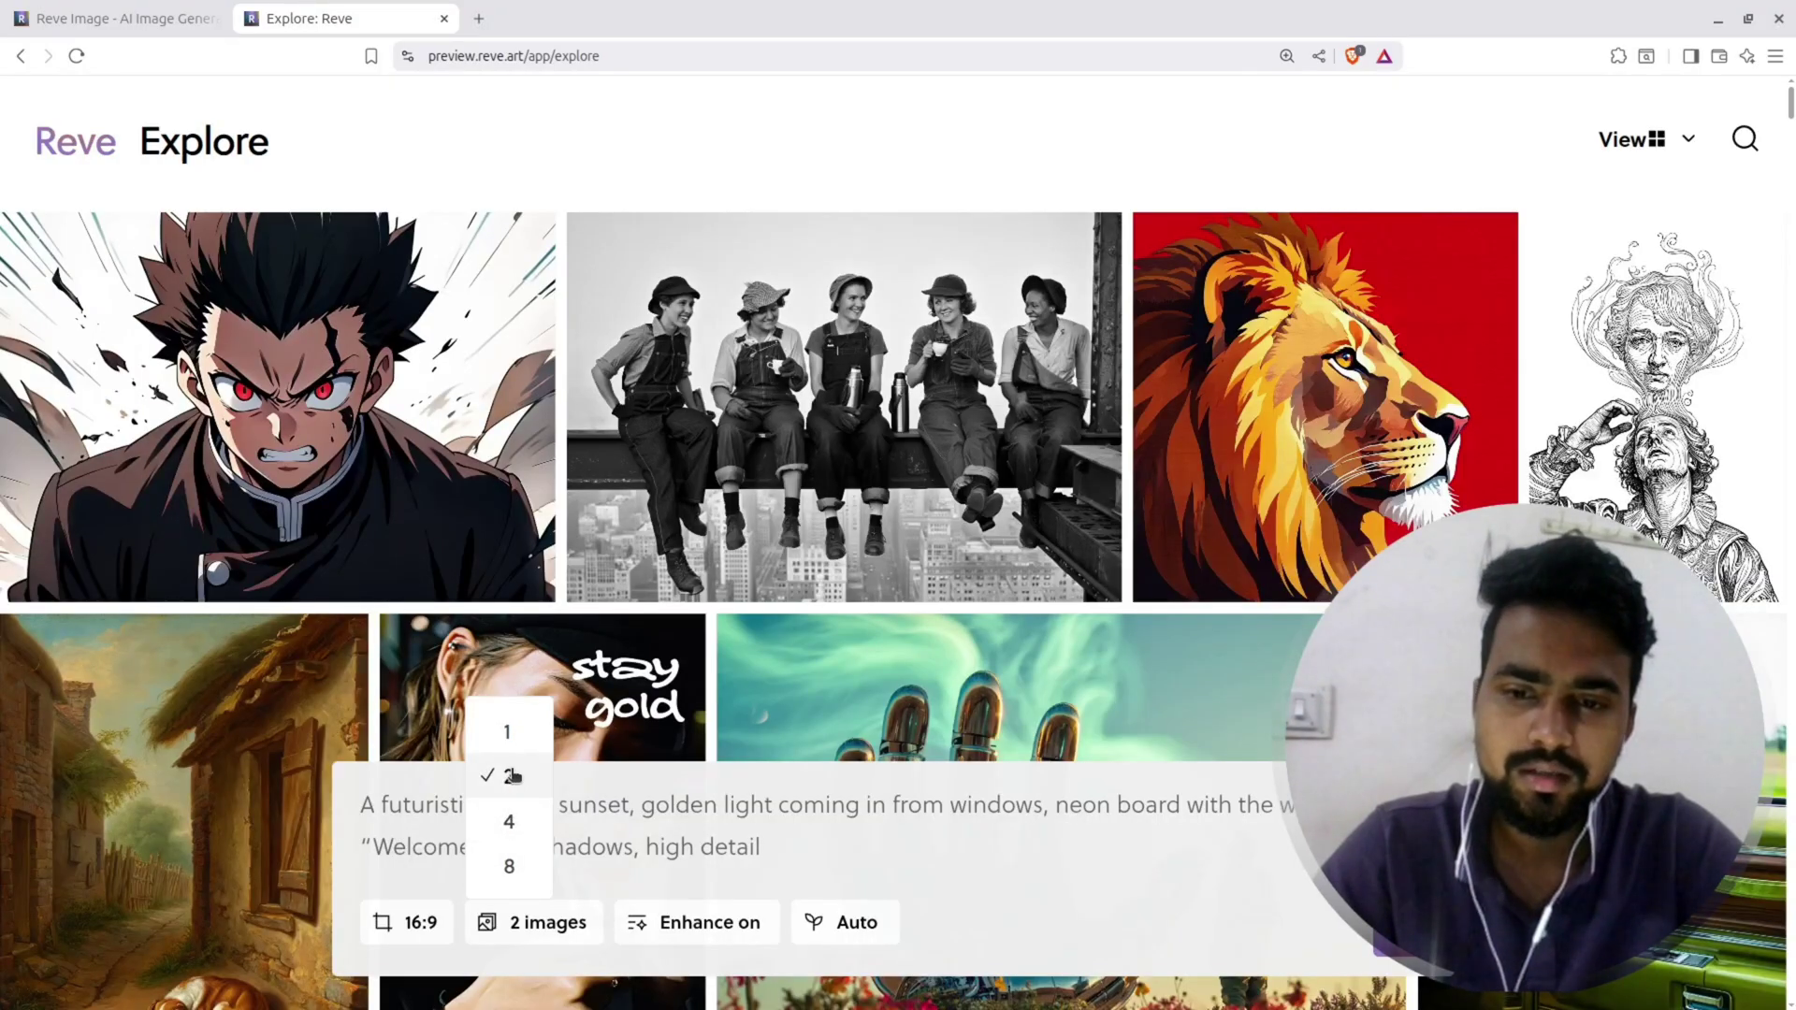
{"action": "left_click", "coordinate": [809, 840]}
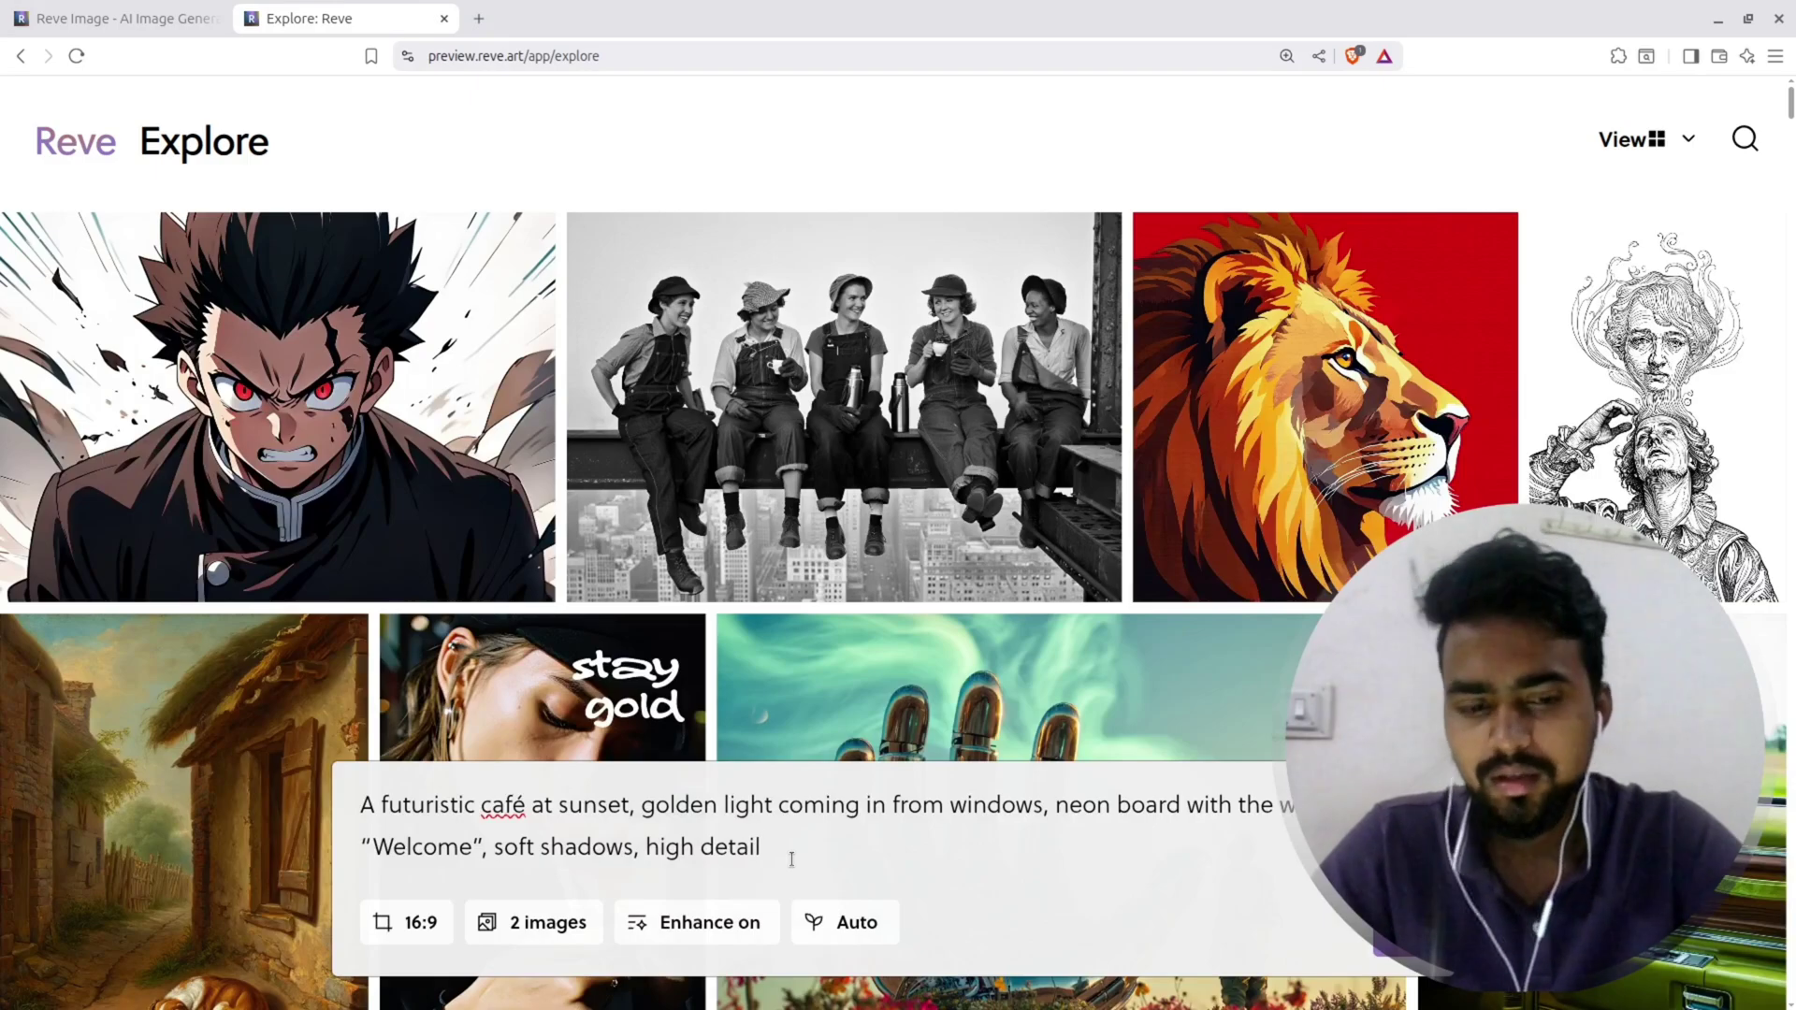
{"action": "key", "text": "Return"}
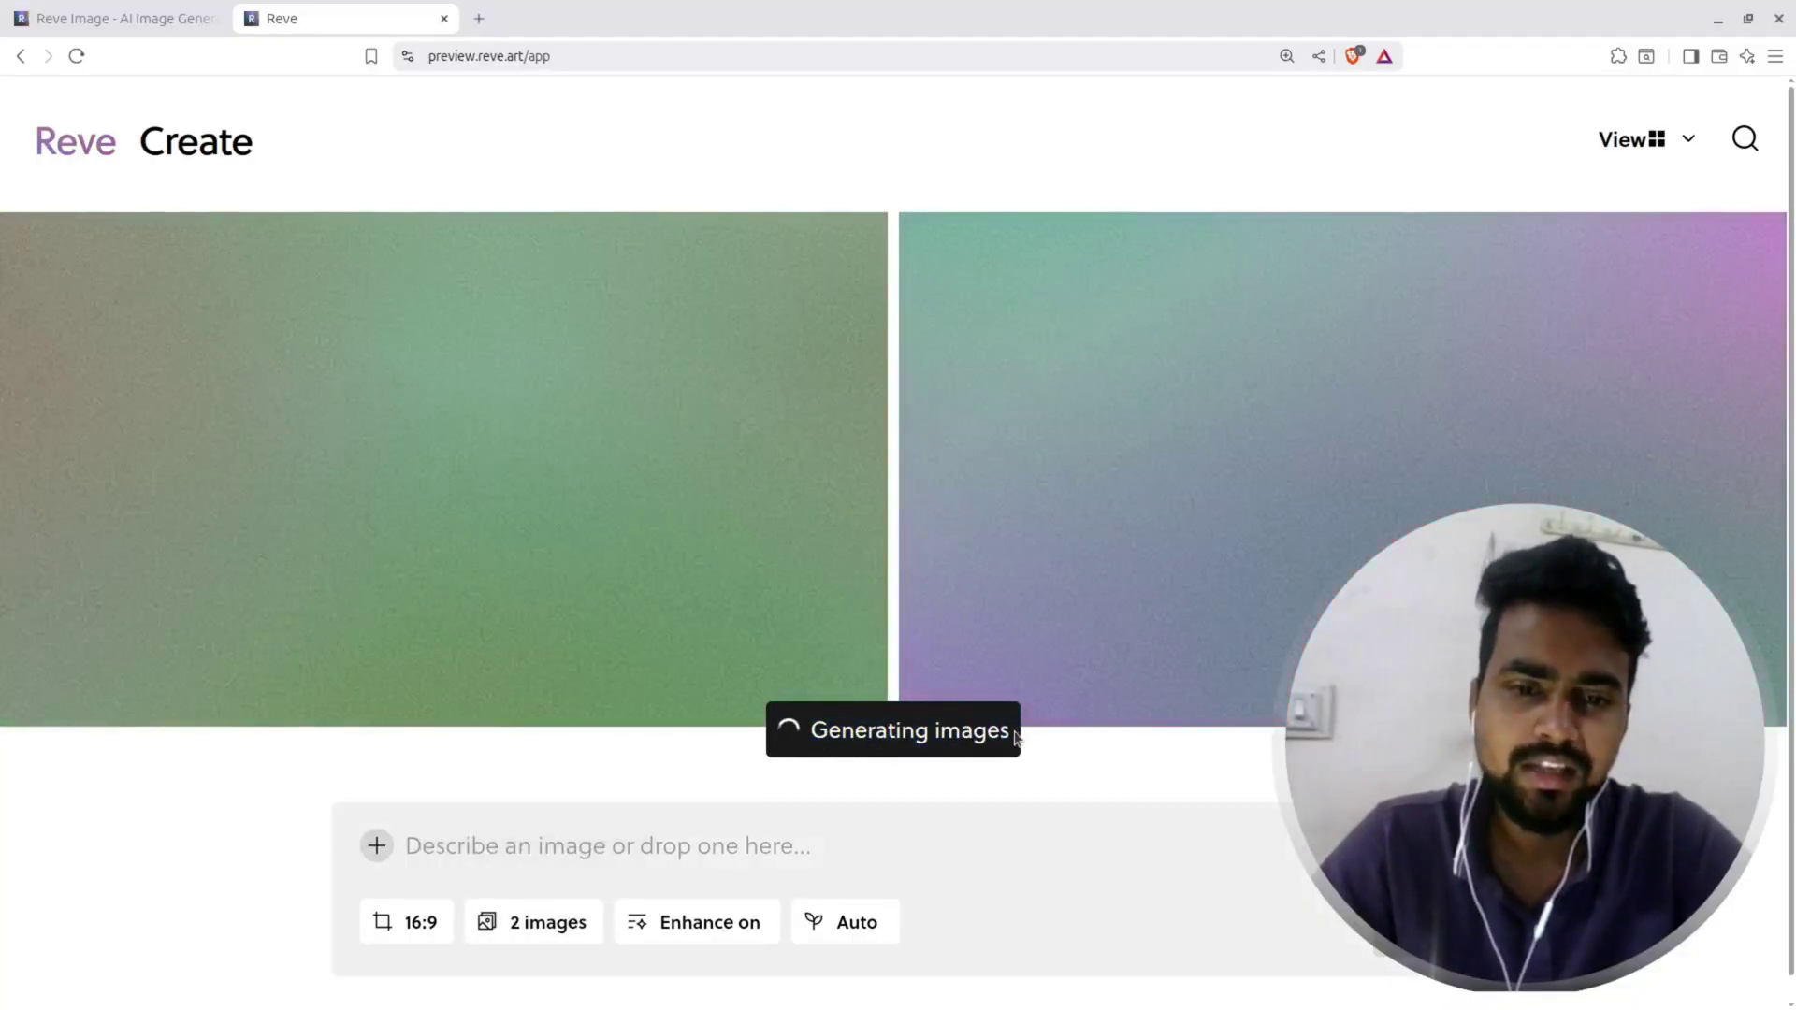
{"action": "left_click_drag", "start_coordinate": [821, 731], "coordinate": [1011, 737]}
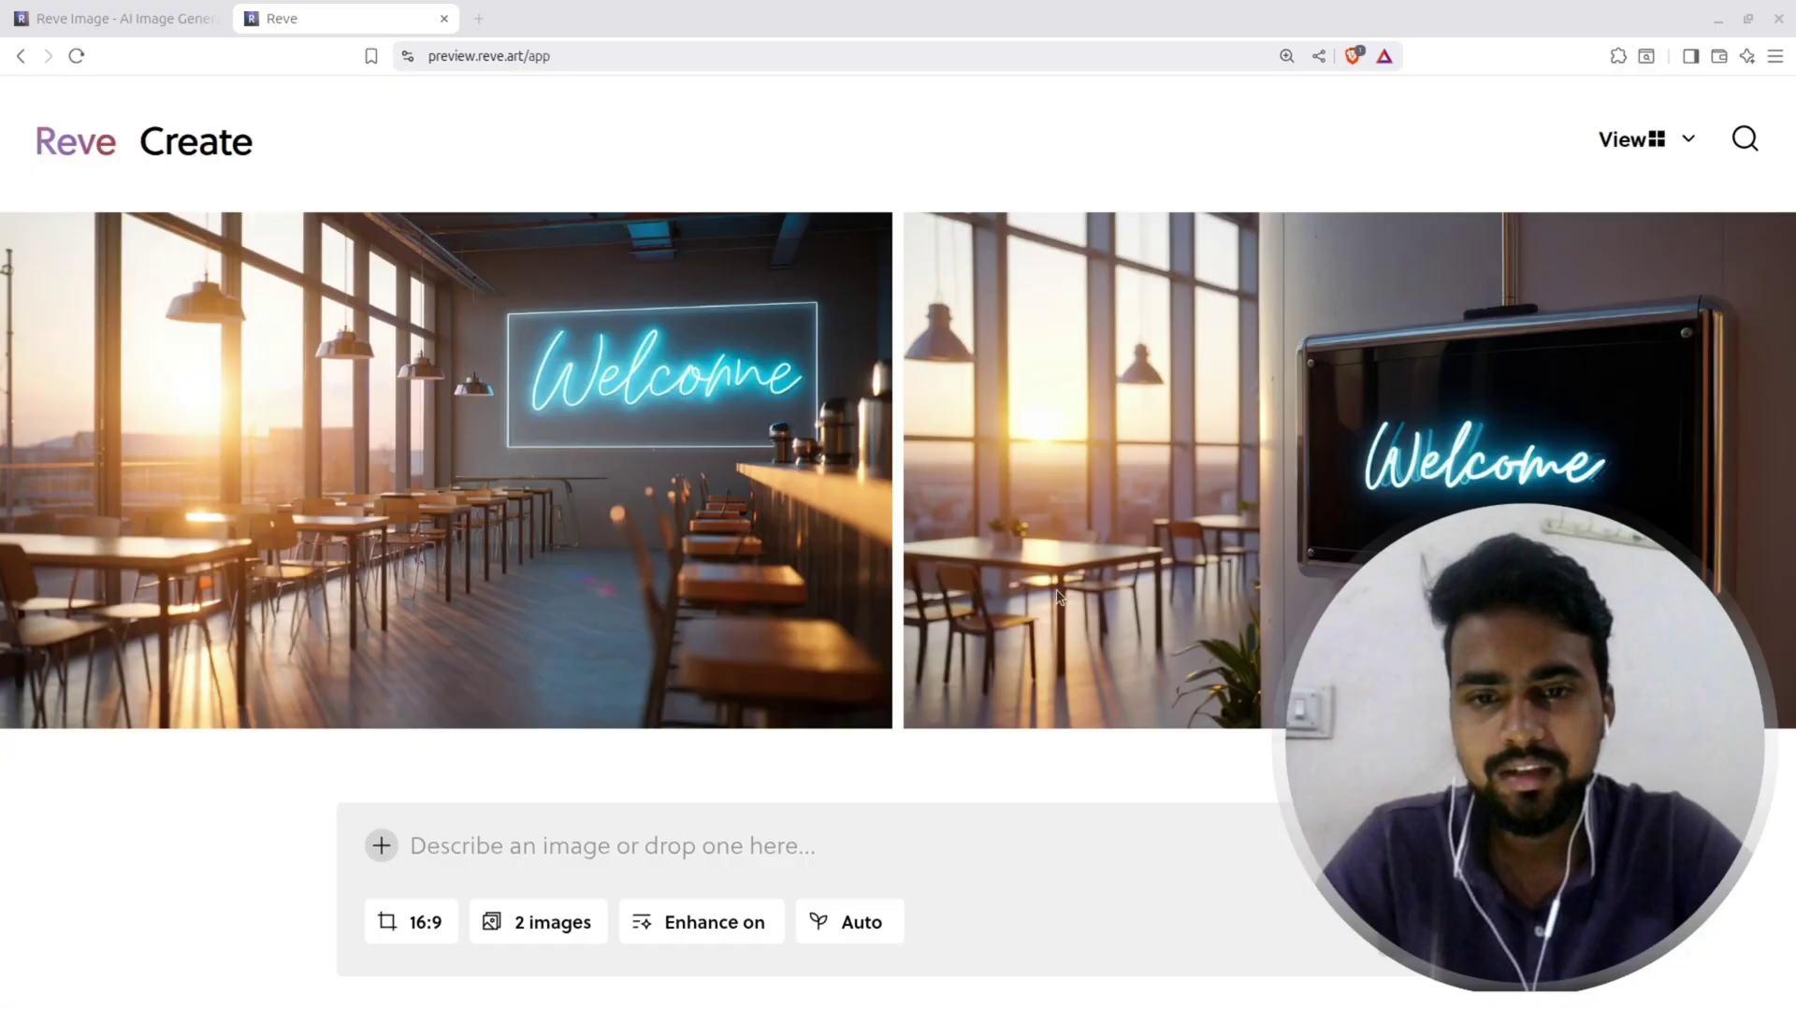
Step: View both generated café images enlarged, one after the other, and return to the Create gallery
{"action": "left_click", "coordinate": [44, 257]}
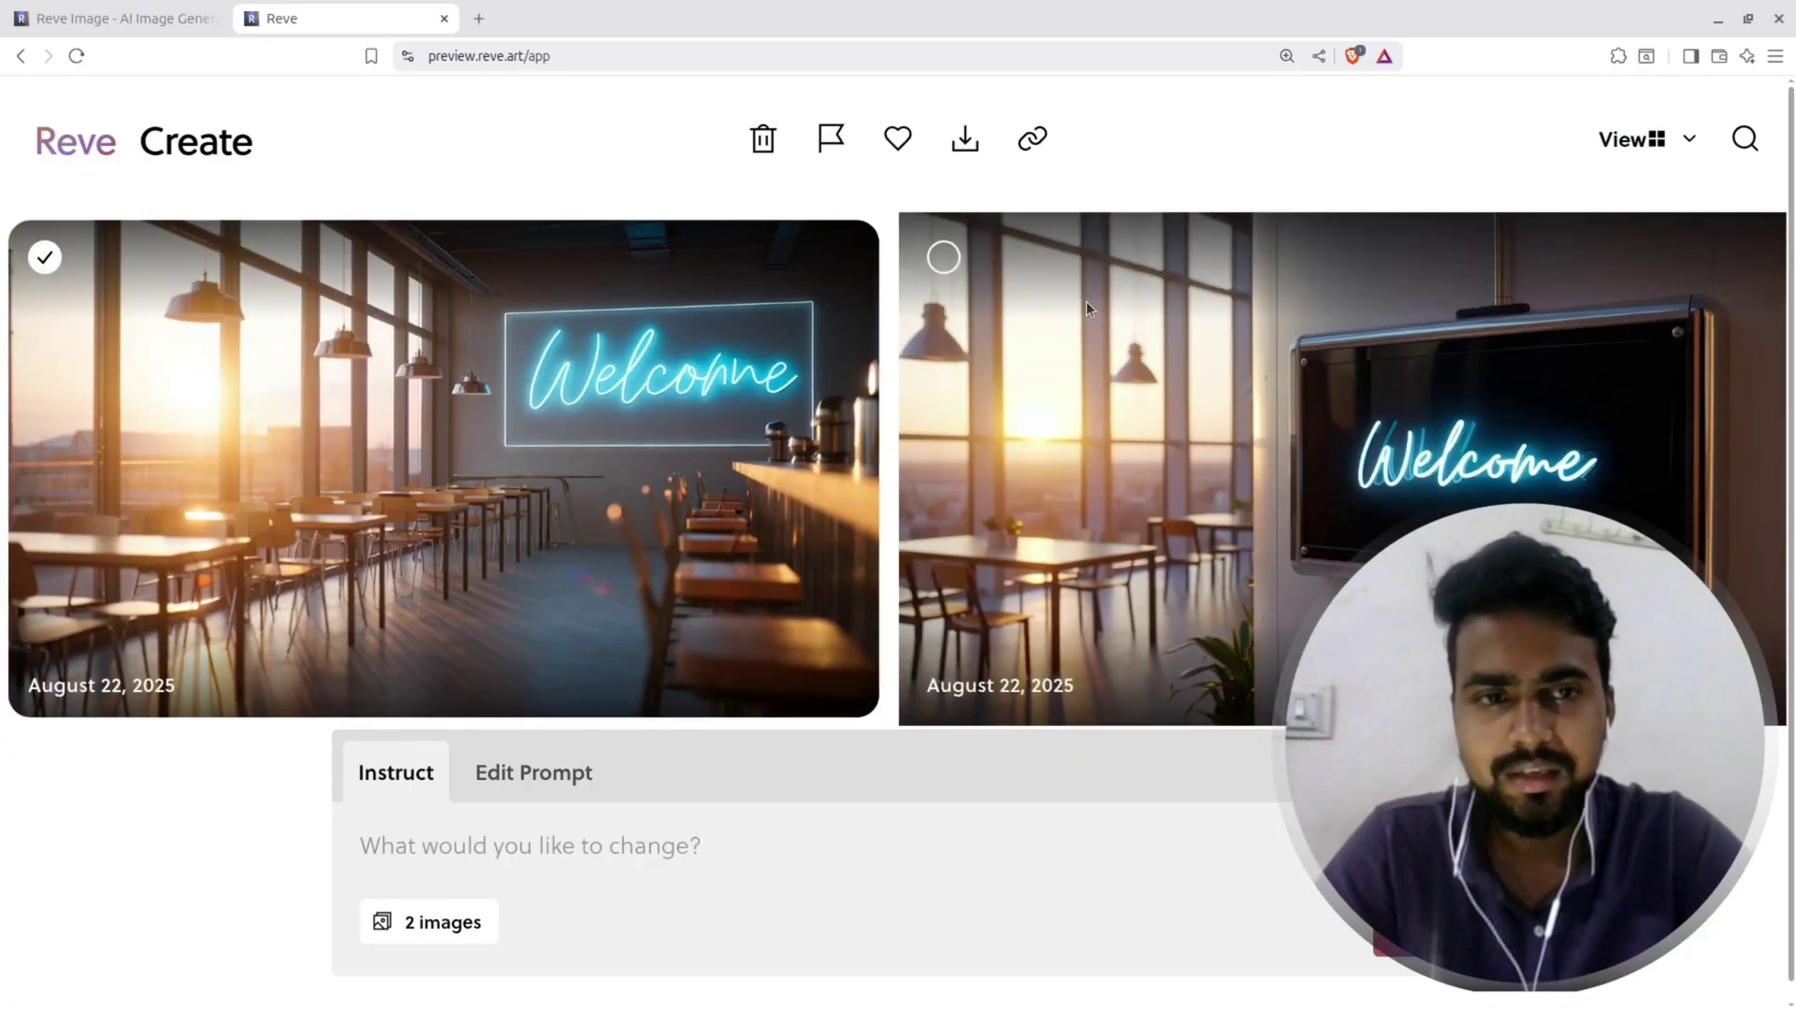
{"action": "left_click", "coordinate": [717, 361]}
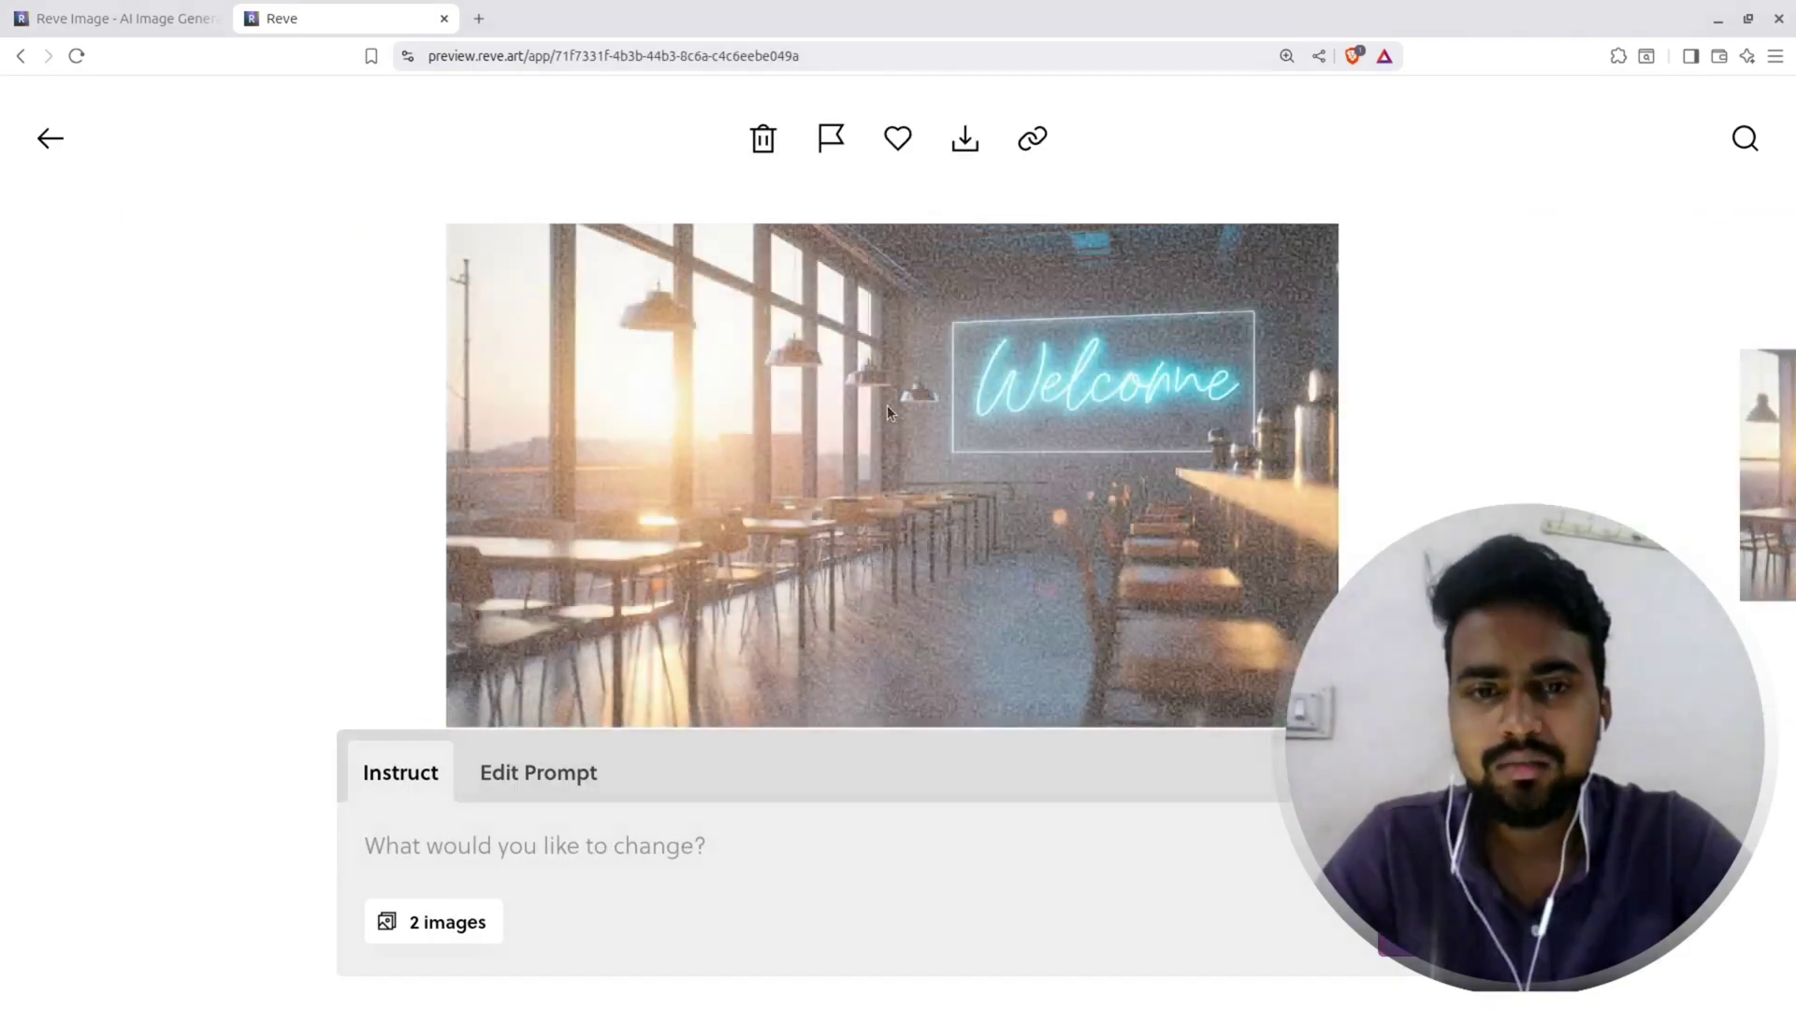
{"action": "key", "text": "Right"}
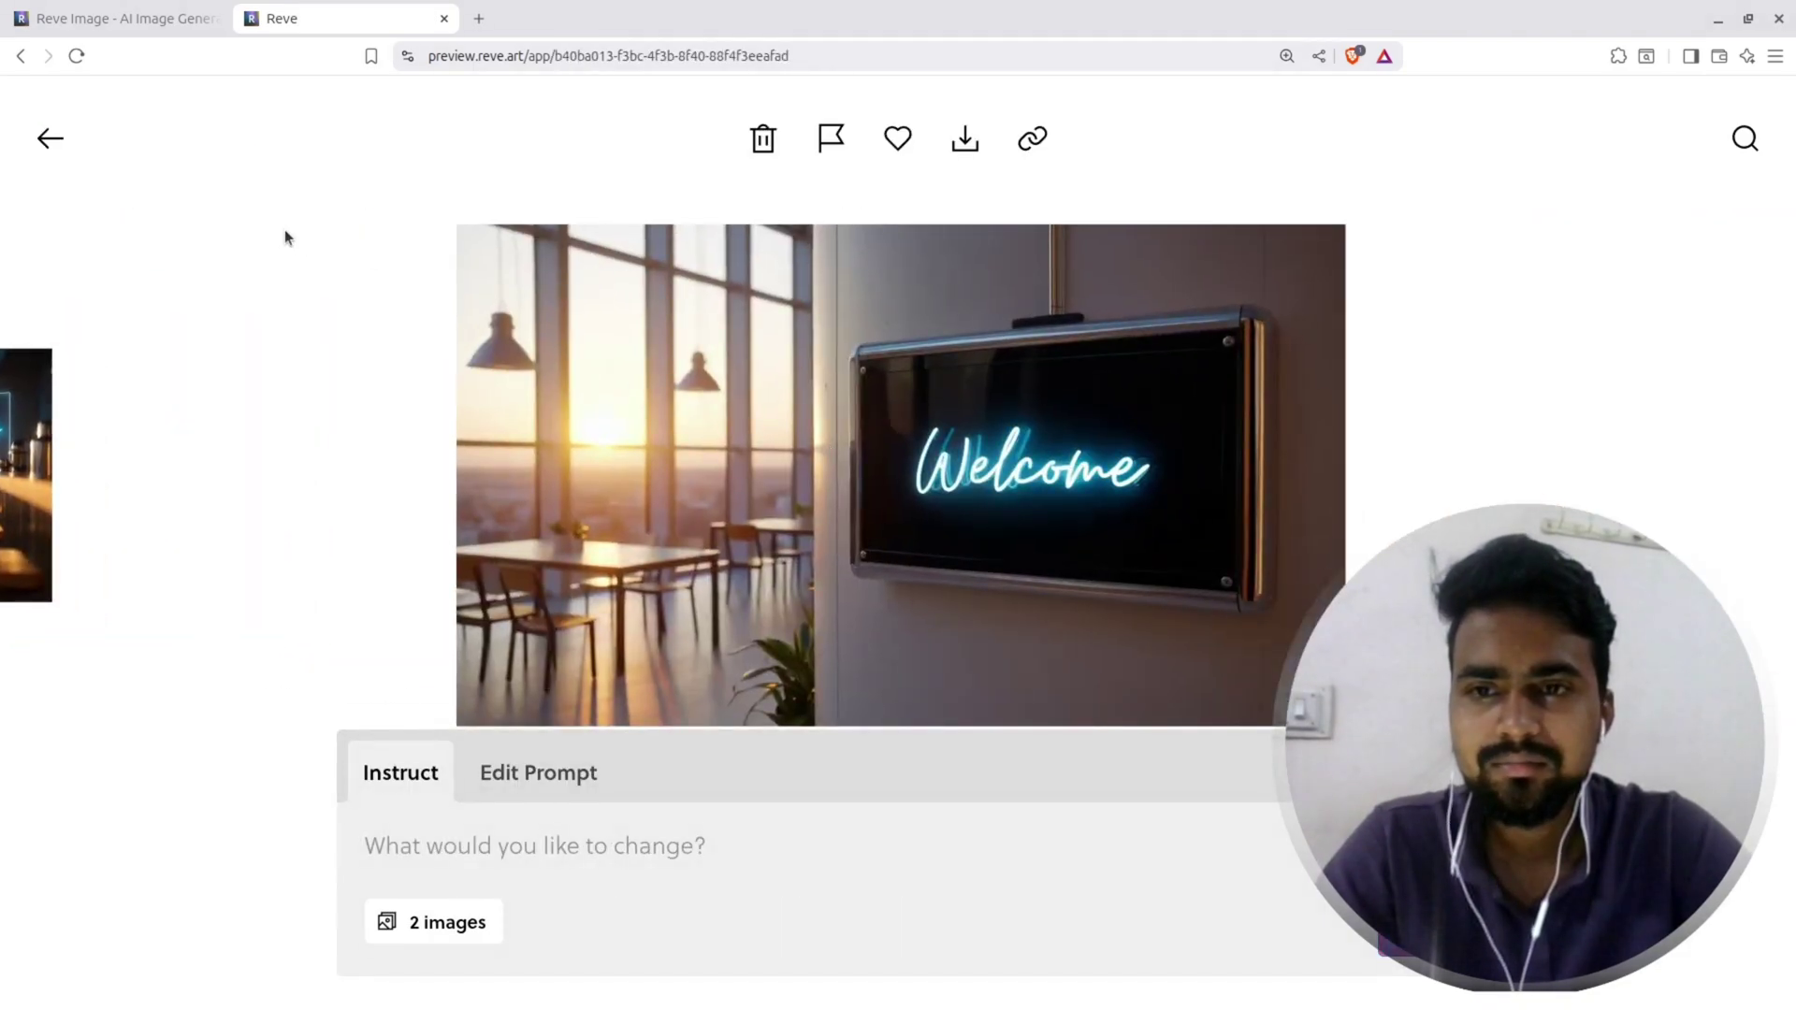
{"action": "left_click", "coordinate": [70, 137]}
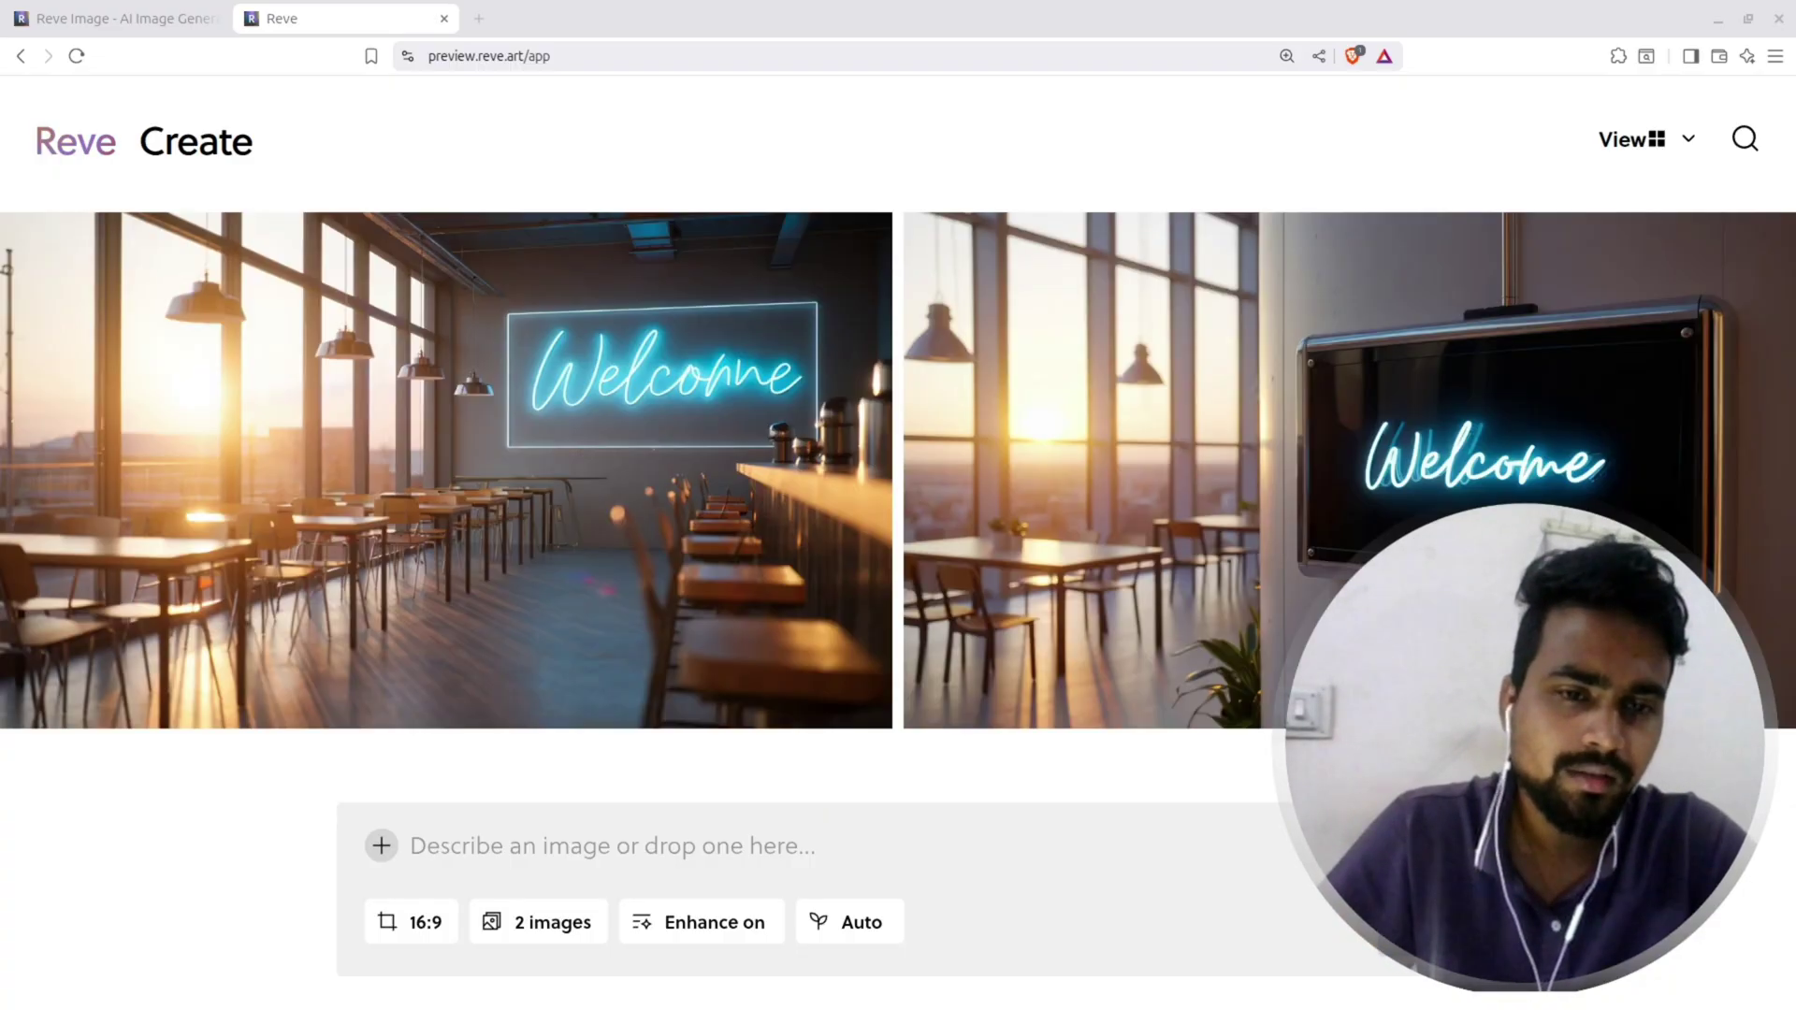
Step: Append "Make it neon retro with glowing blue lights" to the first café image's prompt, generate the new images, and return to the Create gallery
{"action": "left_click", "coordinate": [604, 528]}
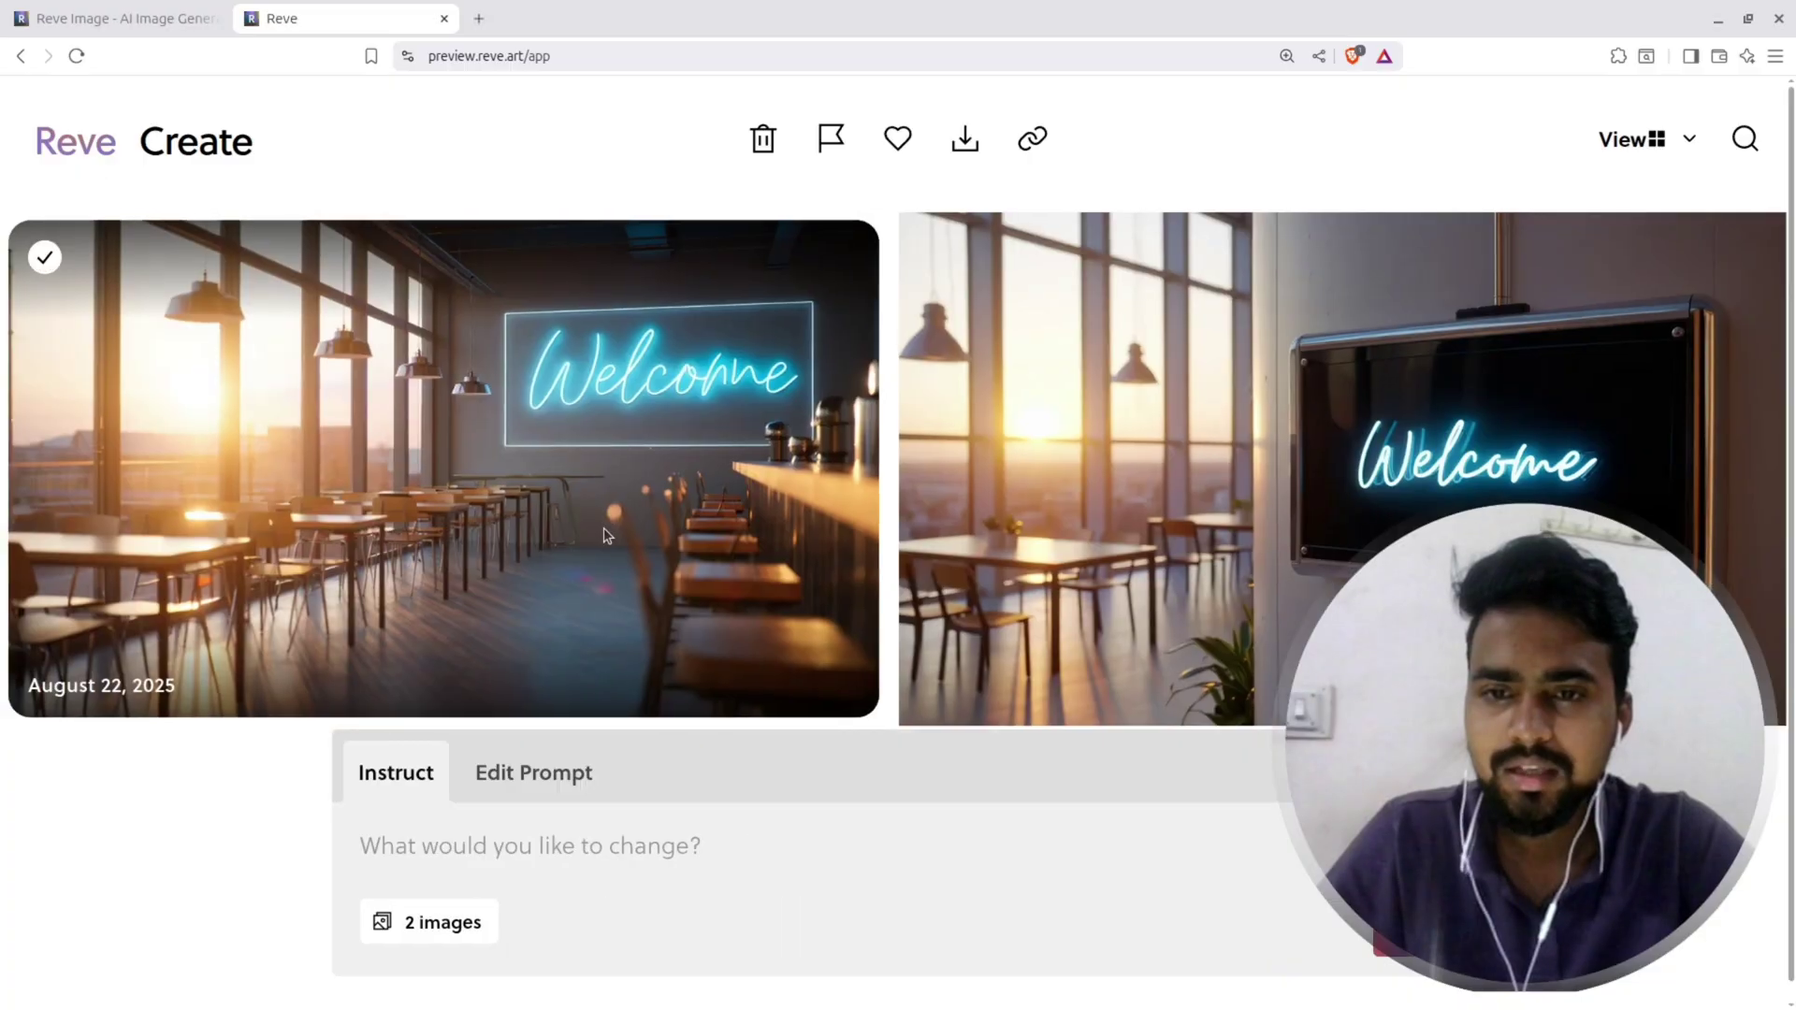
{"action": "left_click", "coordinate": [527, 772]}
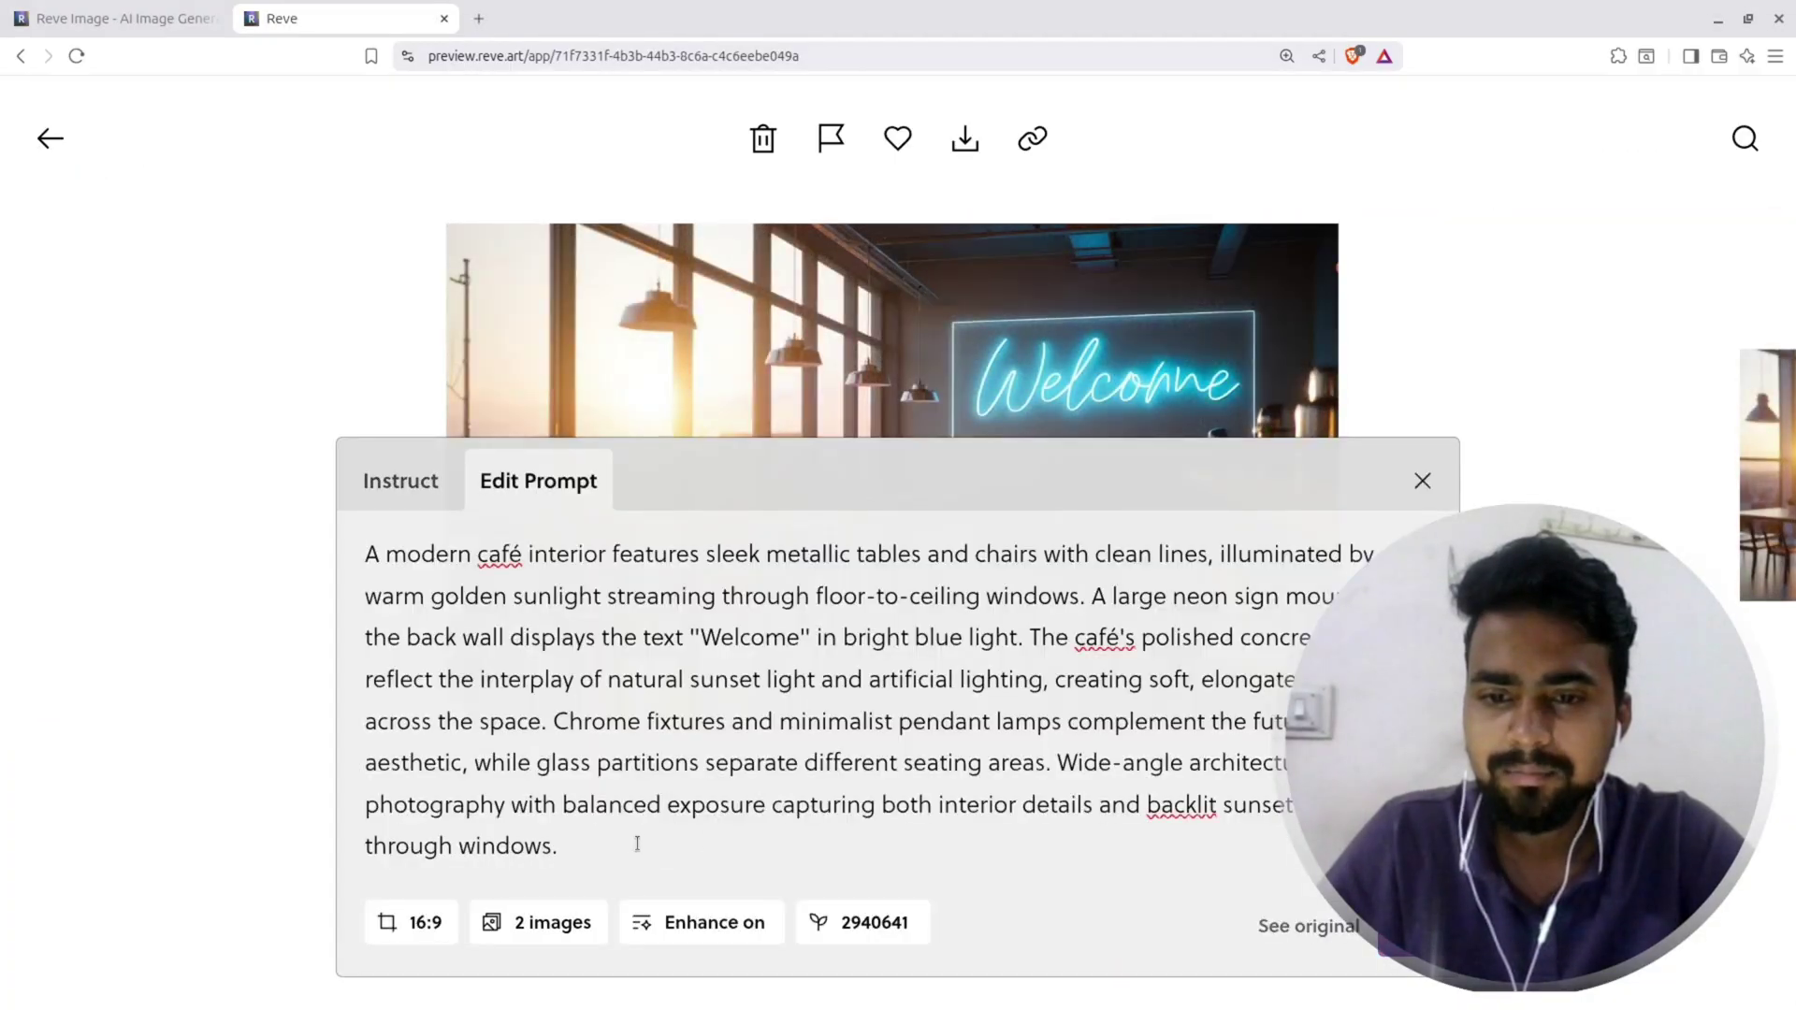
{"action": "type", "text": "Make it neon retro with glowing blue lights"}
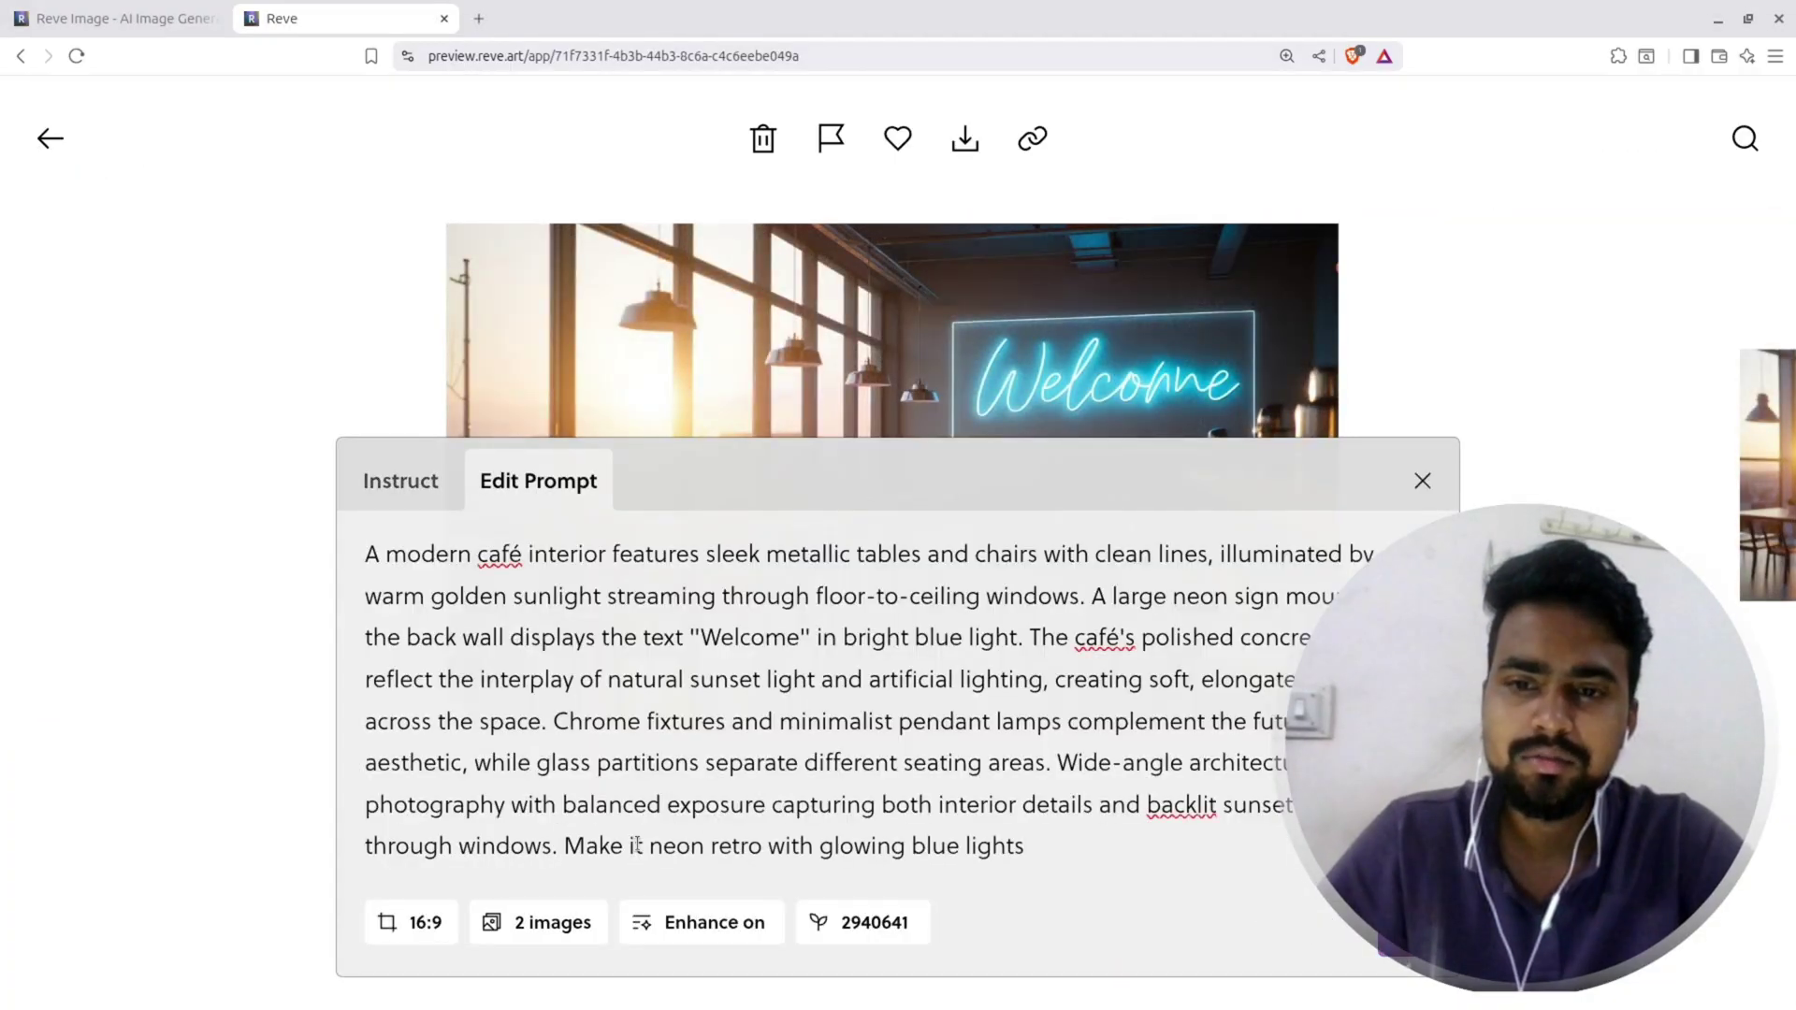
{"action": "key", "text": "Return"}
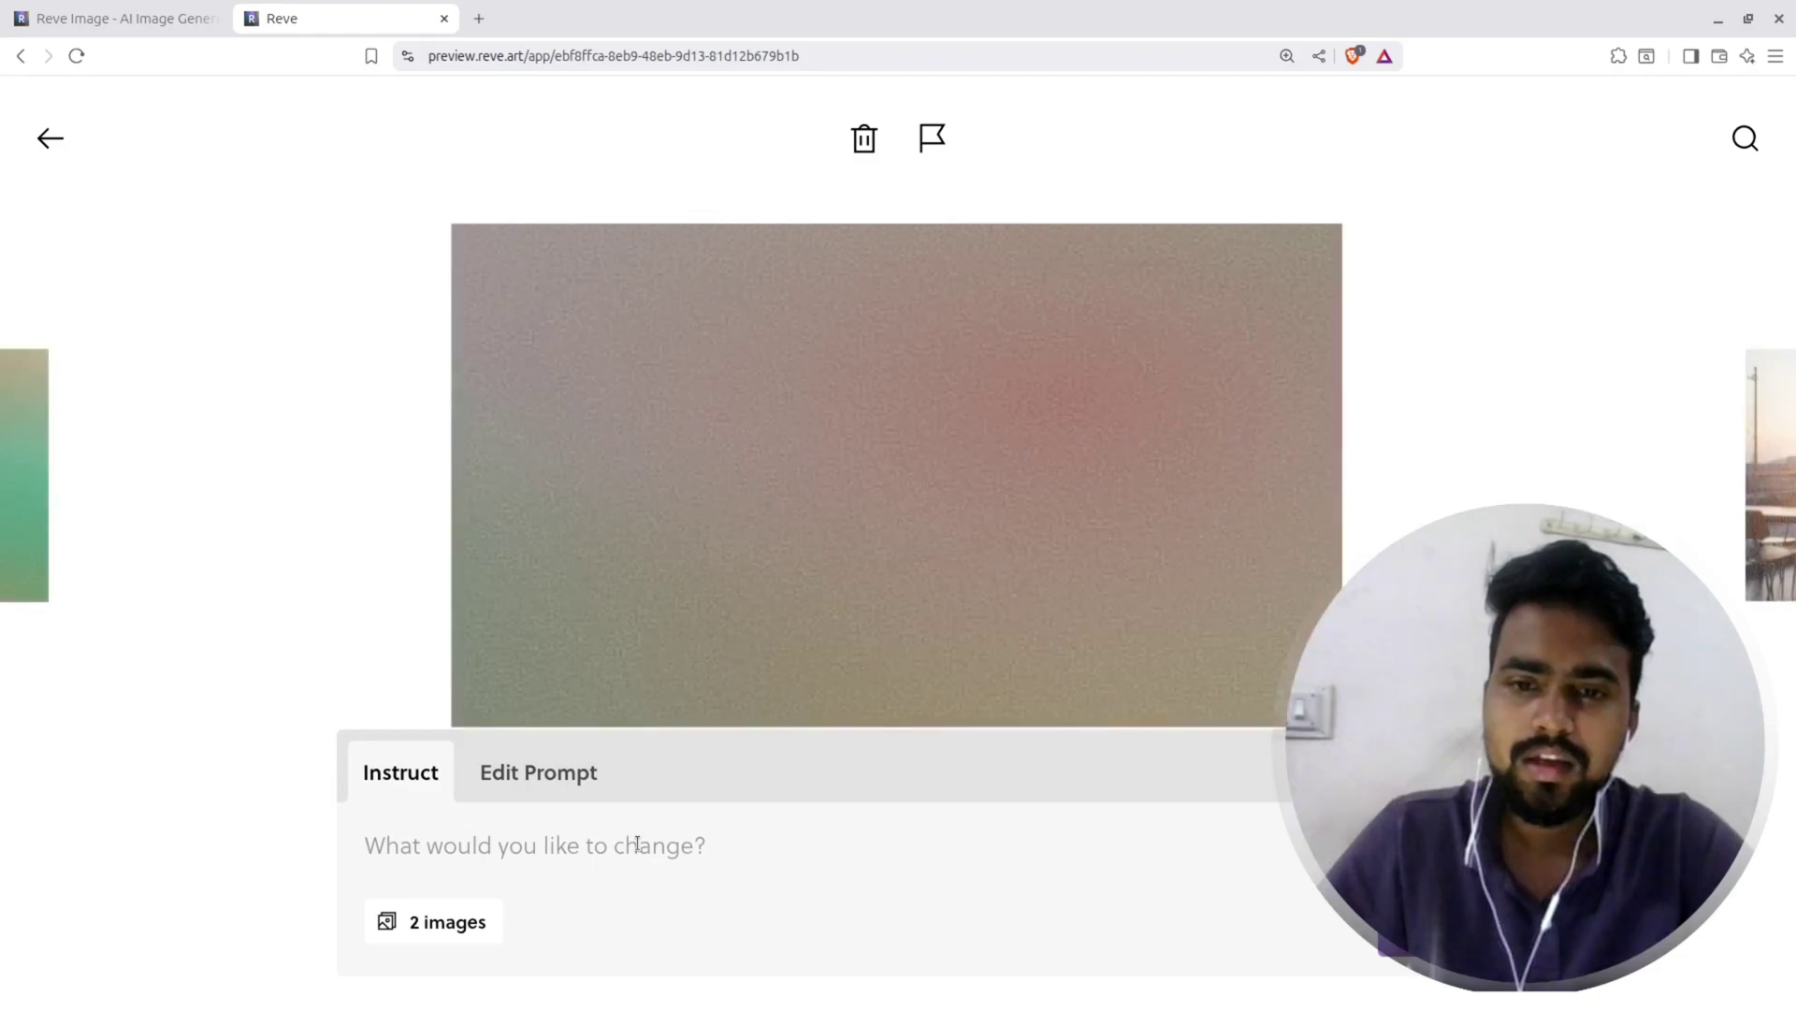
{"action": "left_click", "coordinate": [52, 138]}
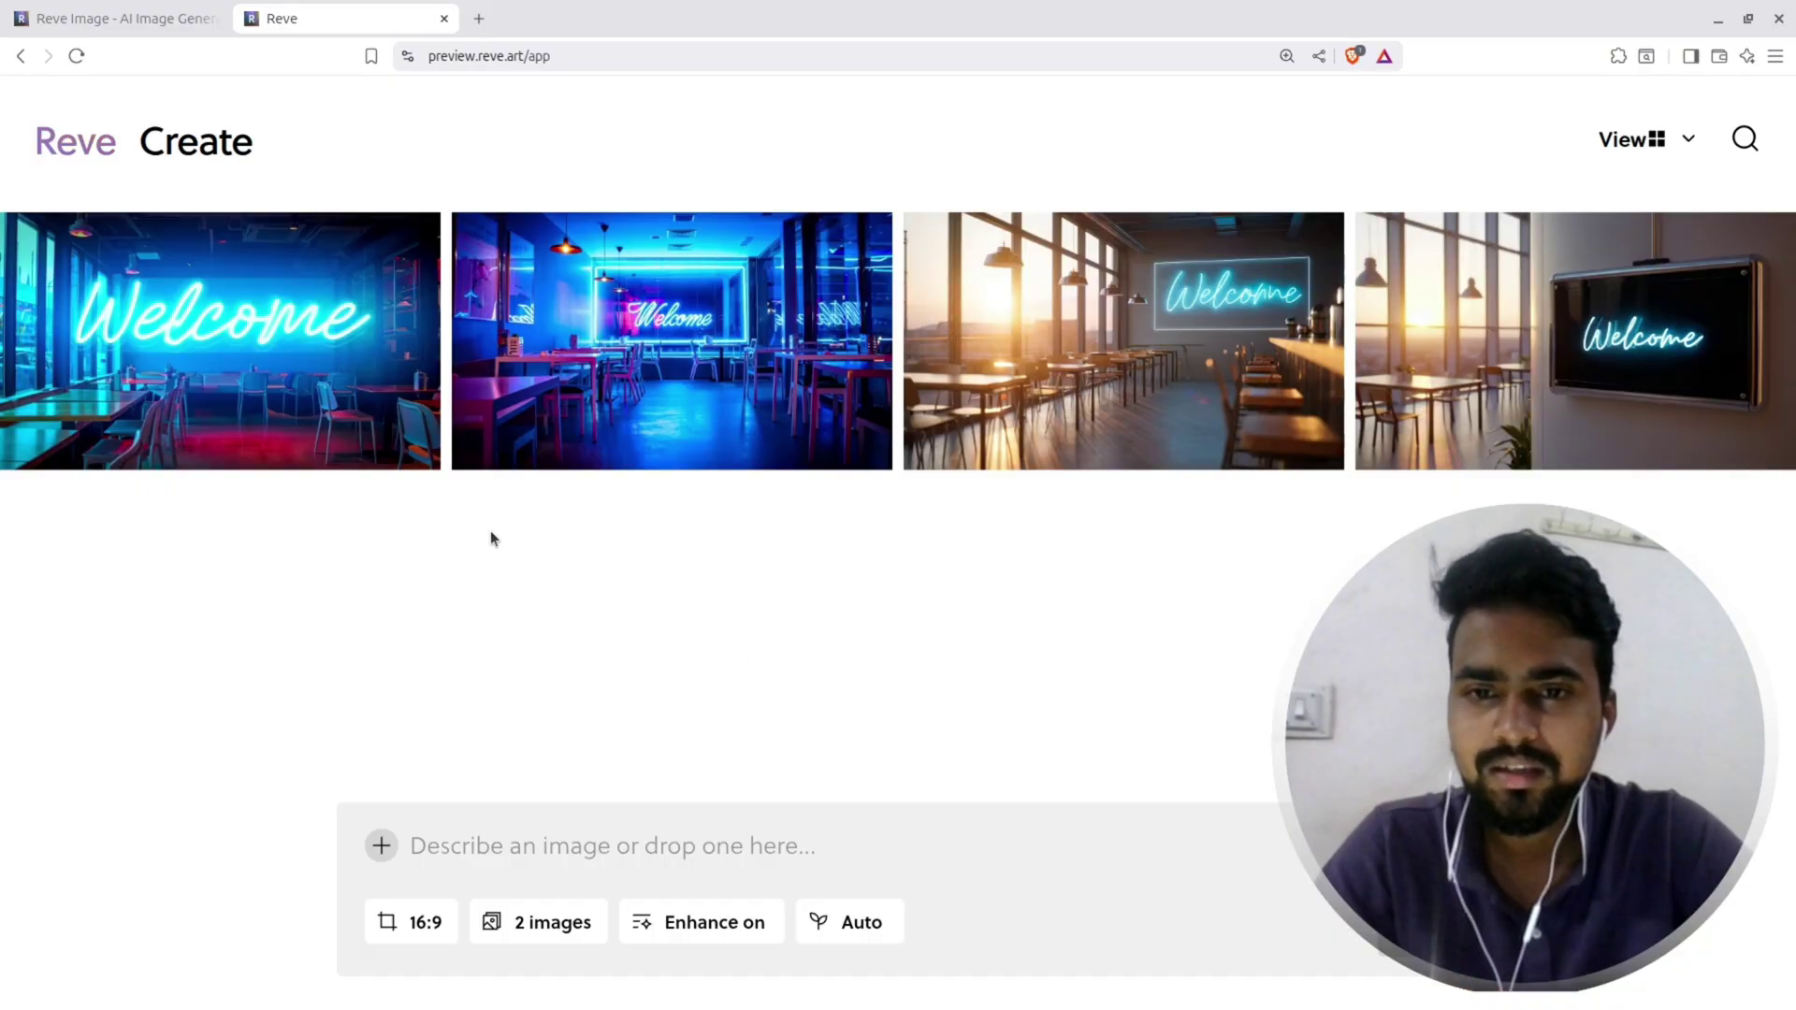
Step: Find the "good morning" coffee cup image in the Explore gallery and open its prompt for editing
{"action": "mouse_move", "coordinate": [1, 111]}
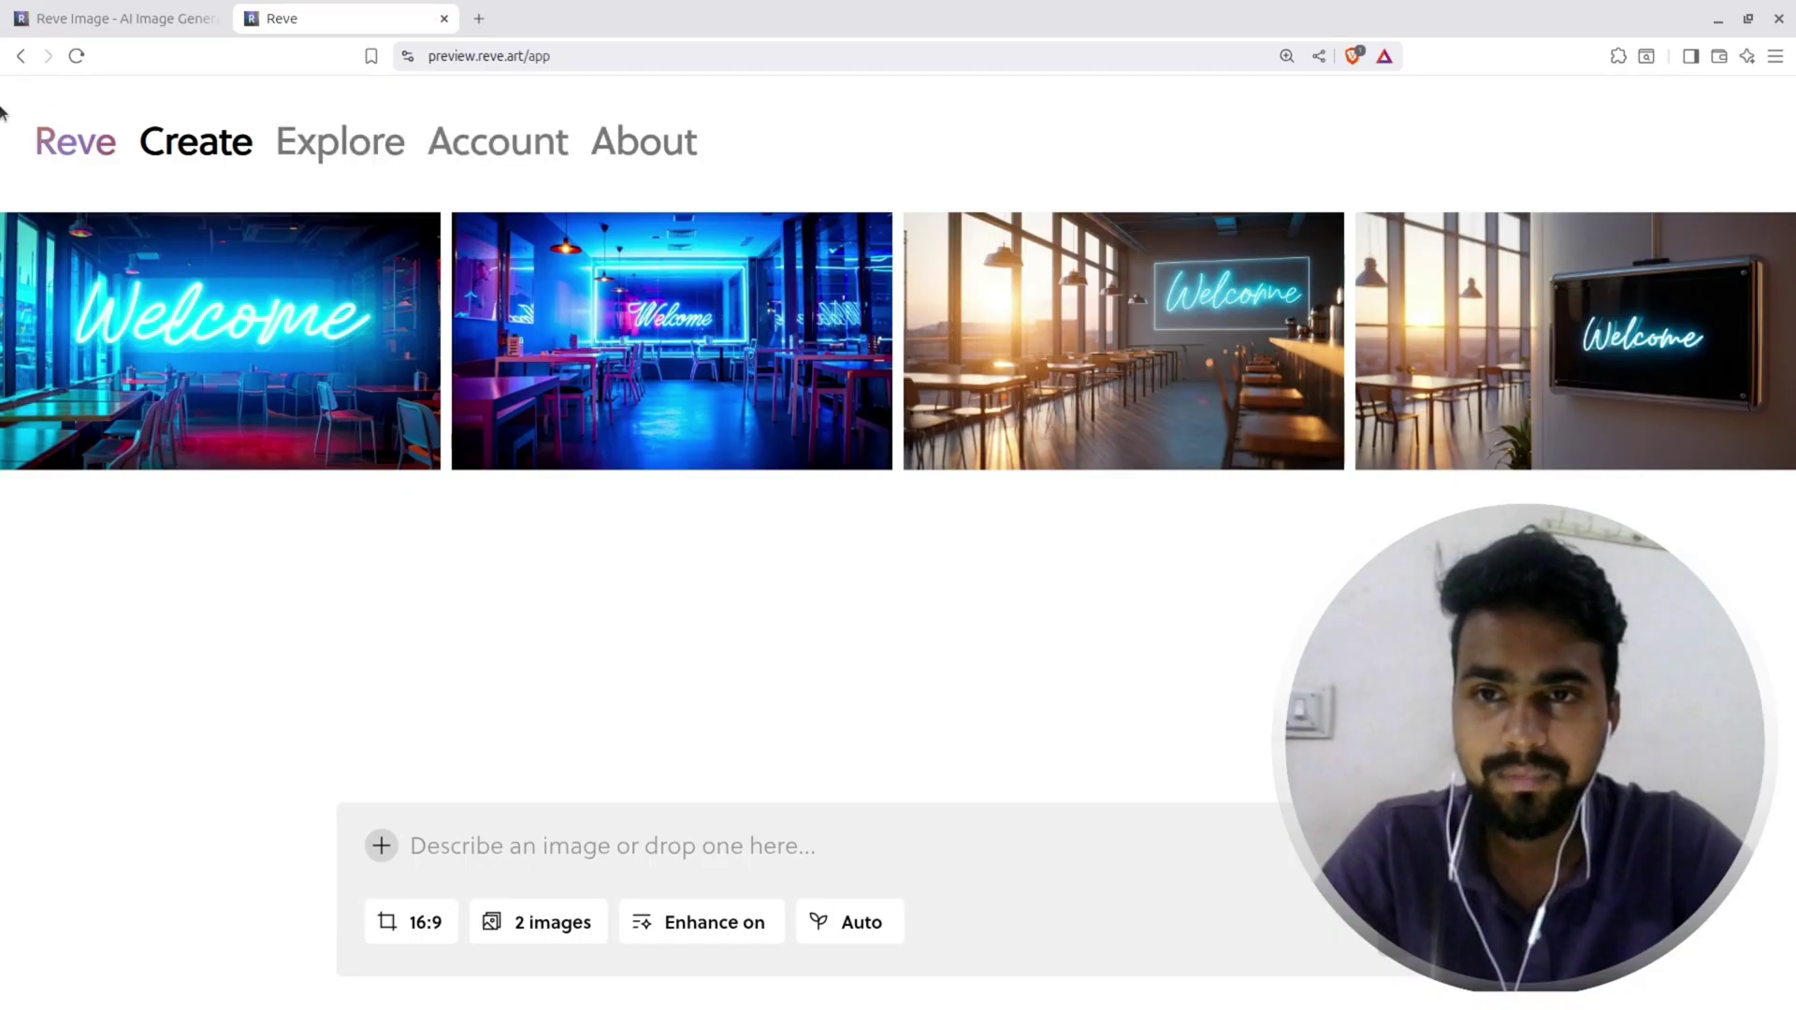
{"action": "left_click", "coordinate": [335, 142]}
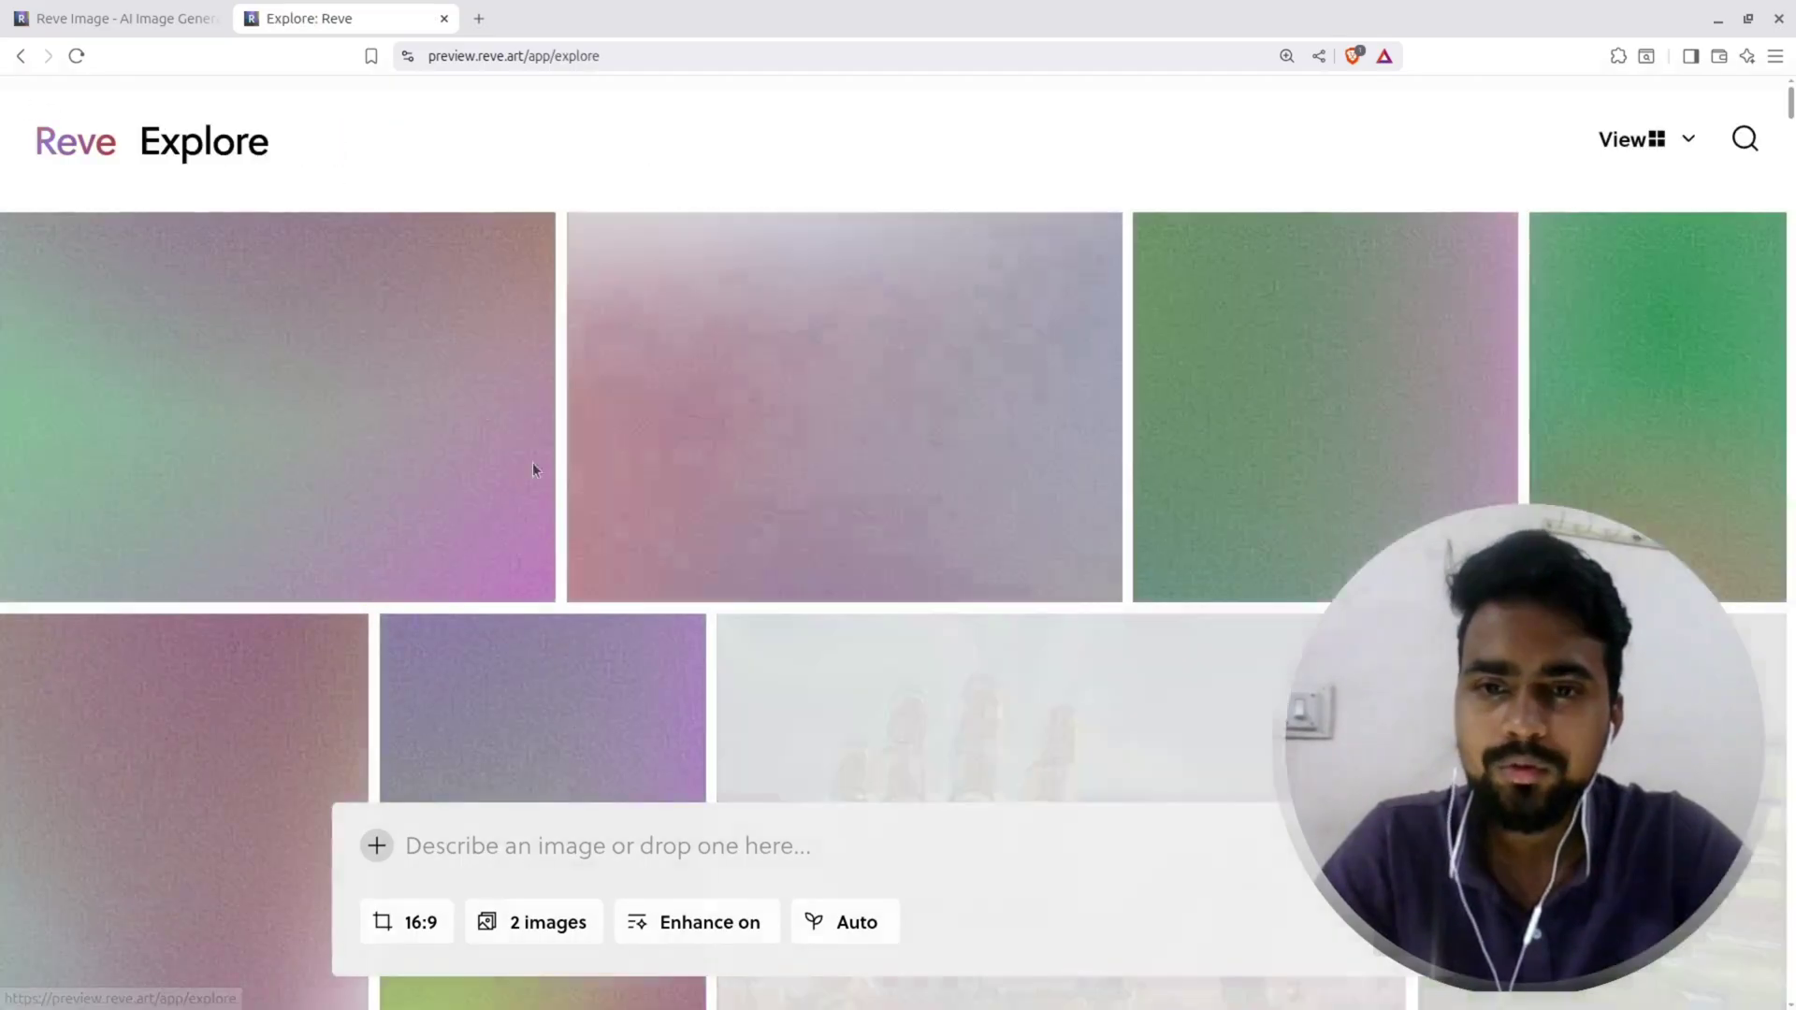
{"action": "scroll", "coordinate": [662, 509], "scroll_direction": "down", "scroll_amount": 4}
{"action": "scroll", "coordinate": [664, 518], "scroll_direction": "down", "scroll_amount": 4}
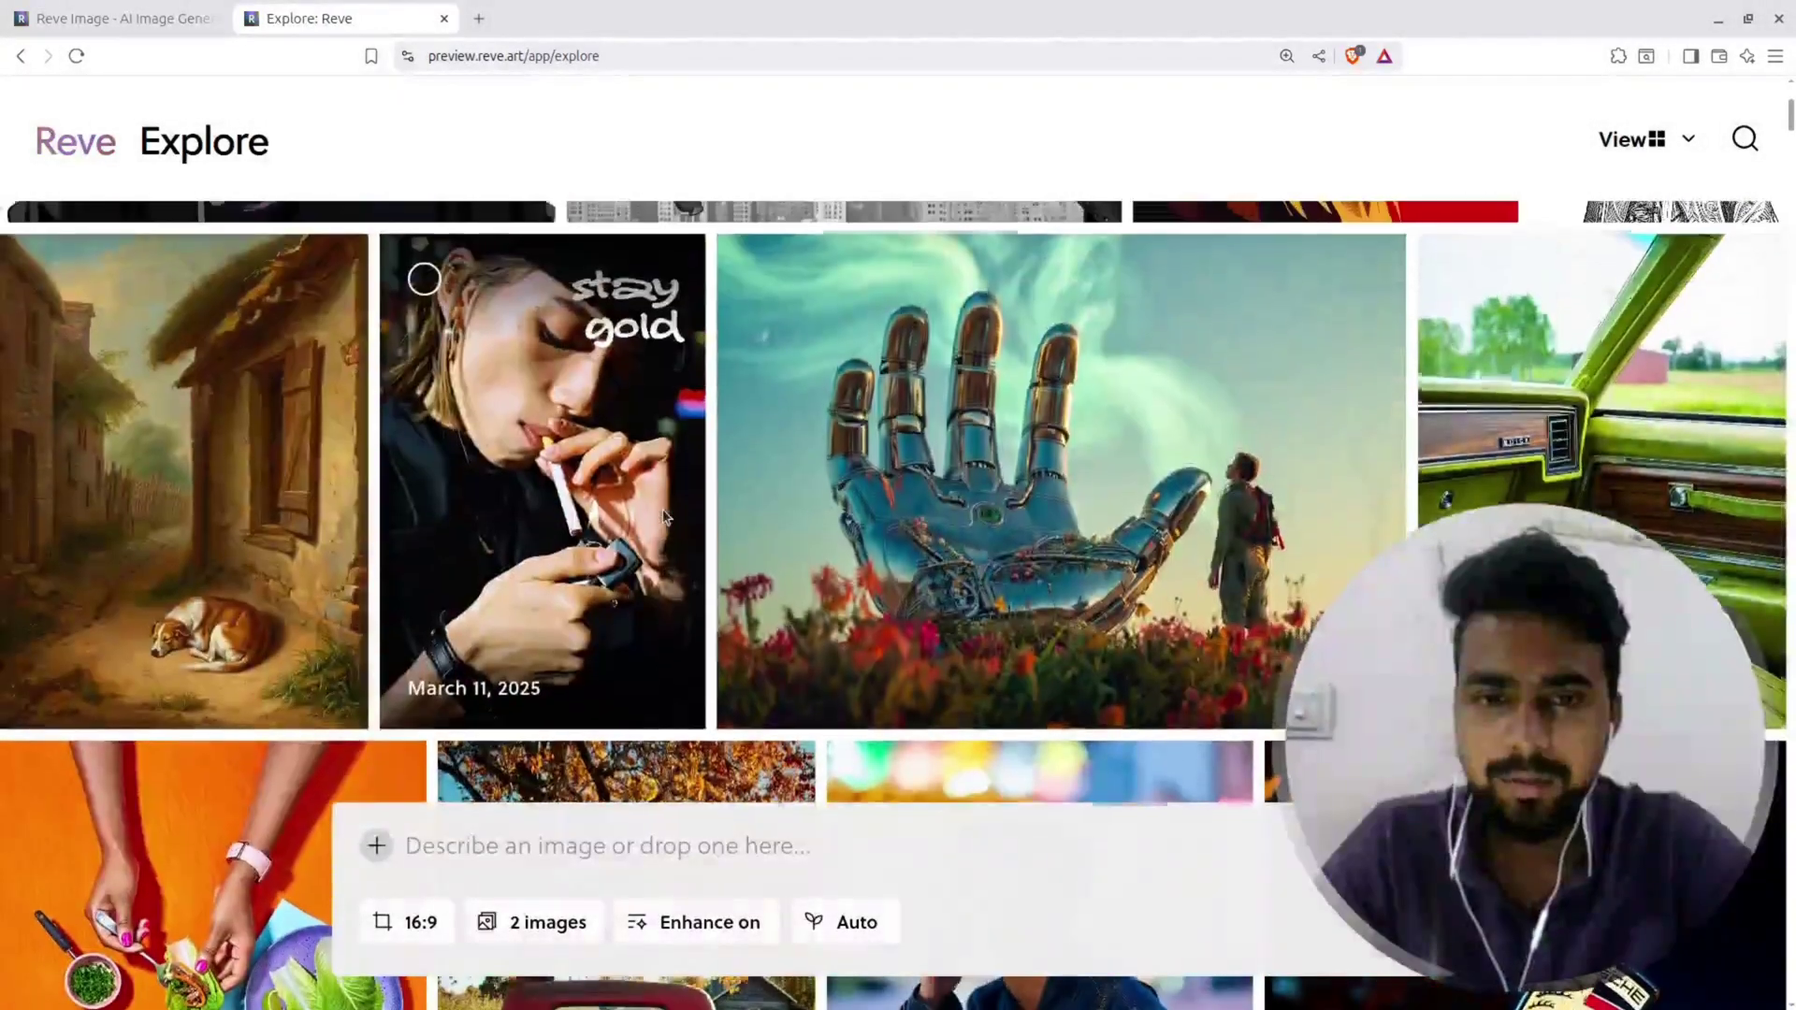
{"action": "scroll", "coordinate": [748, 541], "scroll_direction": "down", "scroll_amount": 3}
{"action": "scroll", "coordinate": [745, 538], "scroll_direction": "down", "scroll_amount": 15}
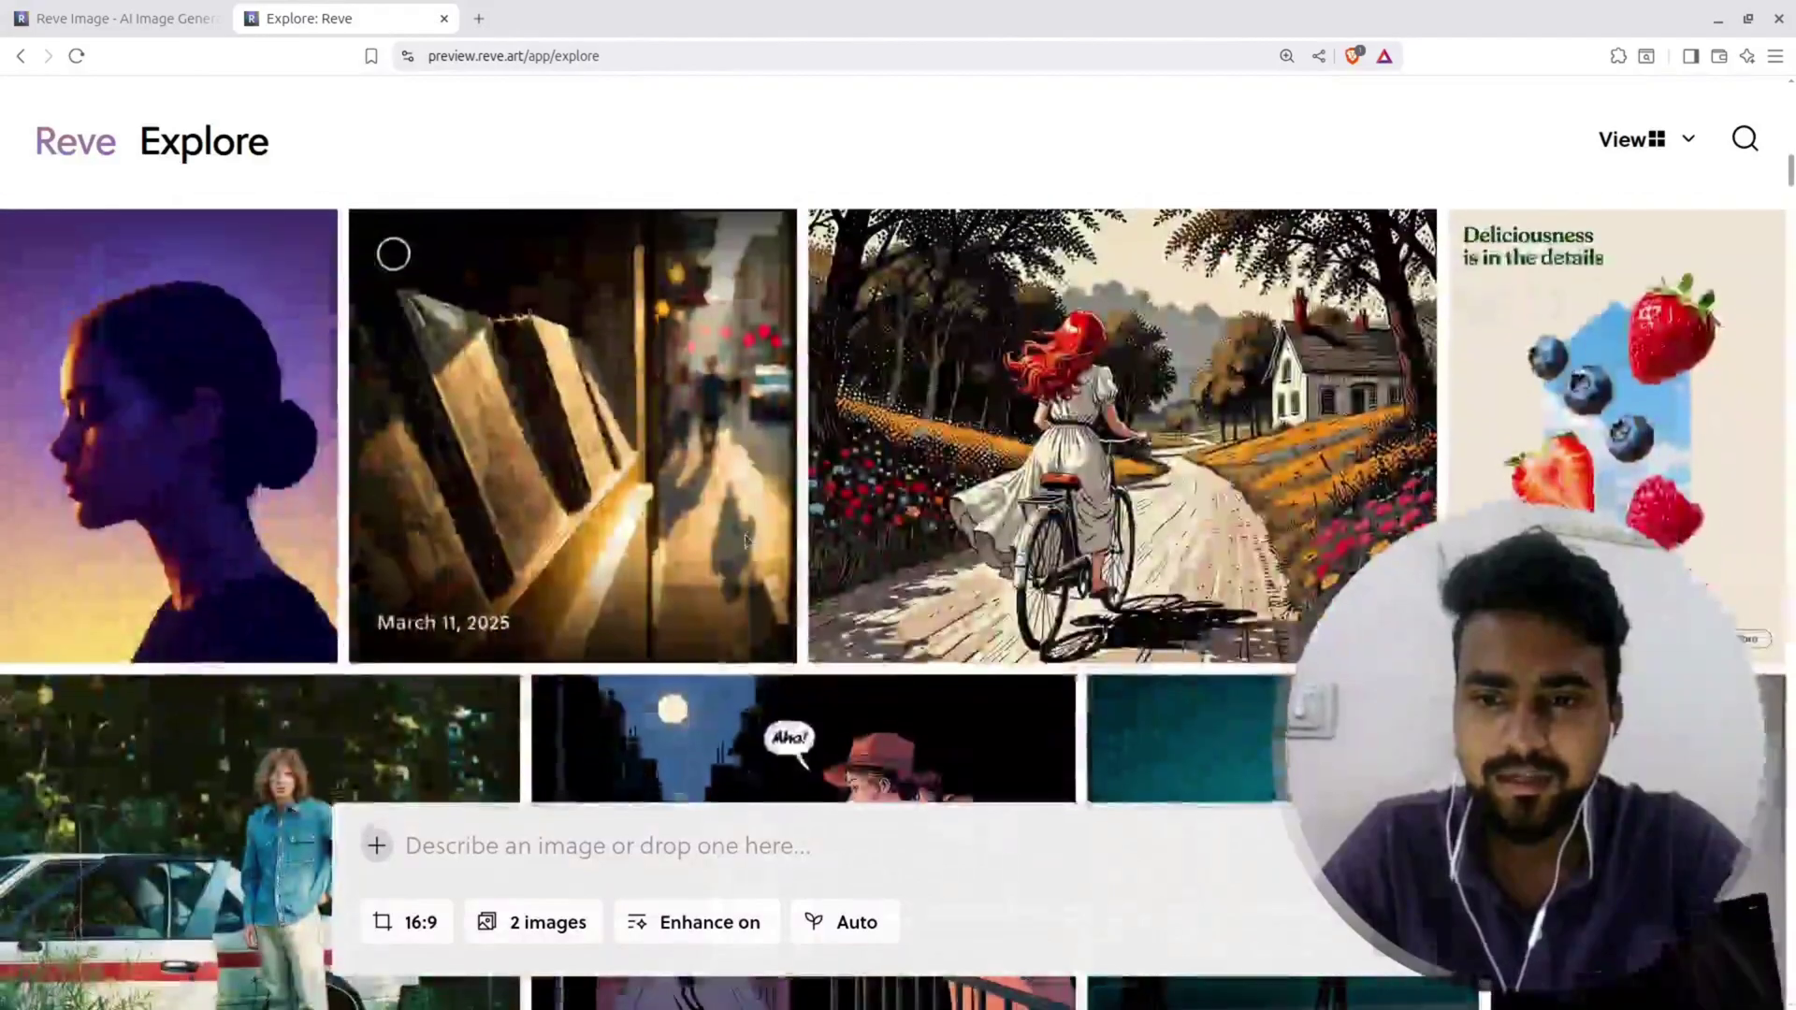
{"action": "scroll", "coordinate": [746, 538], "scroll_direction": "down", "scroll_amount": 3}
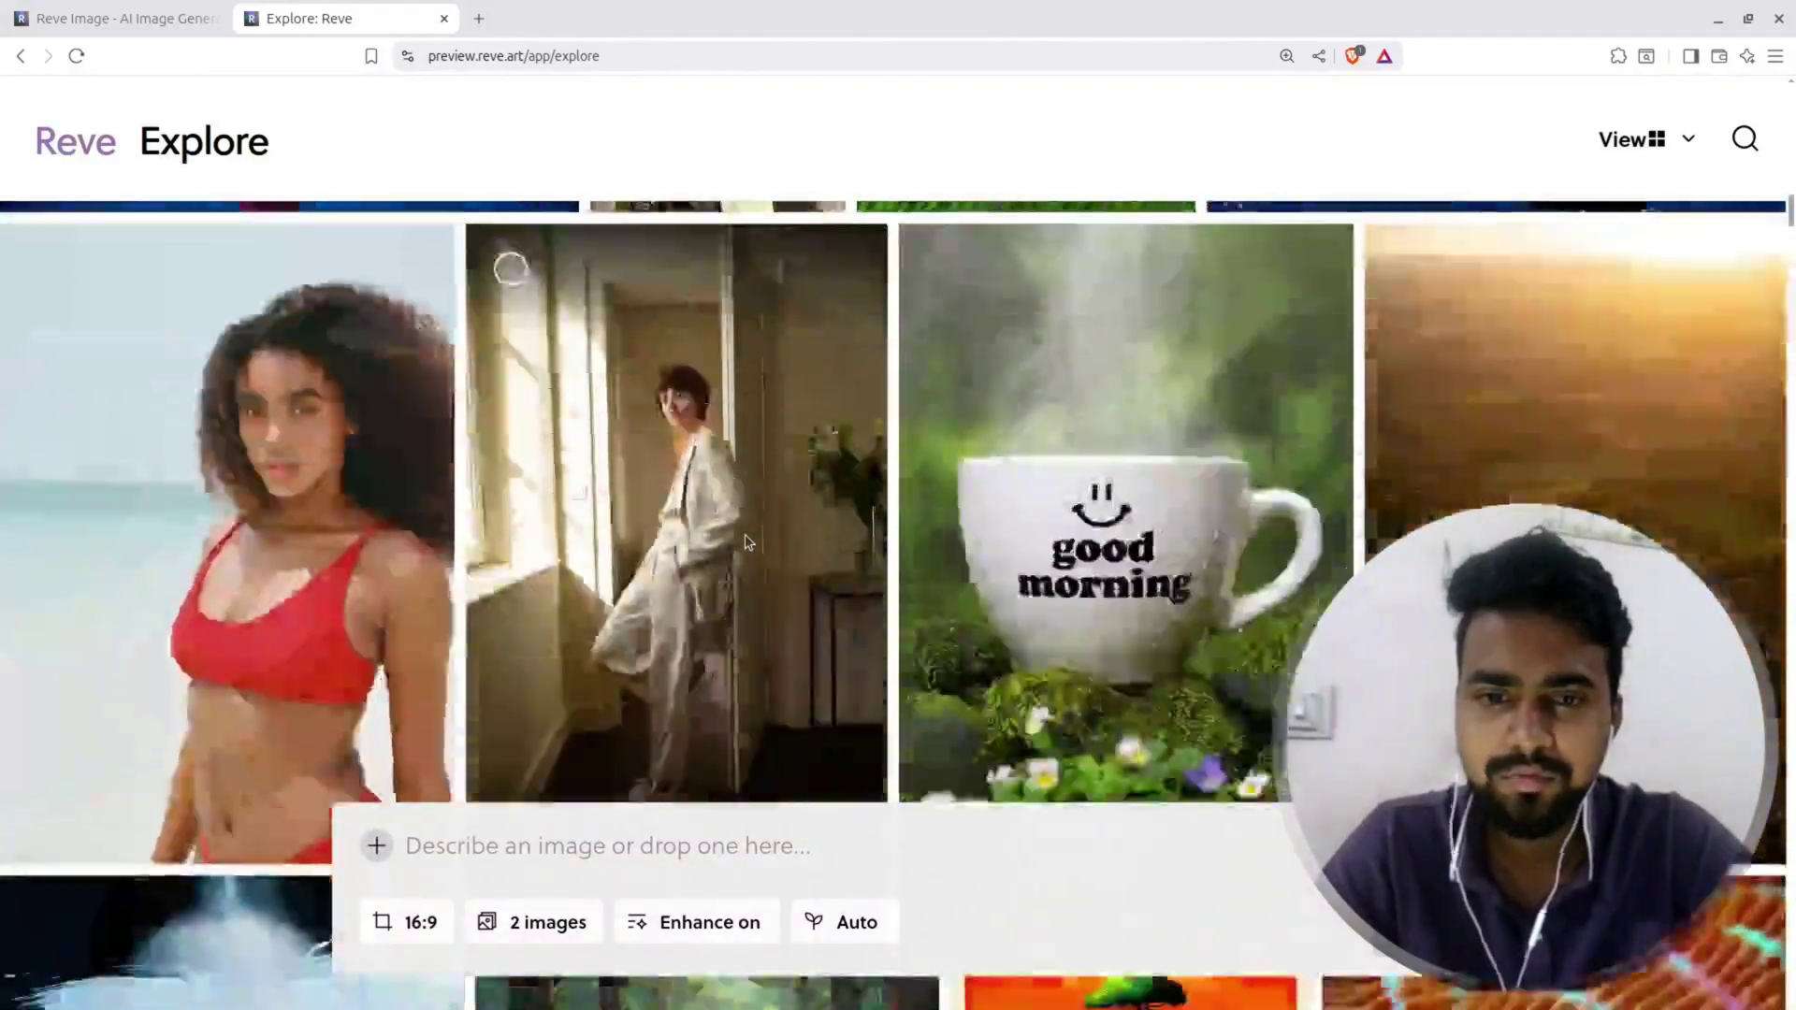
{"action": "left_click", "coordinate": [973, 515]}
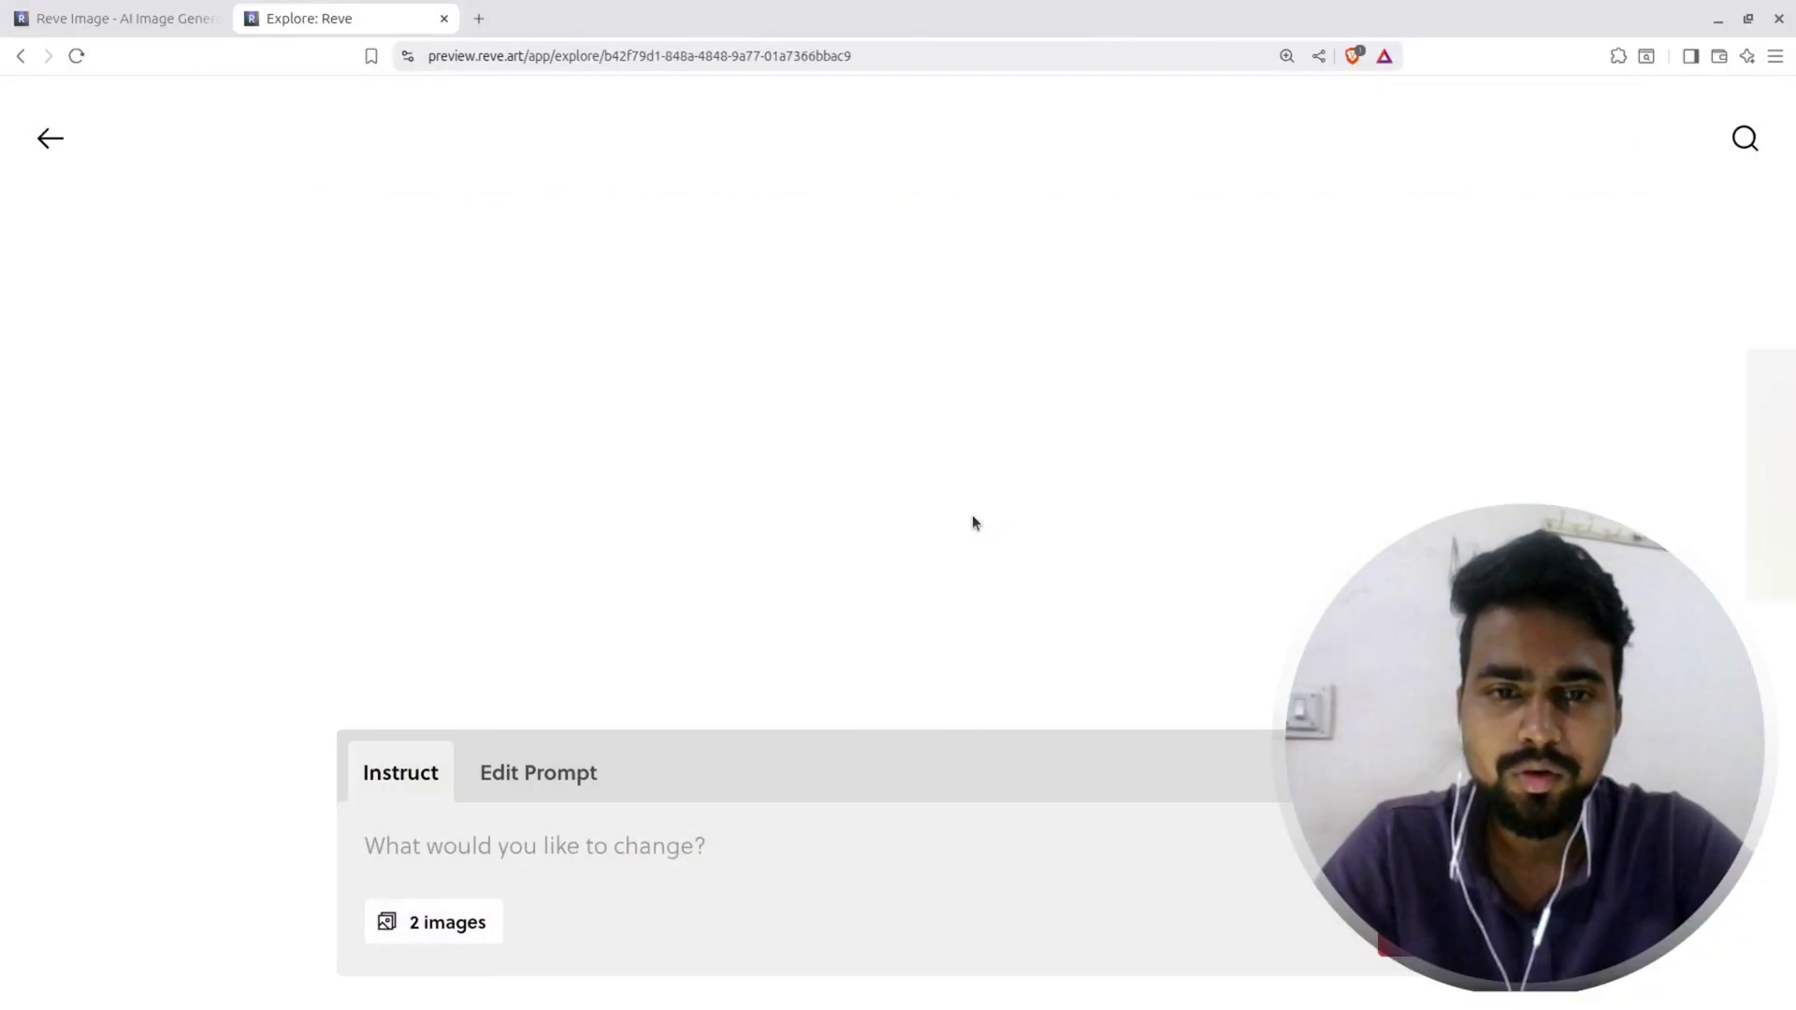
{"action": "left_click", "coordinate": [577, 760]}
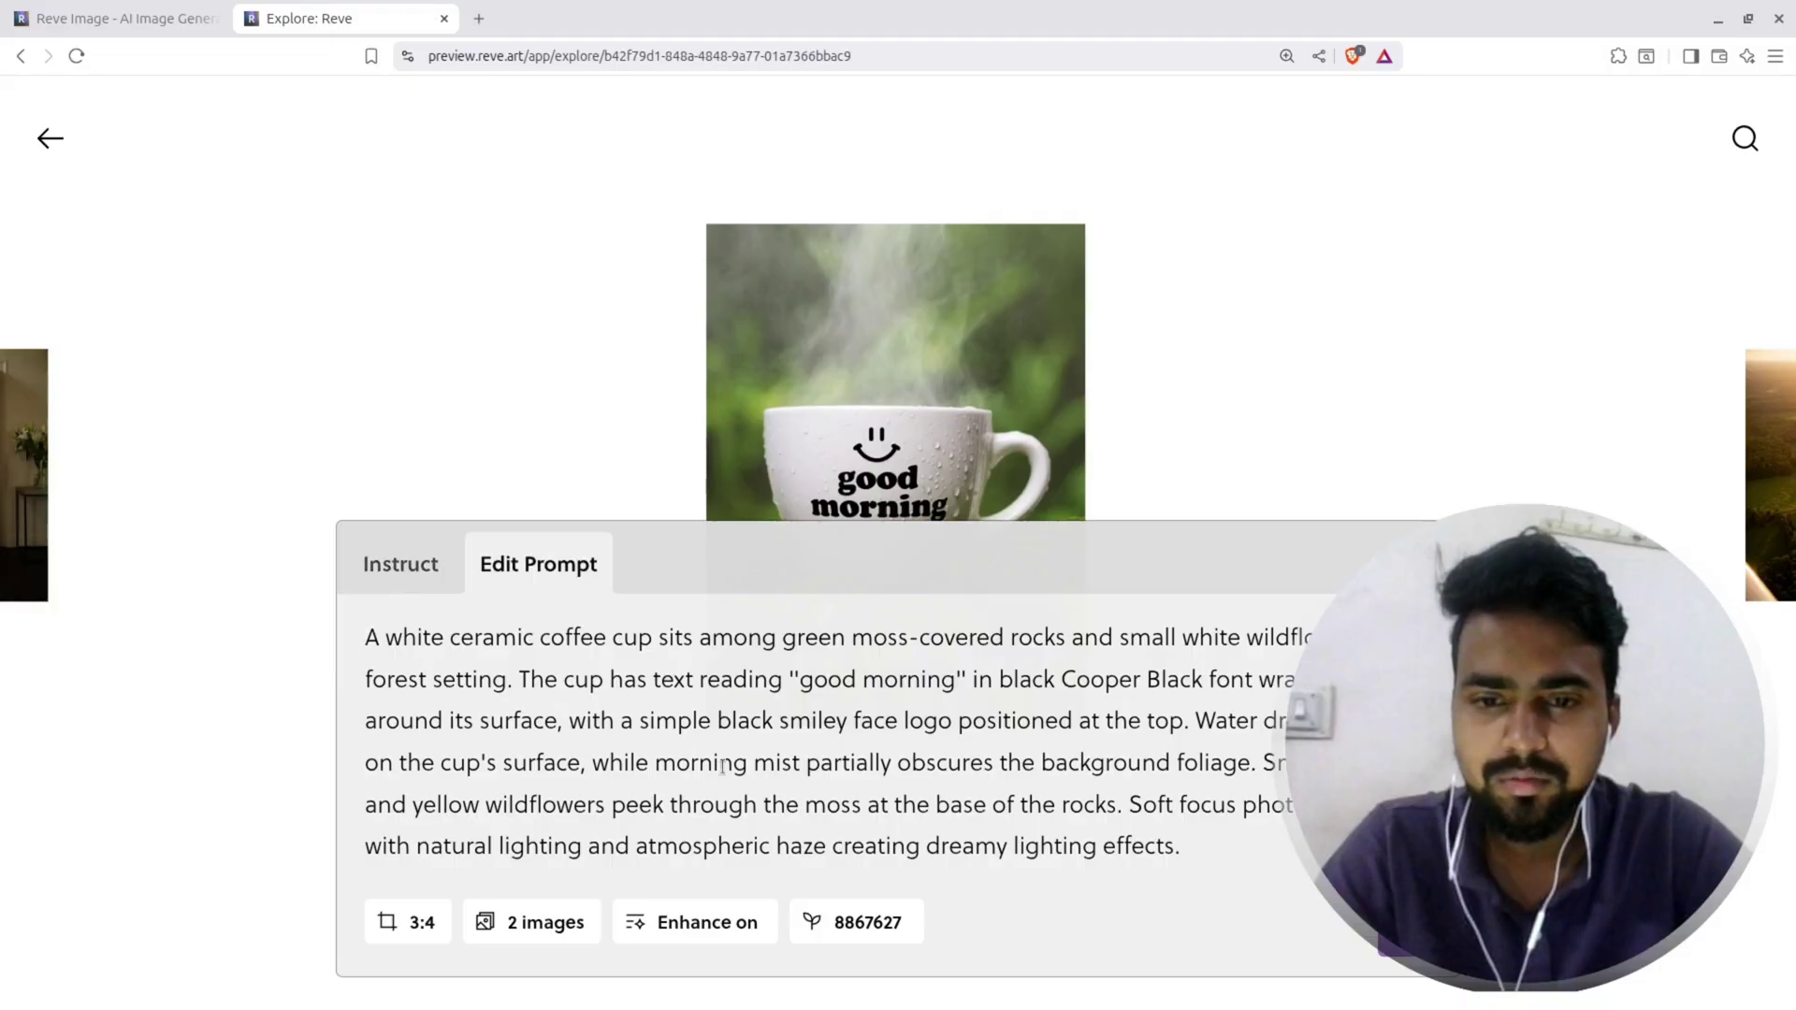
{"action": "key", "text": "Right"}
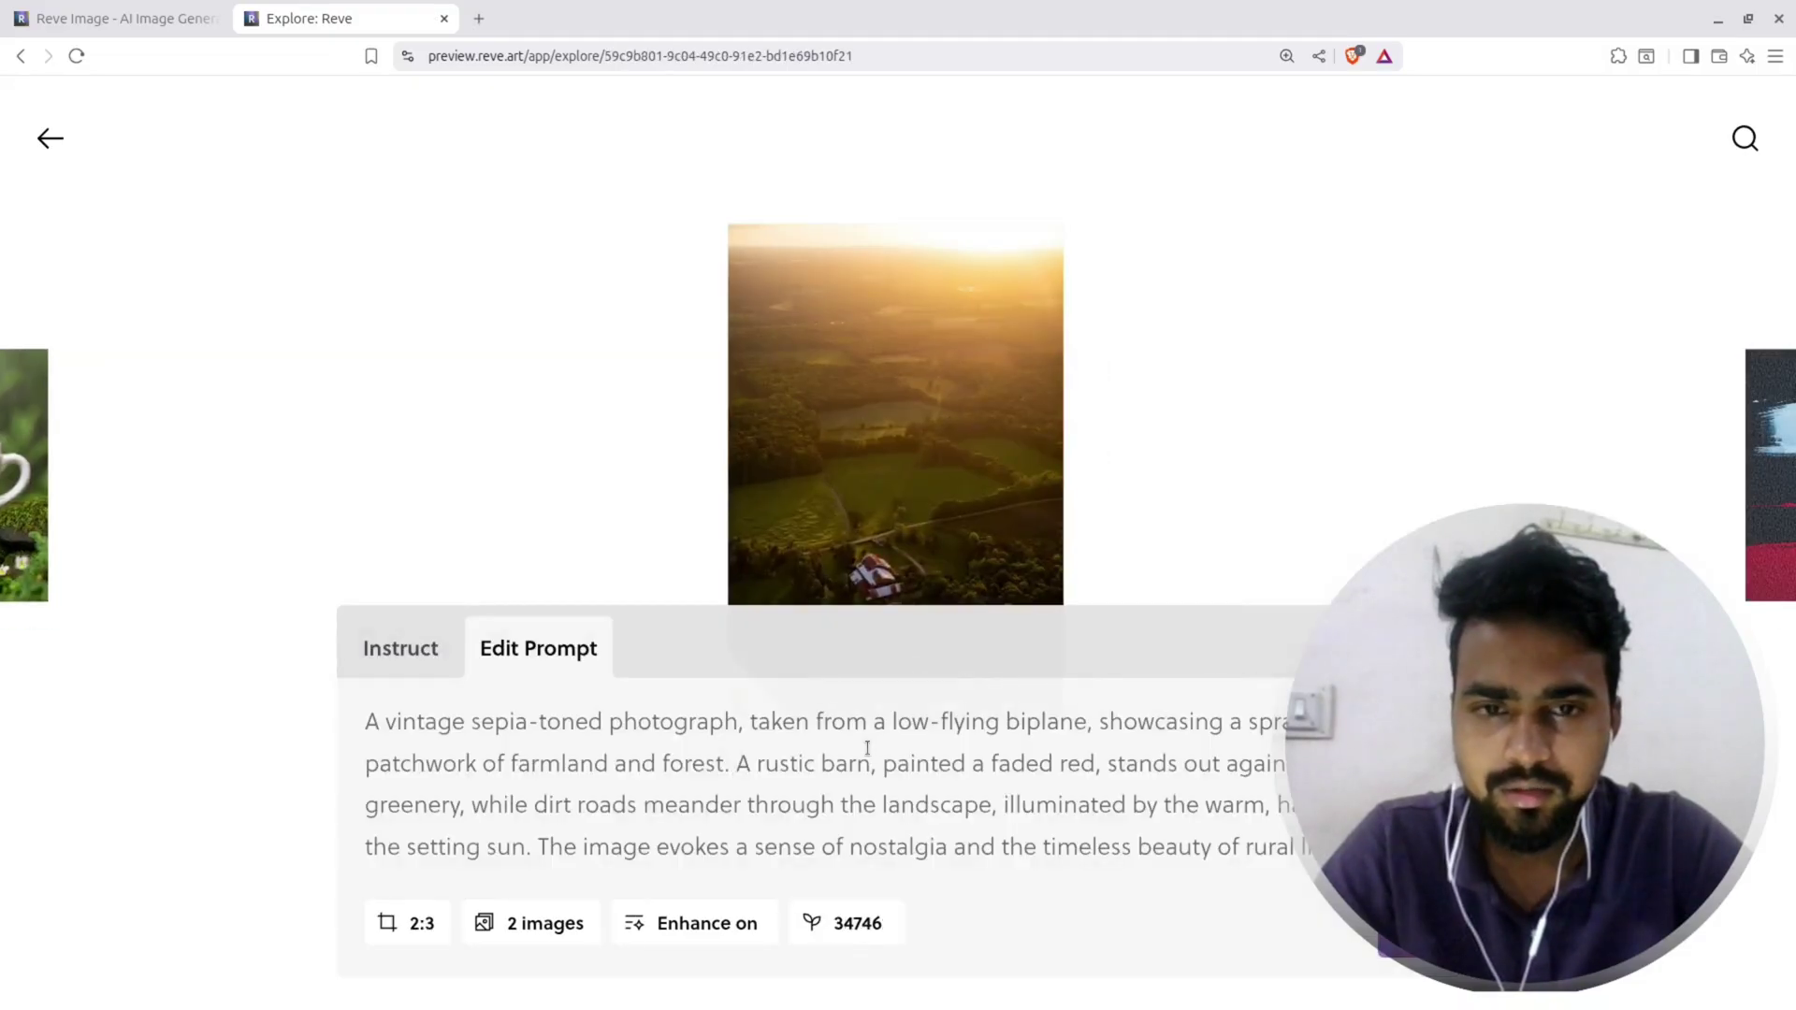
{"action": "key", "text": "Left"}
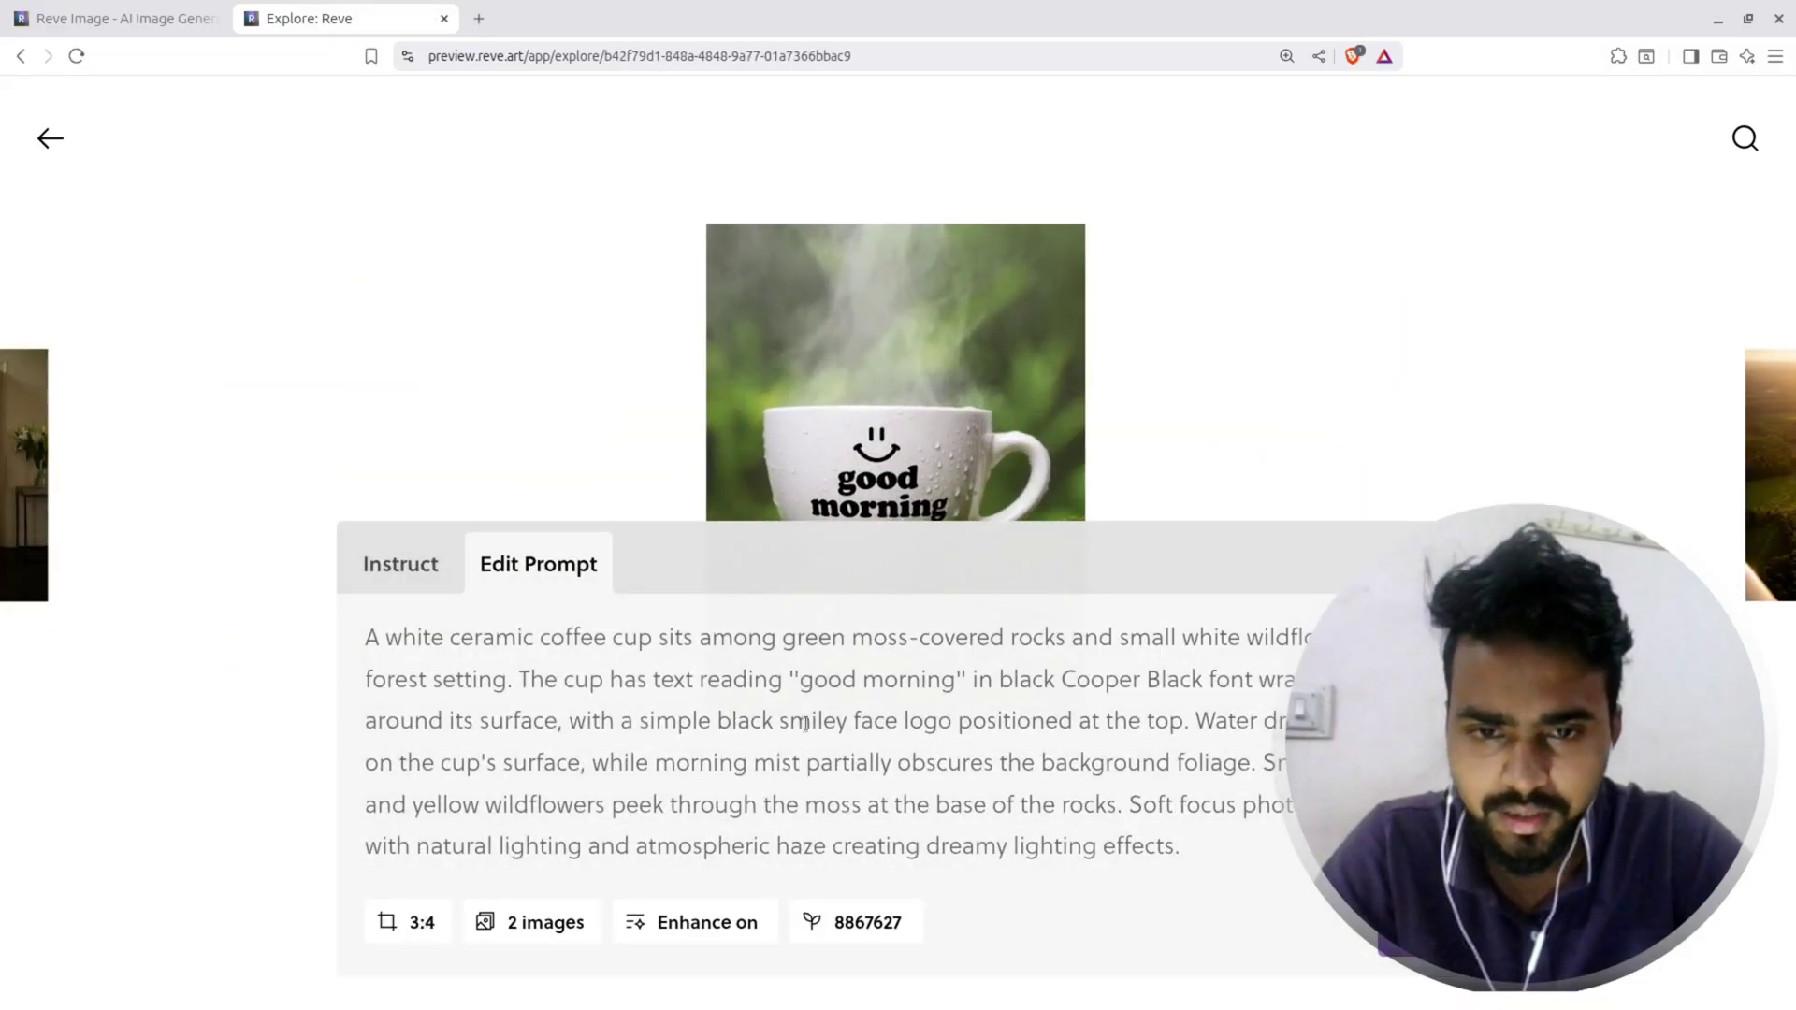
Step: Replace the cup text "good morning" in the prompt with a personal username and generate two new images
{"action": "left_click_drag", "start_coordinate": [805, 681], "coordinate": [960, 688]}
{"action": "key", "text": "BackSpace"}
{"action": "type", "text": "Rudra N B"}
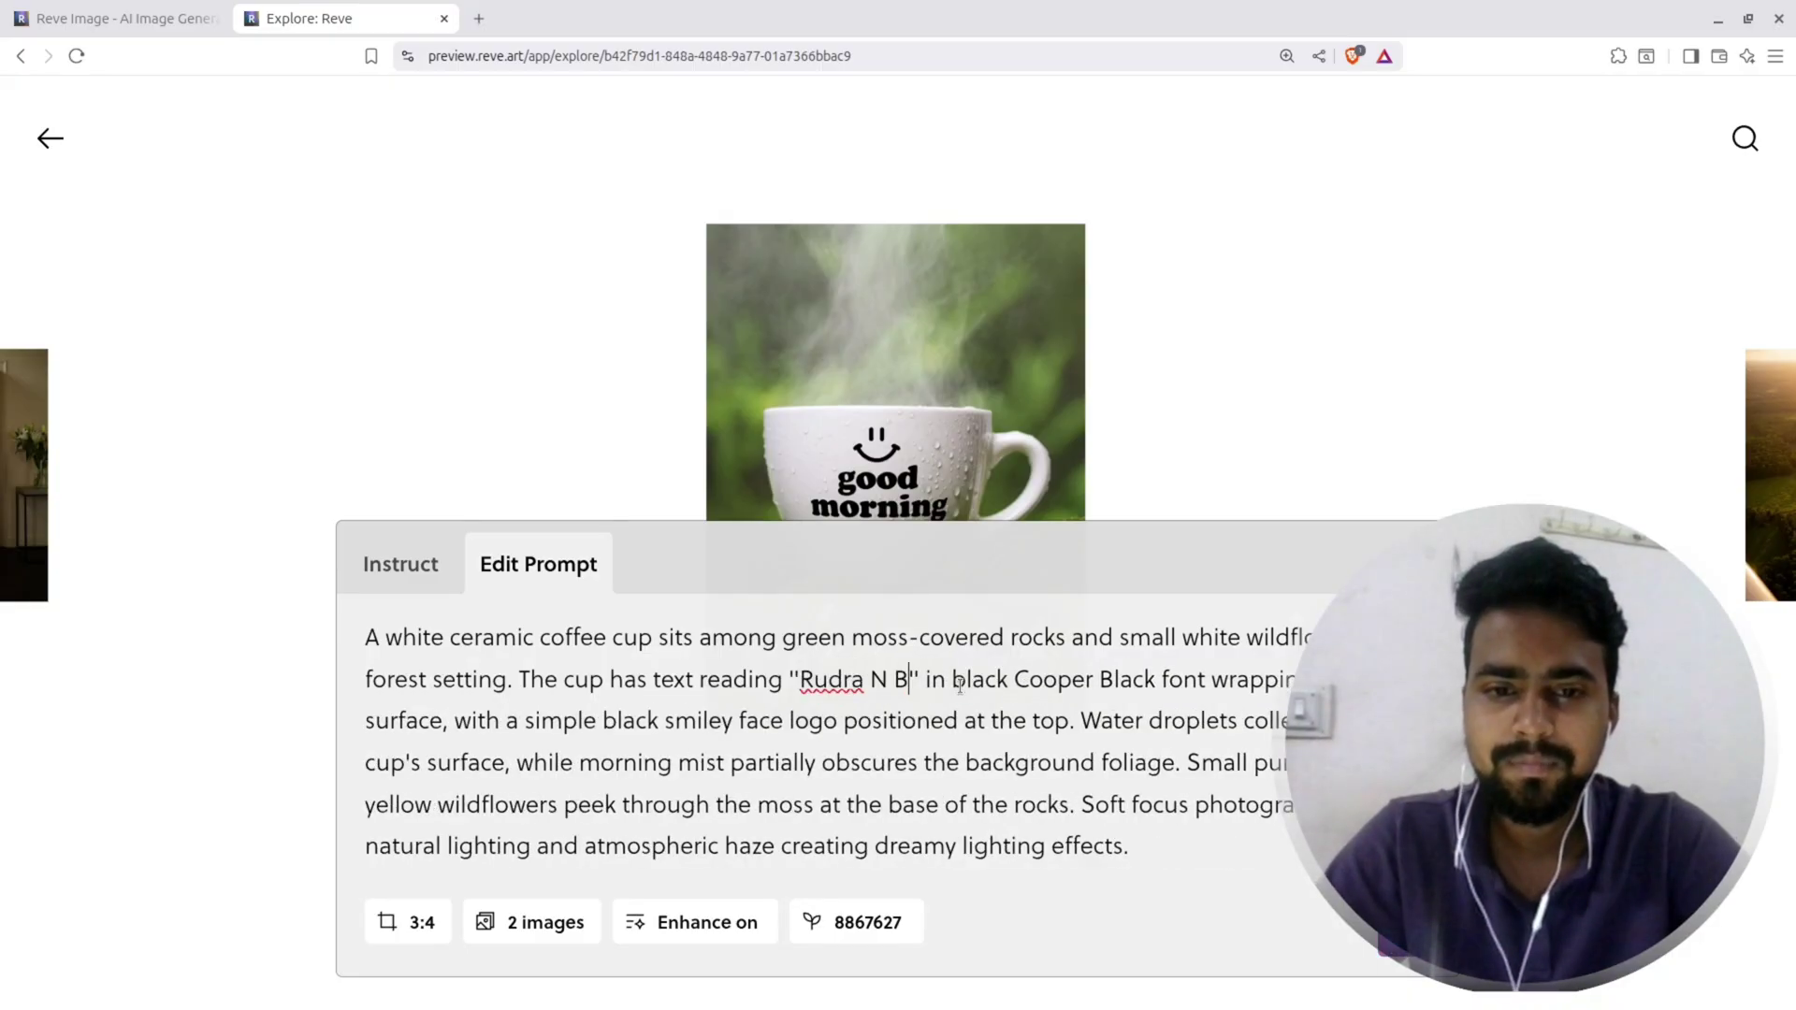
{"action": "key", "text": "BackSpace"}
{"action": "type", "text": "araua"}
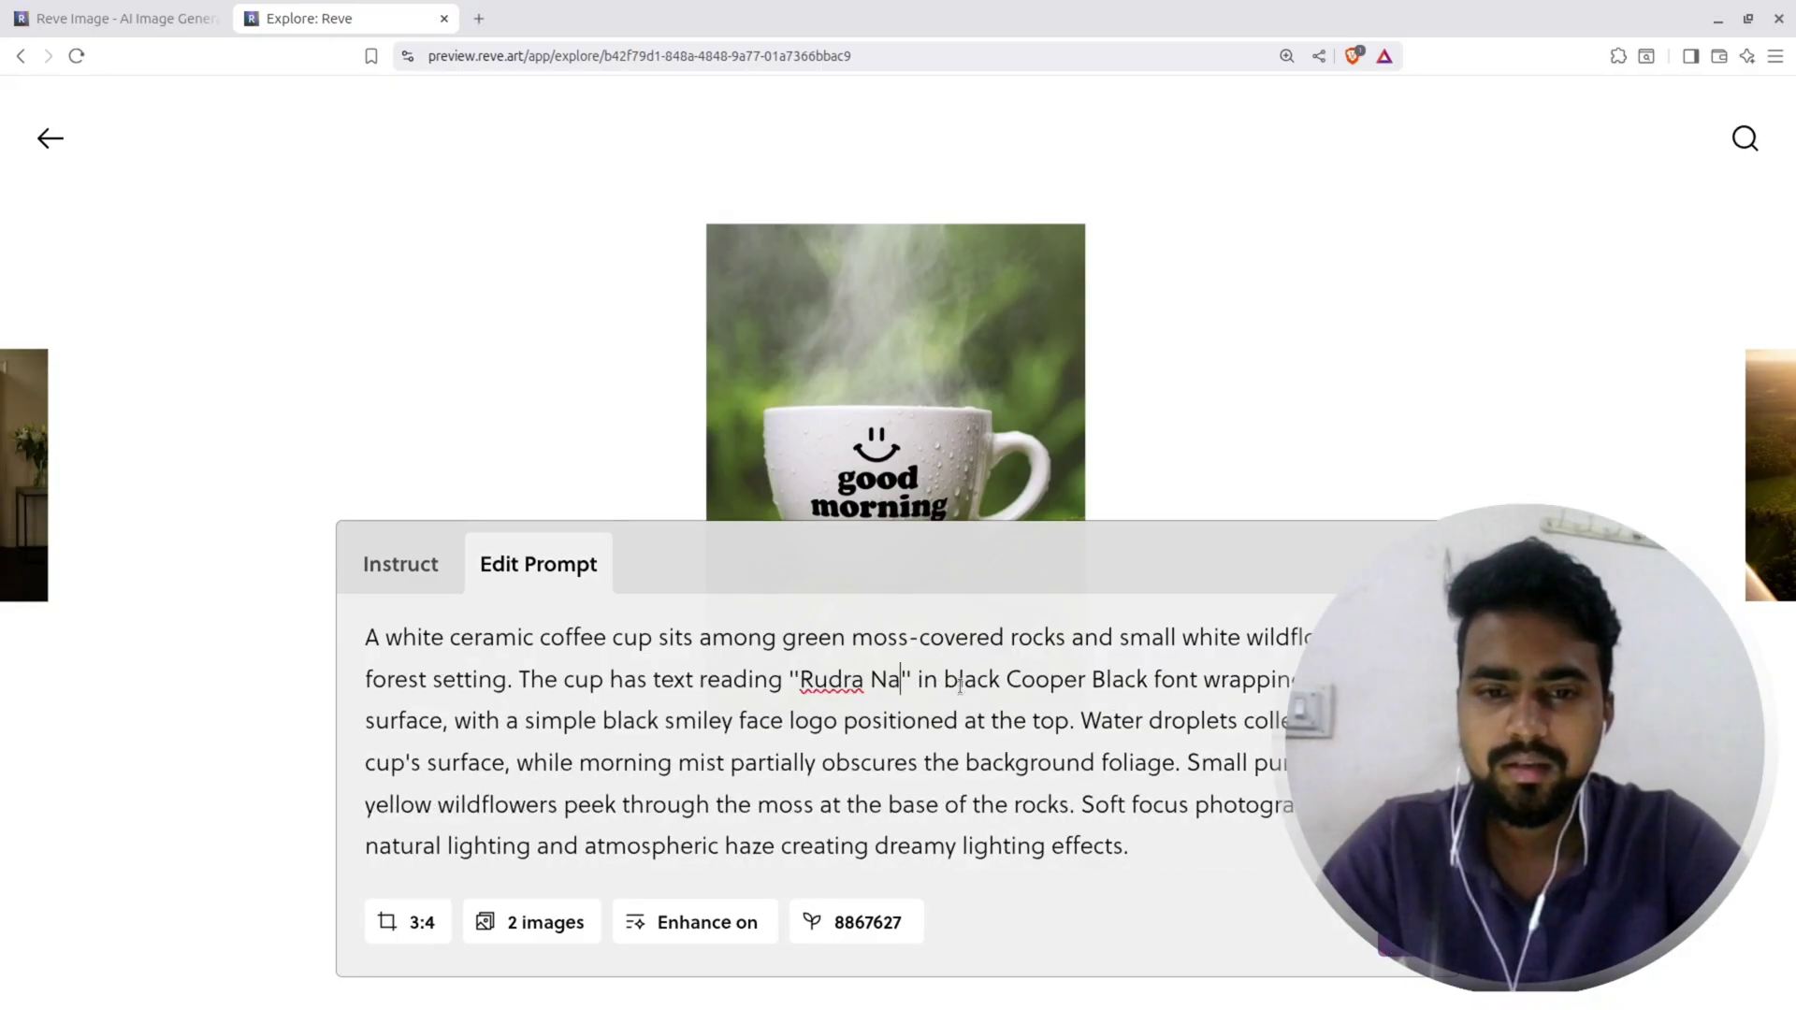
{"action": "key", "text": "BackSpace"}
{"action": "key", "text": "BackSpace"}
{"action": "key", "text": "BackSpace"}
{"action": "key", "text": "BackSpace"}
{"action": "key", "text": "BackSpace"}
{"action": "key", "text": "BackSpace"}
{"action": "key", "text": "BackSpace"}
{"action": "key", "text": "BackSpace"}
{"action": "key", "text": "BackSpace"}
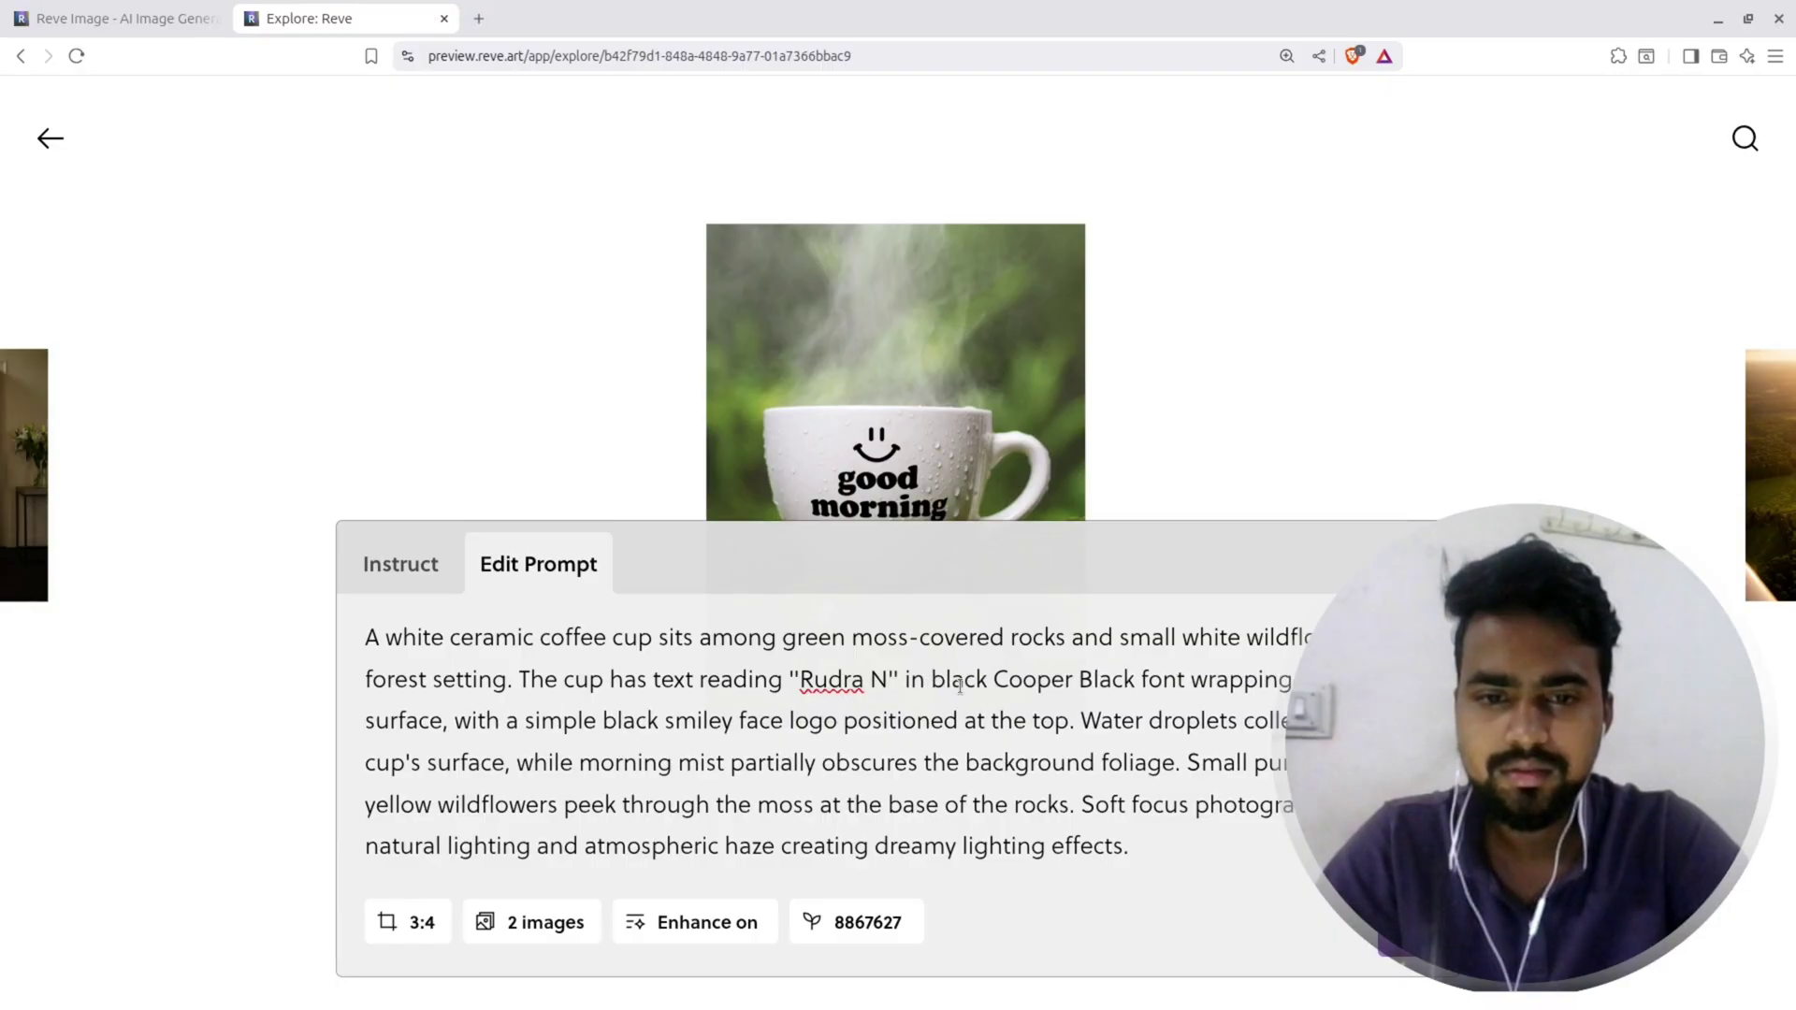
{"action": "key", "text": "BackSpace"}
{"action": "key", "text": "BackSpace"}
{"action": "key", "text": "BackSpace"}
{"action": "type", "text": "drudra"}
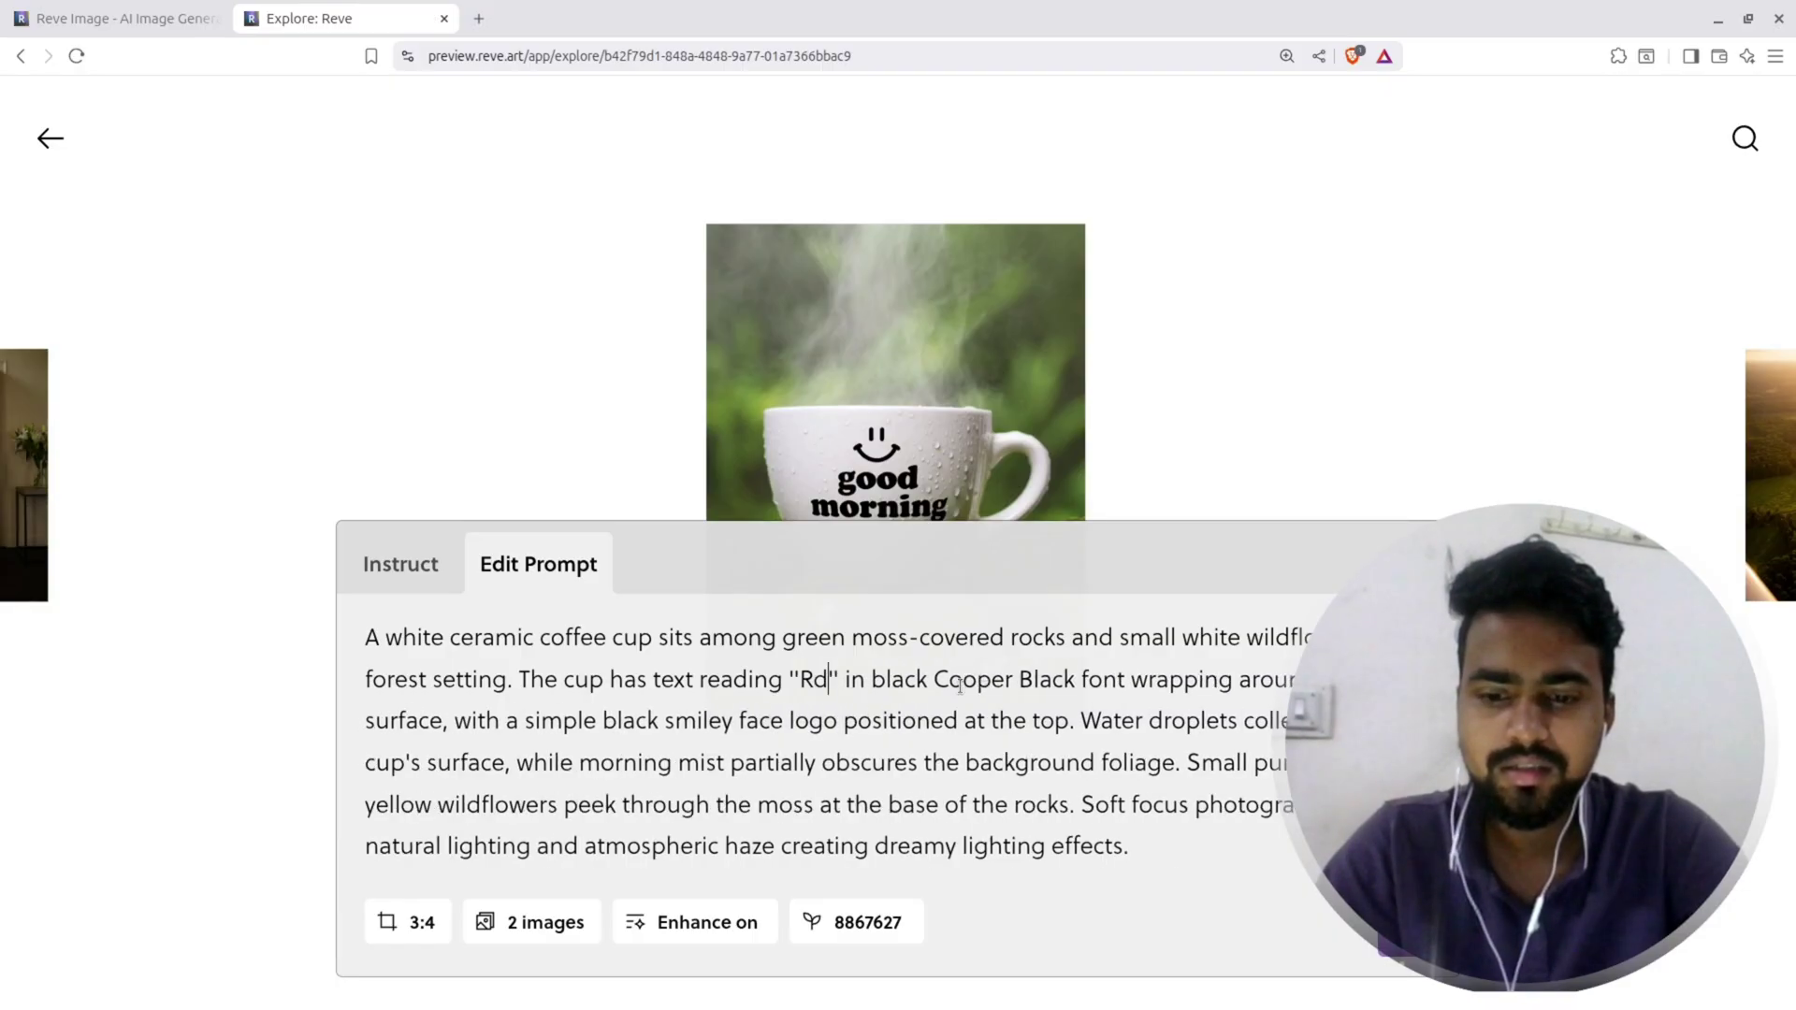
{"action": "type", "text": "99"}
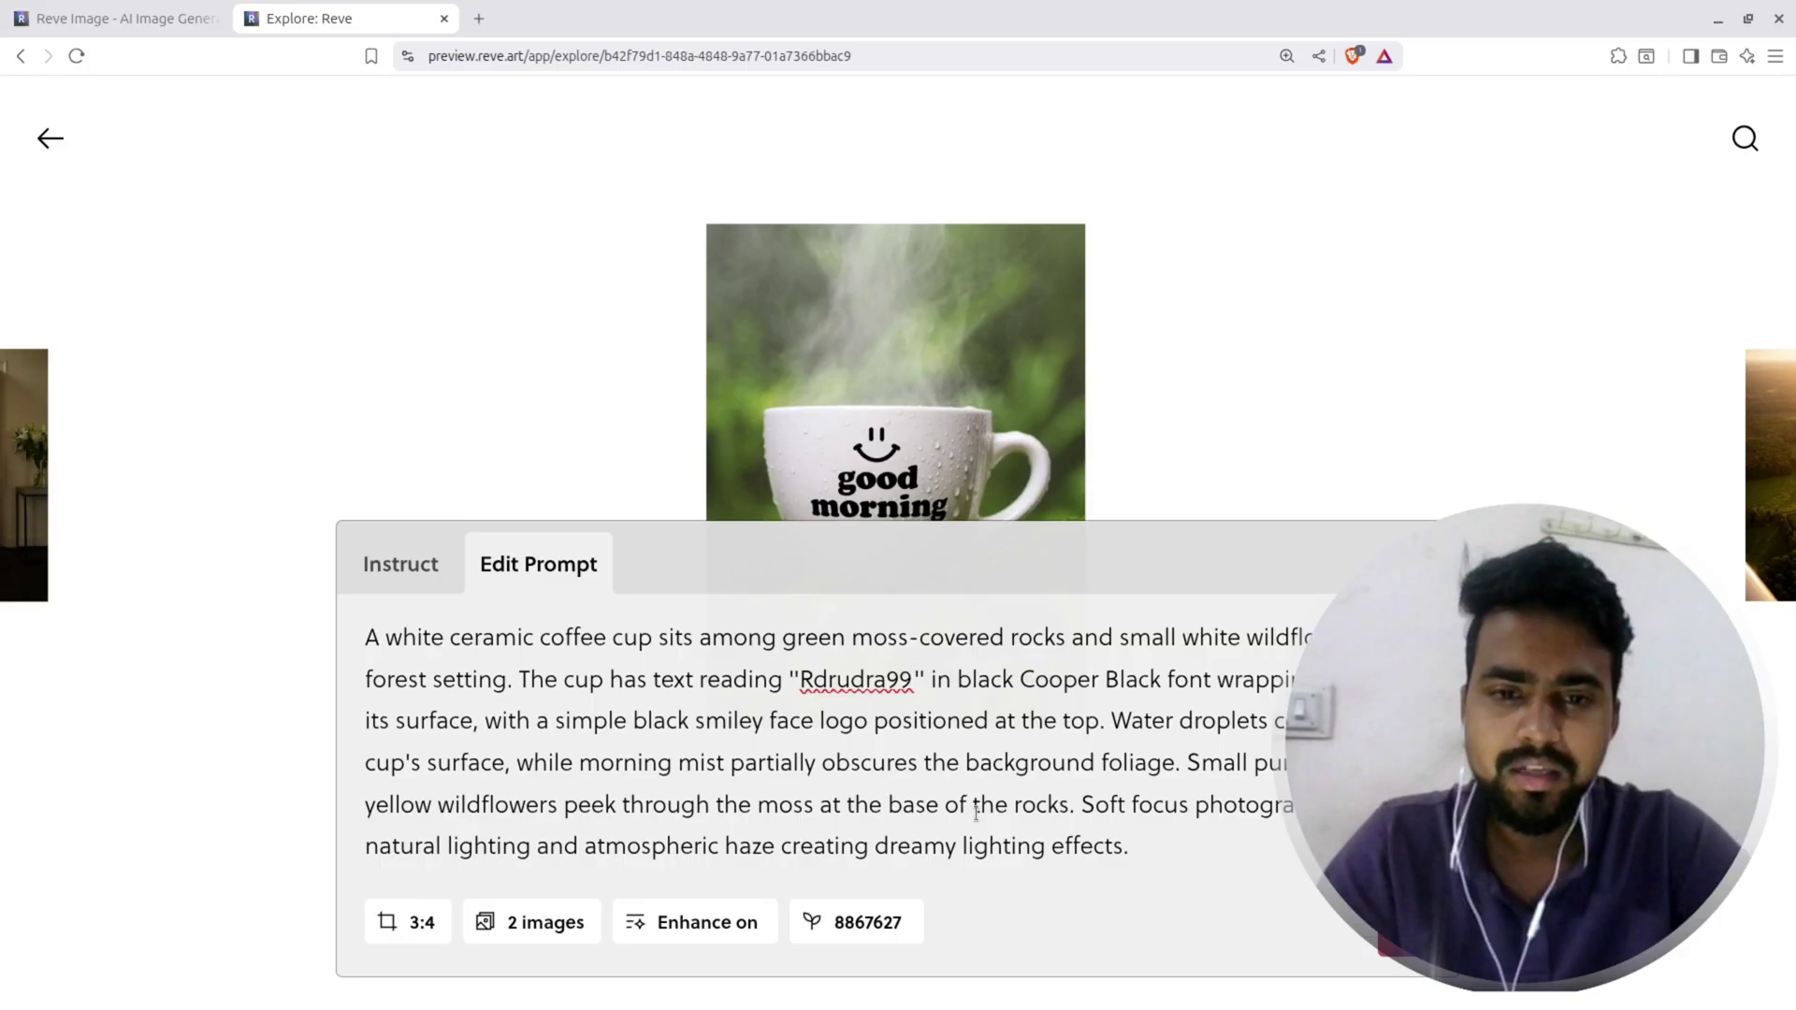
{"action": "key", "text": "Return"}
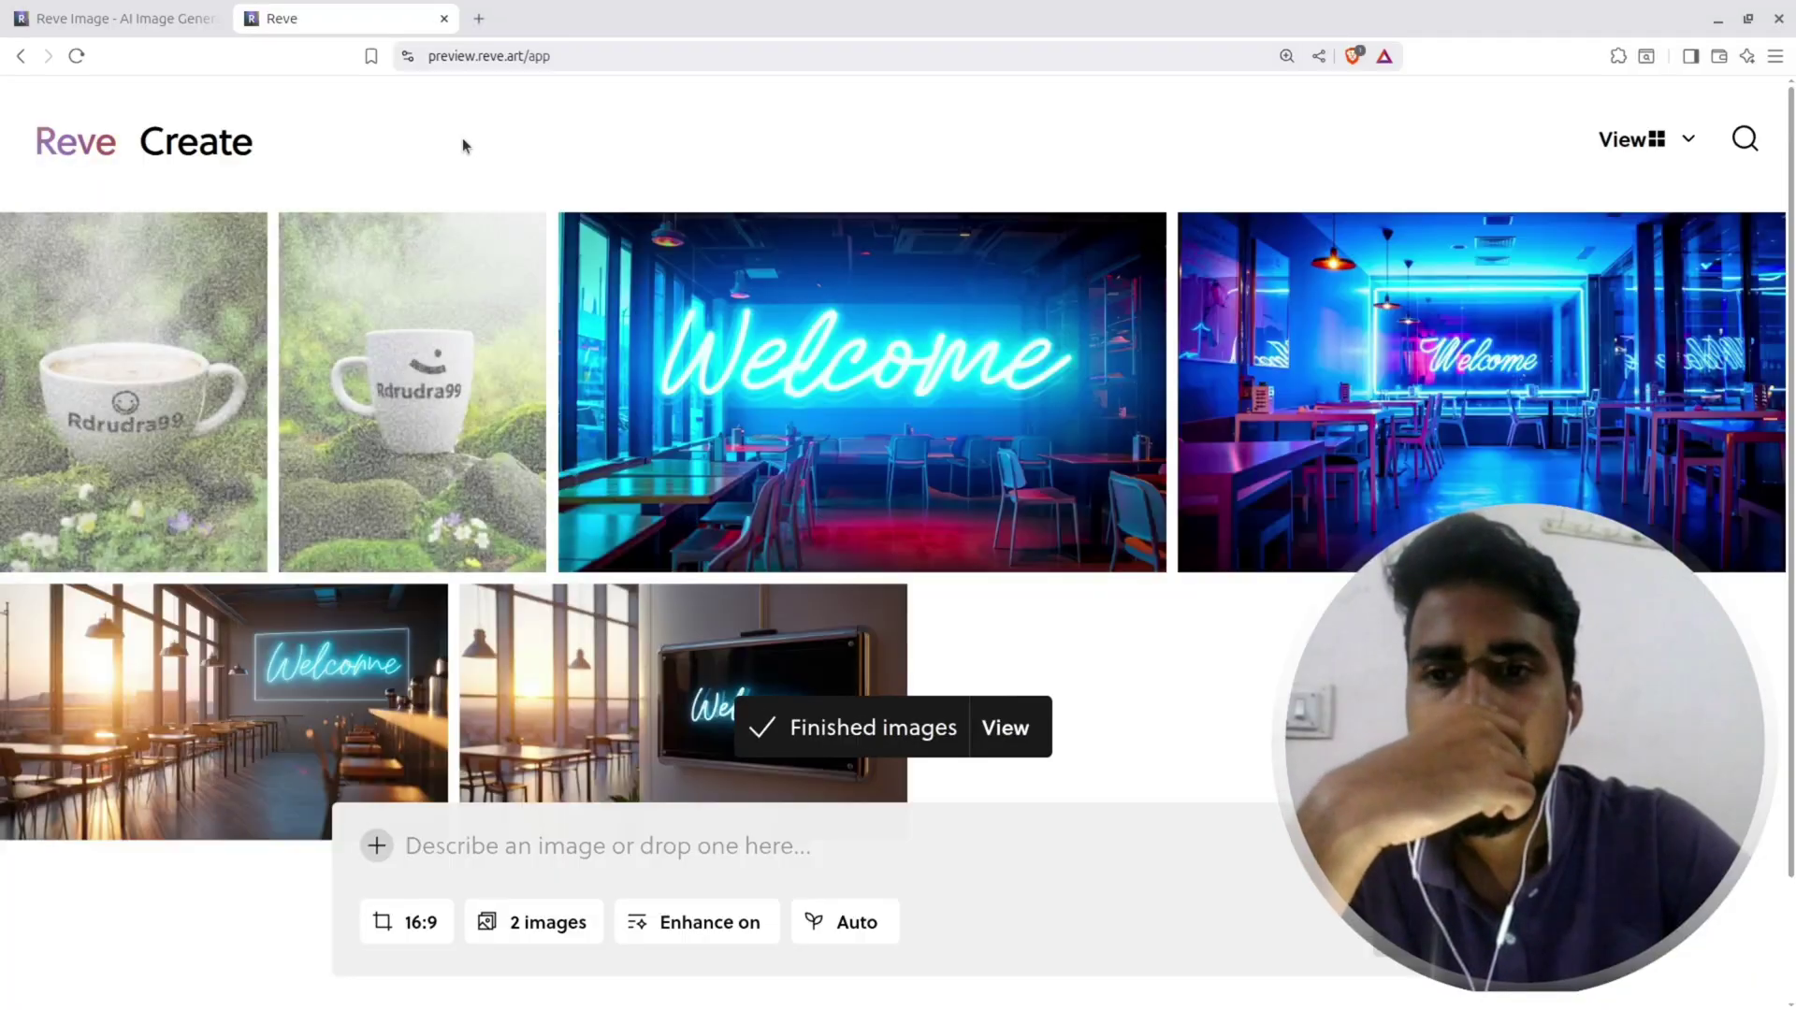
Step: View the generated personalized cup images enlarged, compare them, and return to the Create gallery
{"action": "left_click", "coordinate": [243, 378]}
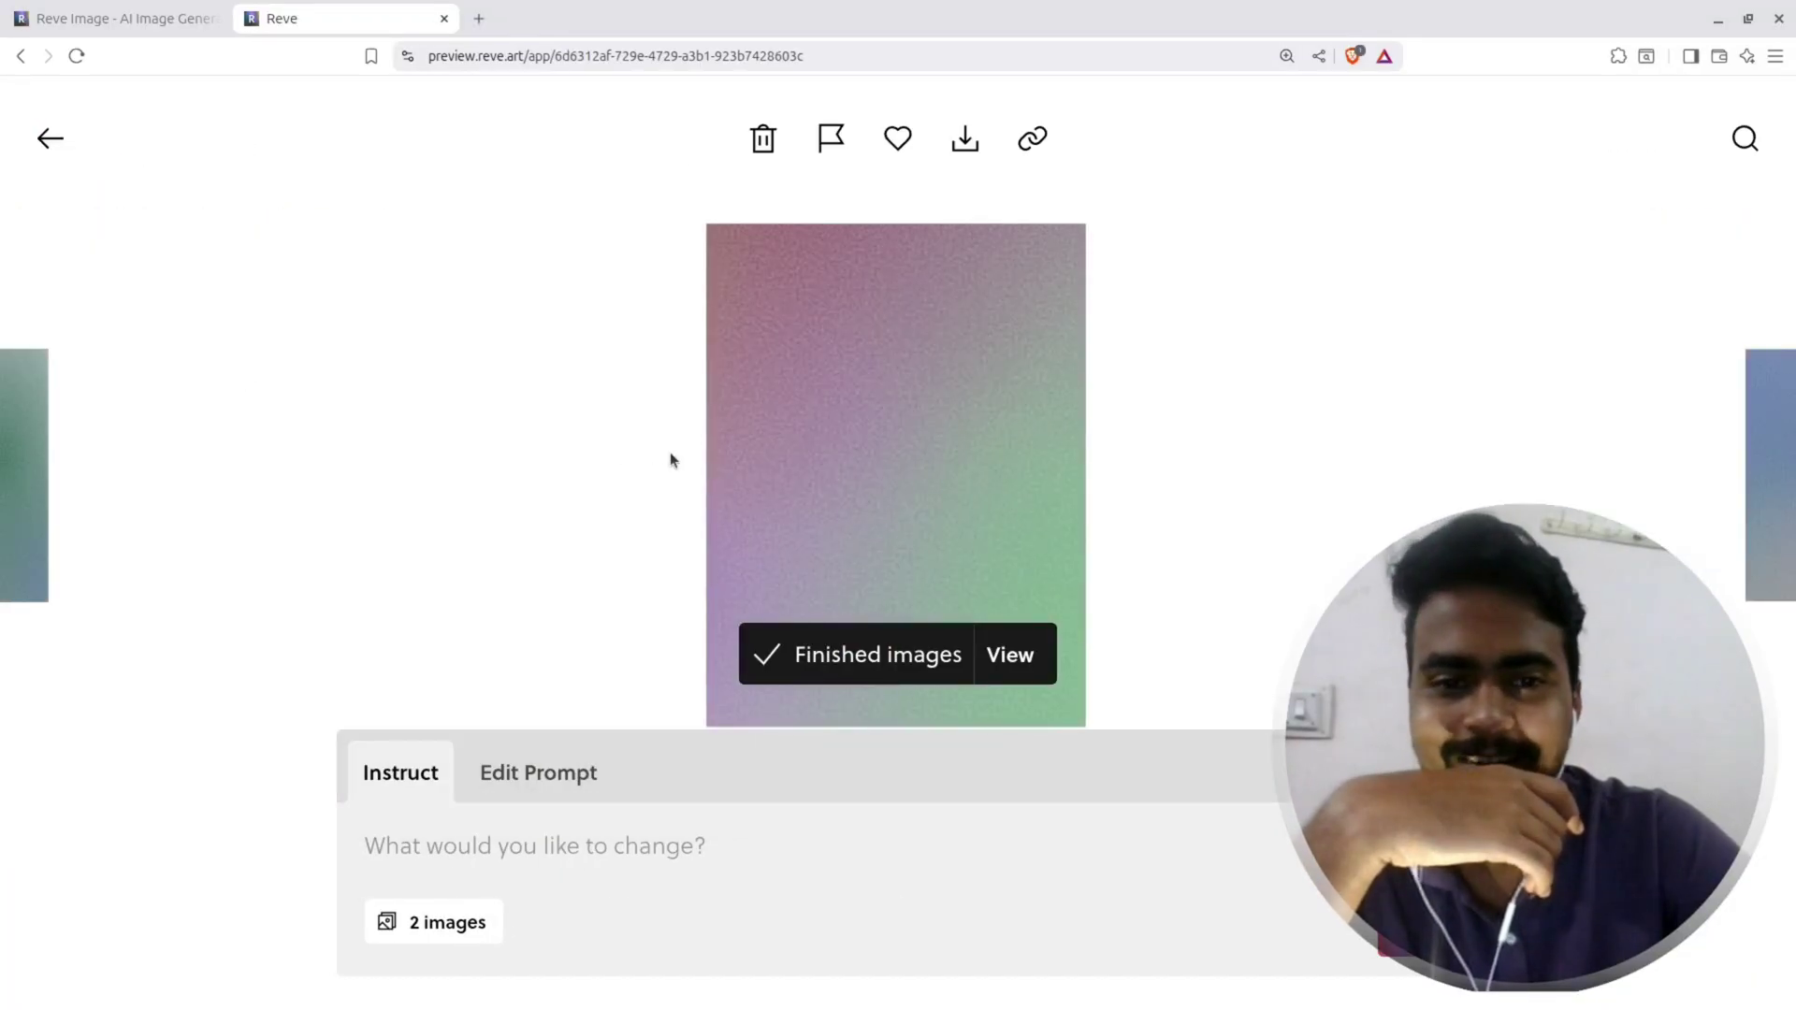
{"action": "key", "text": "Right"}
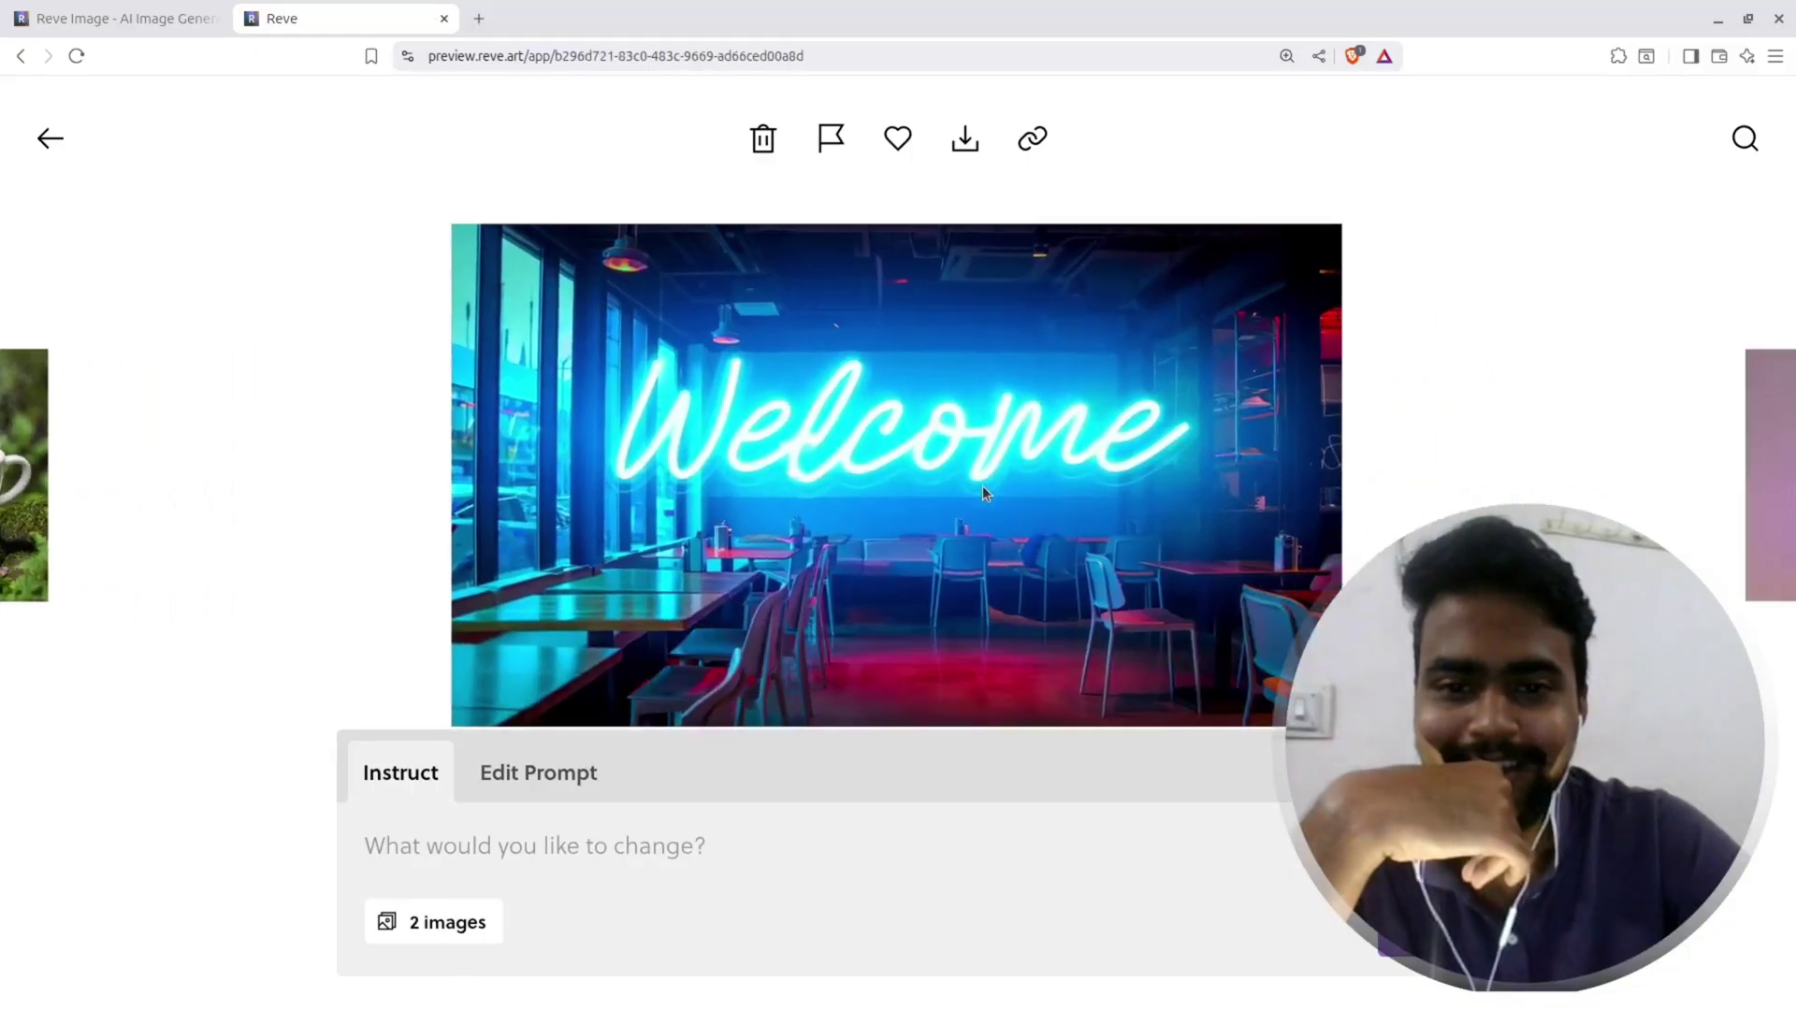
{"action": "key", "text": "Left"}
{"action": "key", "text": "Right"}
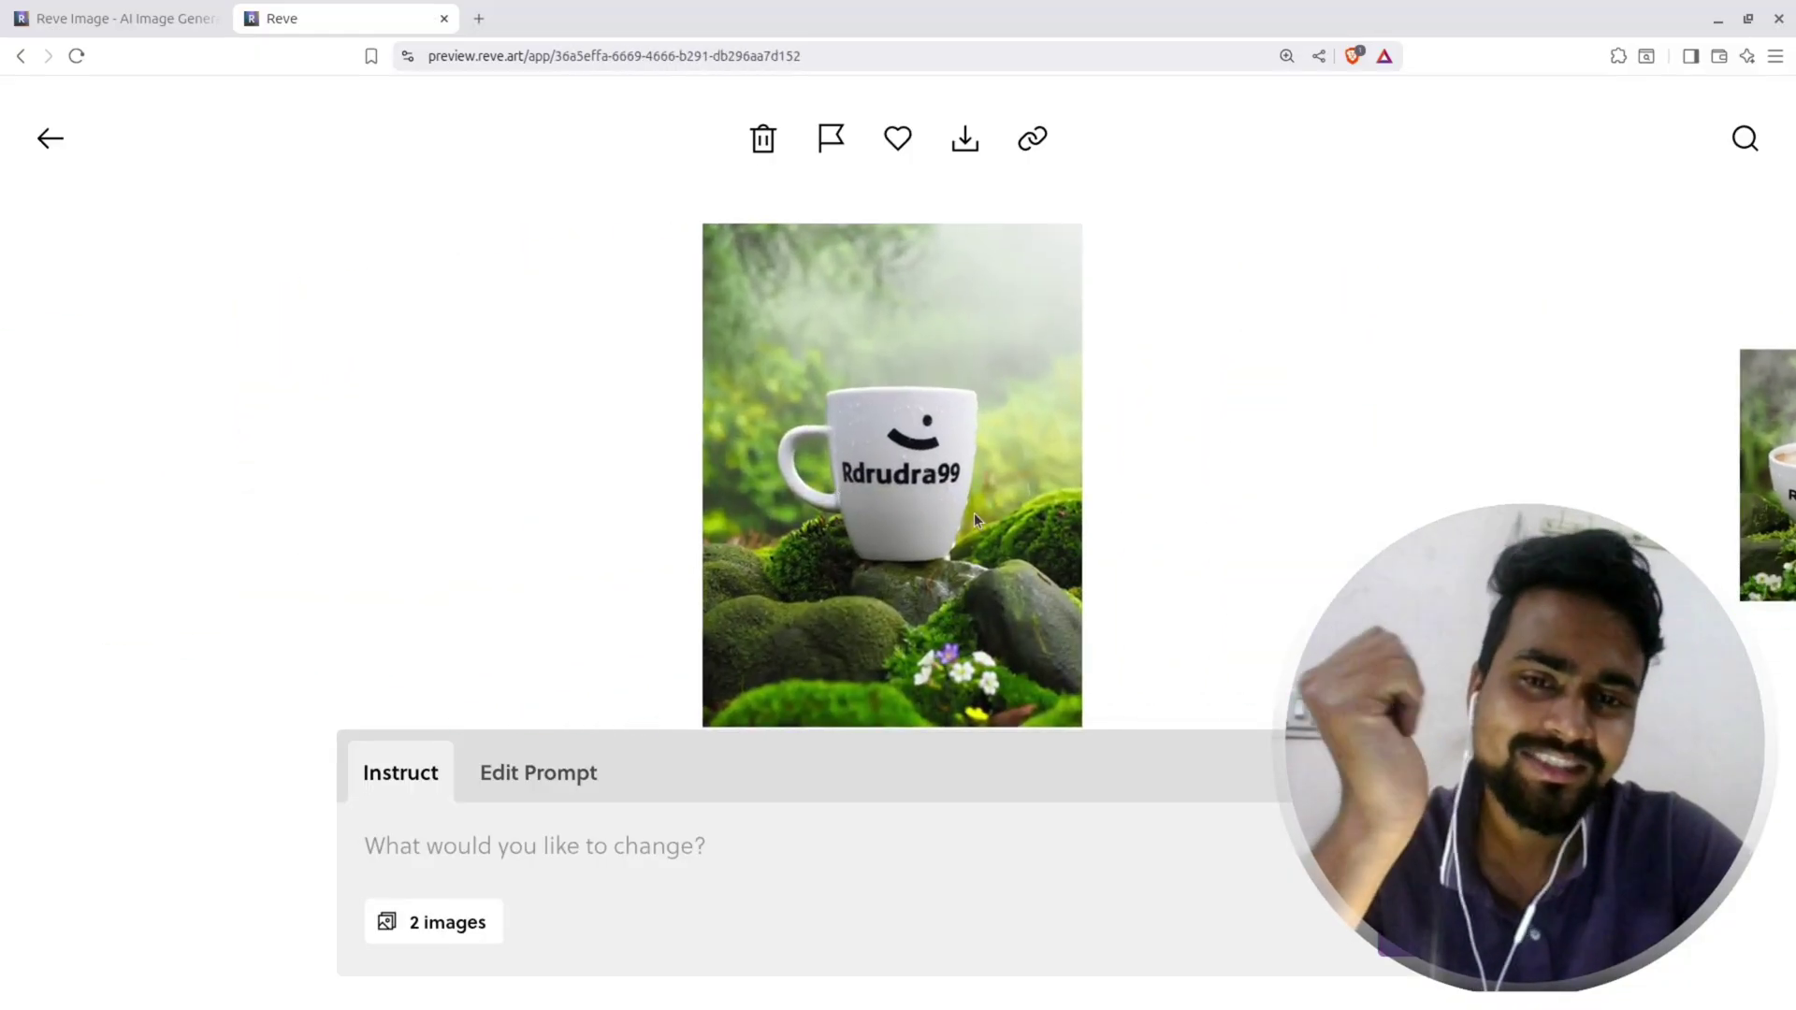
{"action": "left_click", "coordinate": [42, 143]}
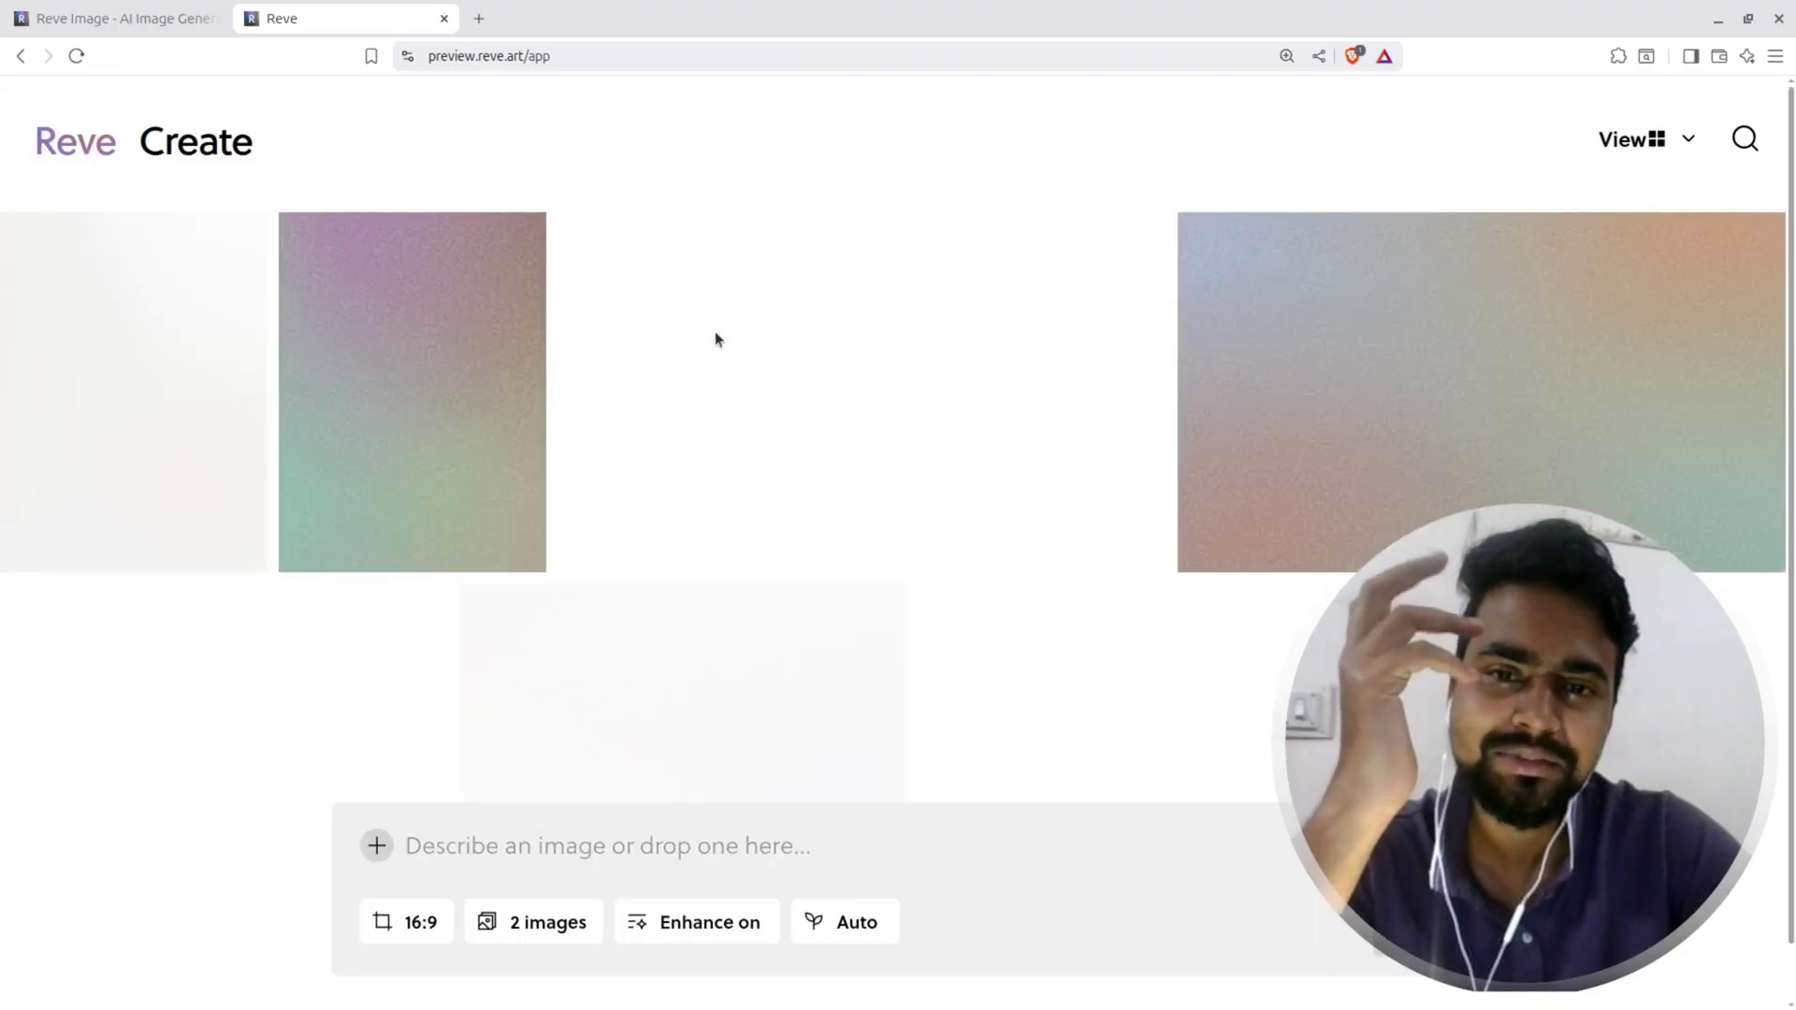